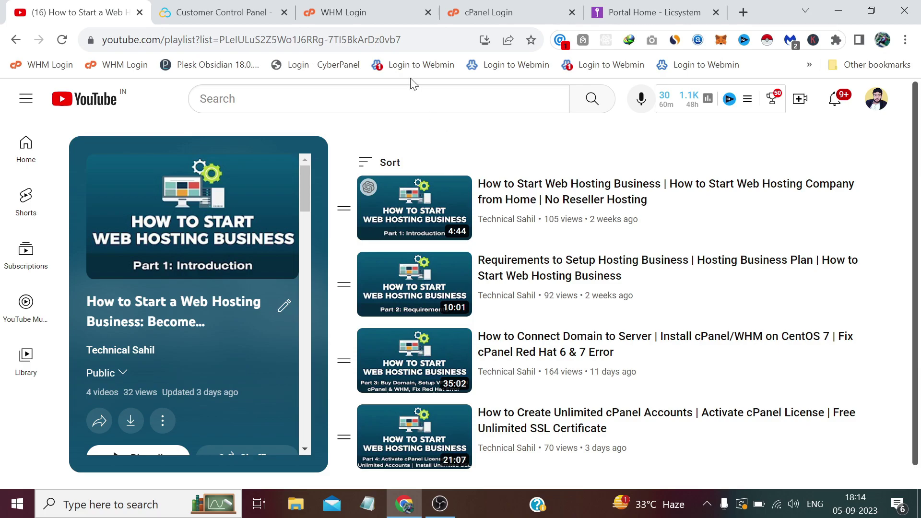
Sign in to WHM as root and open the Customize Nameservers settings.
click(388, 15)
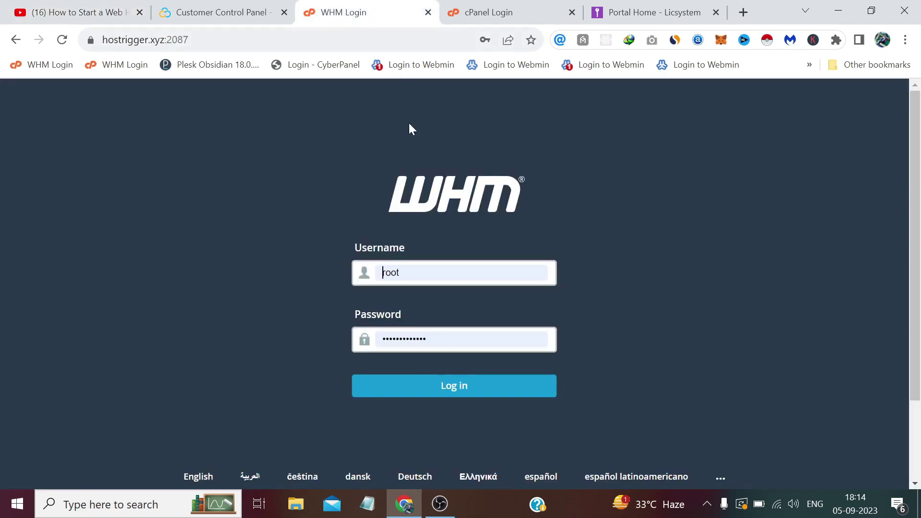
click(436, 380)
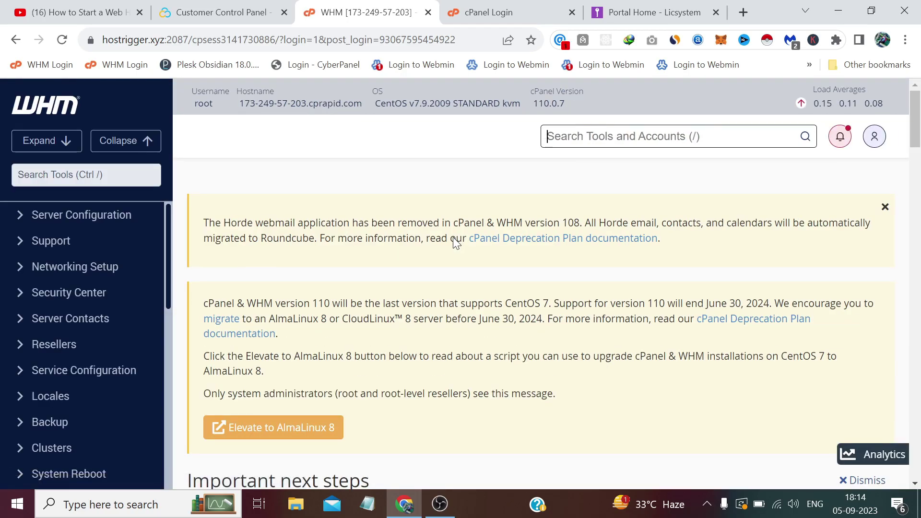
scroll(456, 242, down, 5)
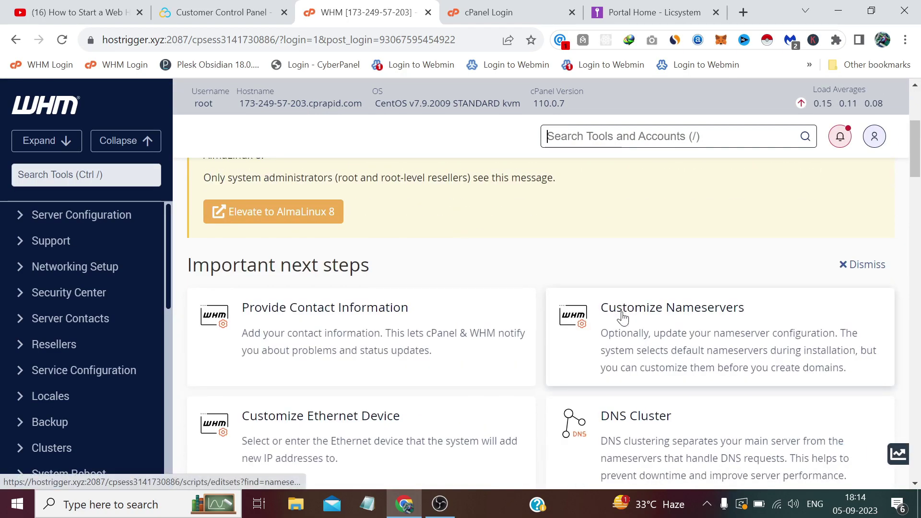
click(623, 318)
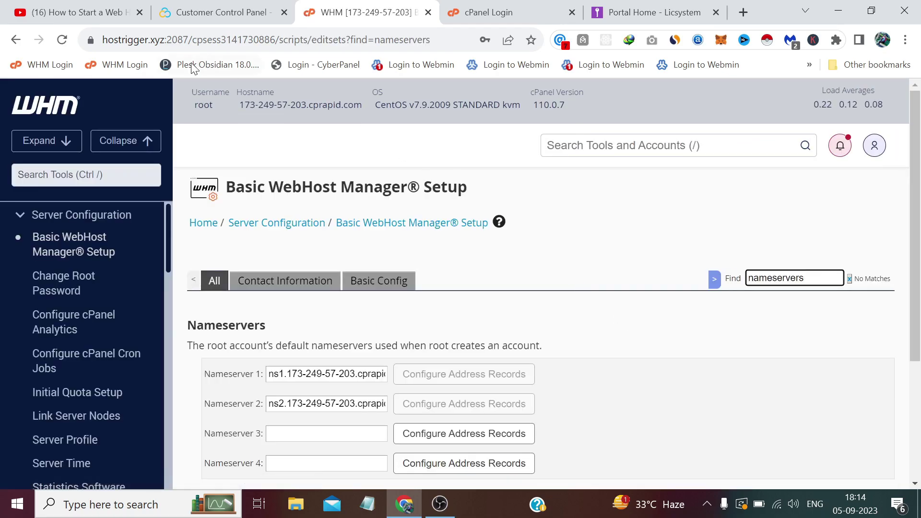
Copy the server's domain hostrigger.xyz from the page address.
drag(165, 40, 101, 40)
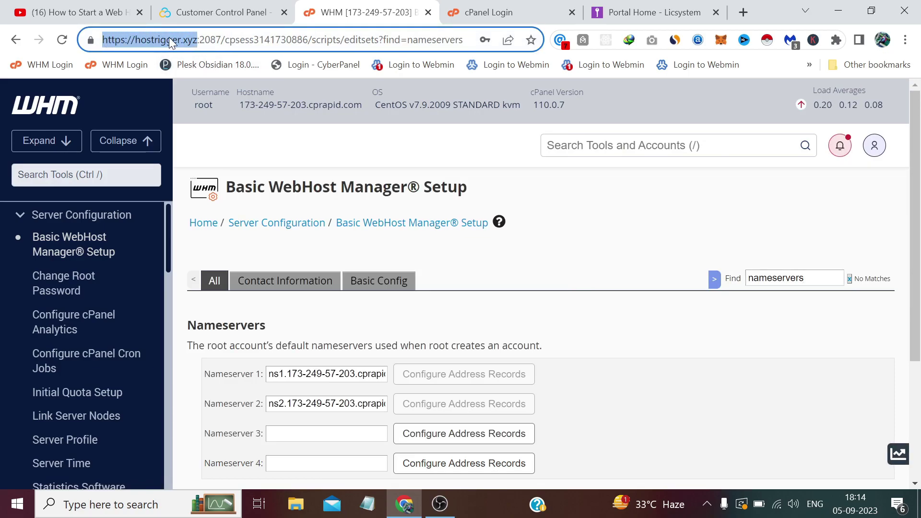
drag(198, 40, 136, 40)
right_click(137, 40)
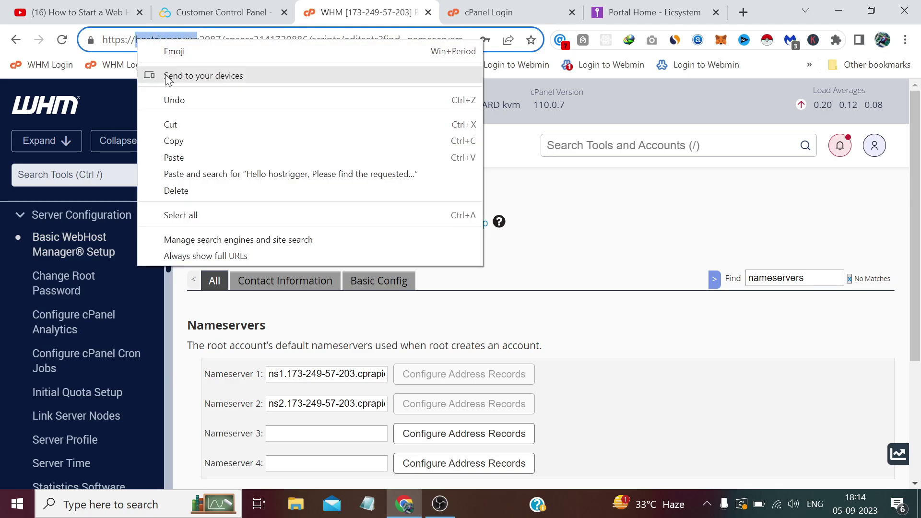
click(173, 140)
click(474, 335)
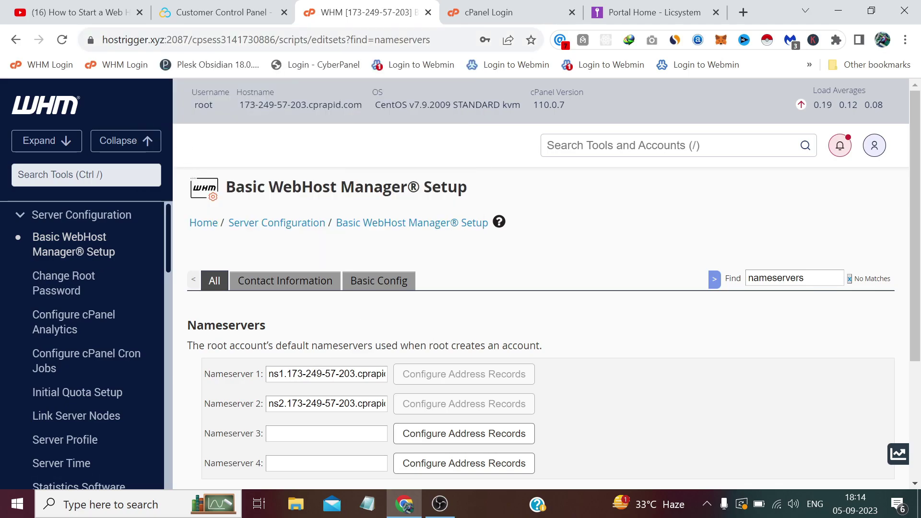
Set Nameserver 1 to ns1.hostrigger.xyz and Nameserver 2 to ns2.hostrigger.xyz, then save.
drag(287, 373, 412, 378)
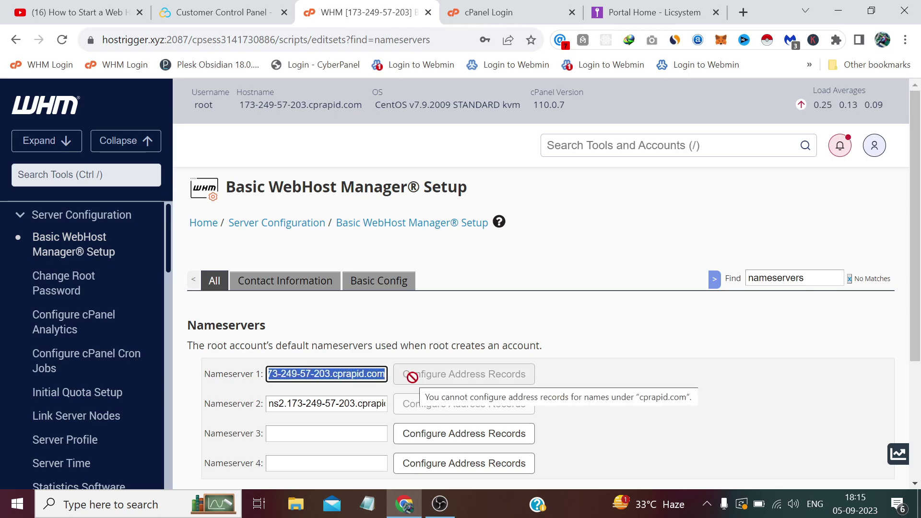
key(ctrl+v)
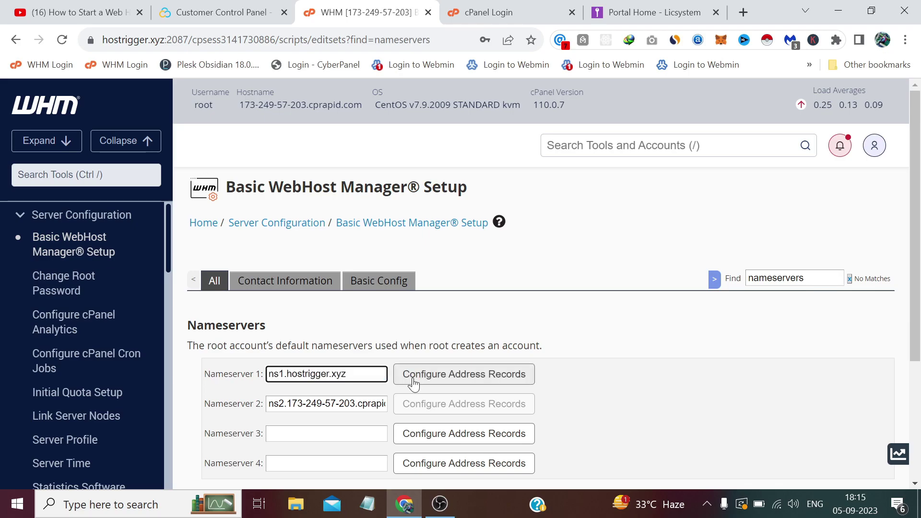
drag(286, 404, 411, 403)
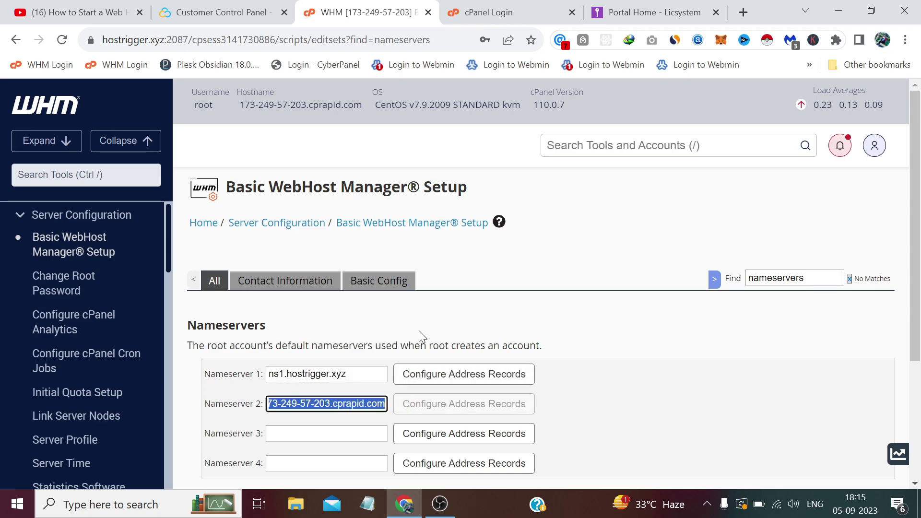
key(ctrl+v)
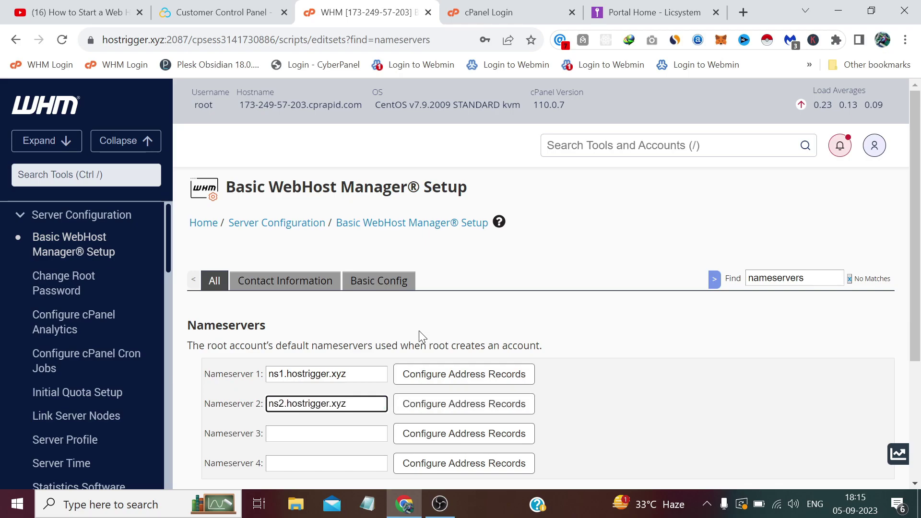
scroll(453, 253, down, 1)
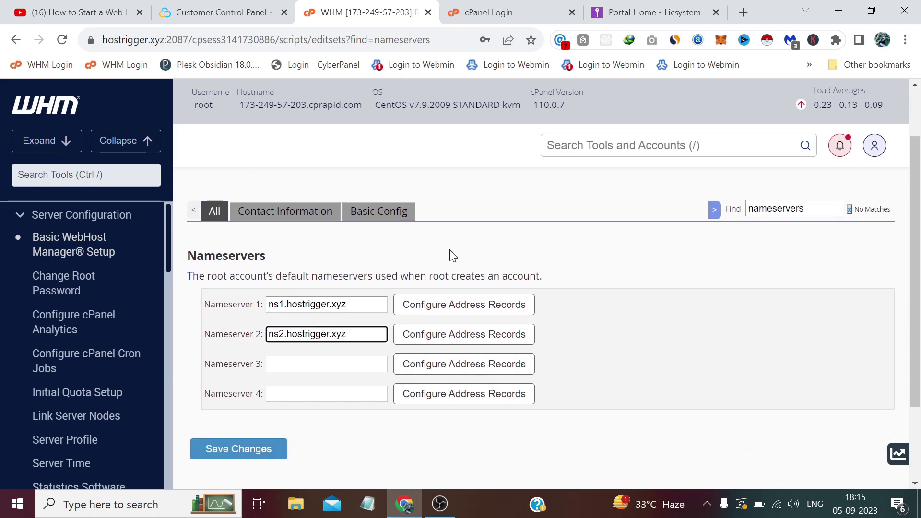
click(262, 439)
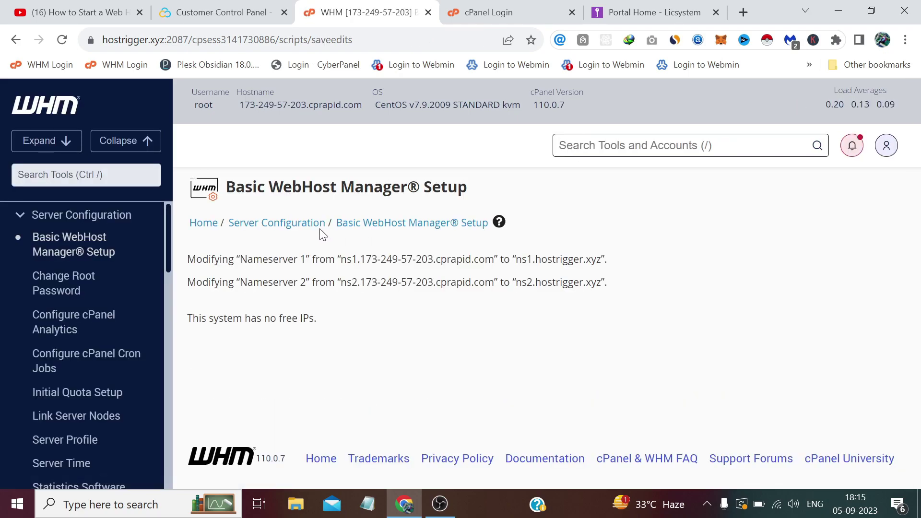
Return to the WHM home page and open the Basic Config settings.
click(31, 103)
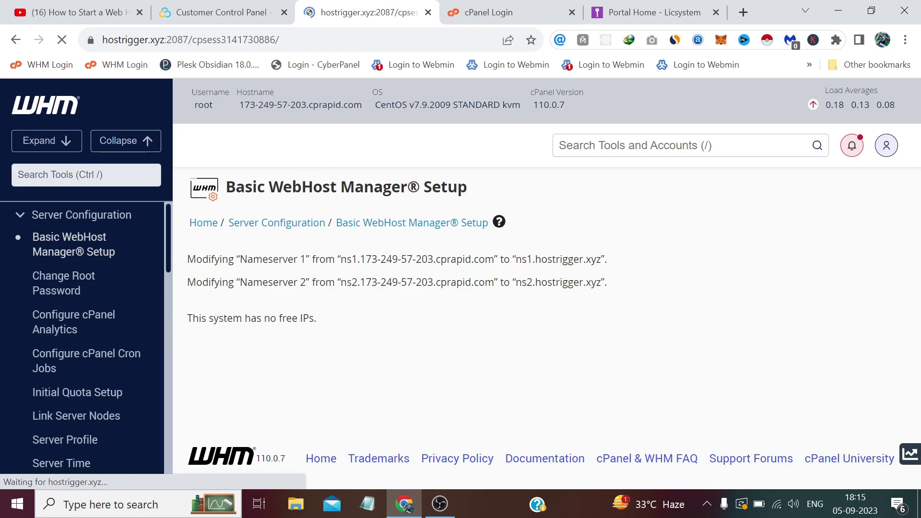
scroll(570, 300, down, 5)
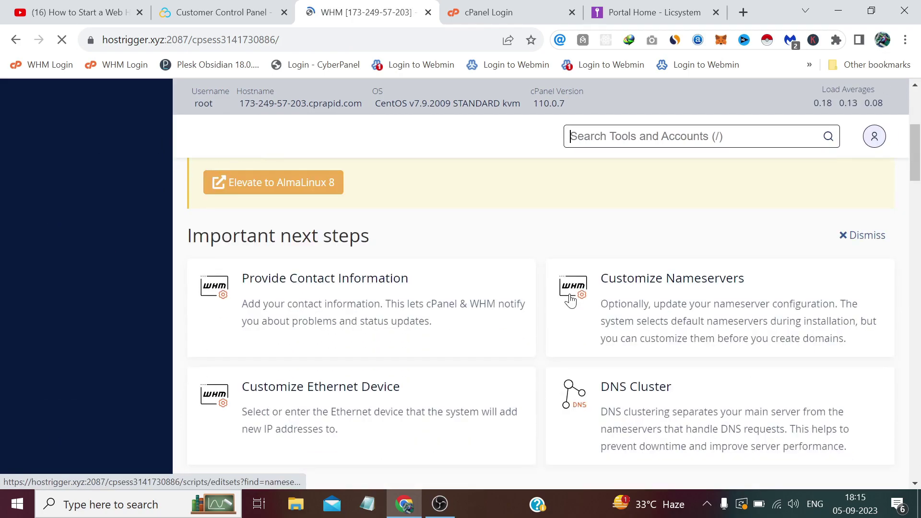
scroll(570, 300, down, 1)
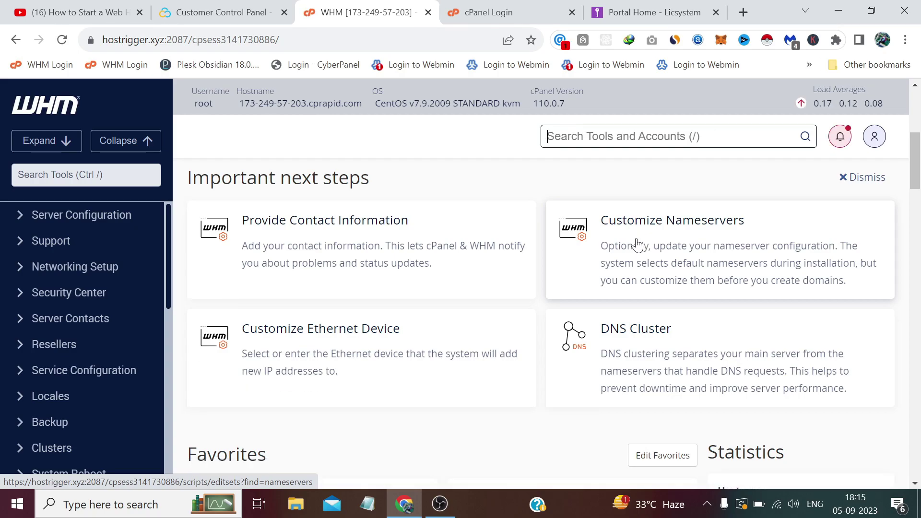
click(636, 244)
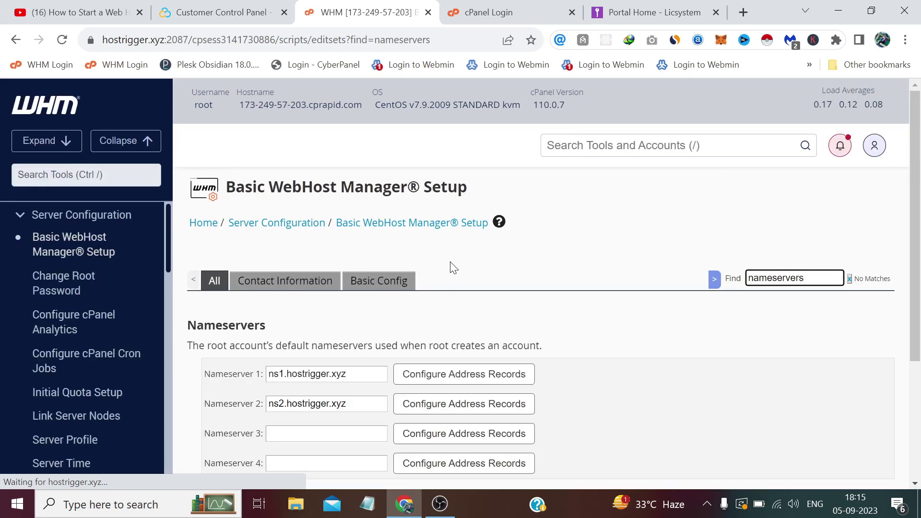
click(386, 285)
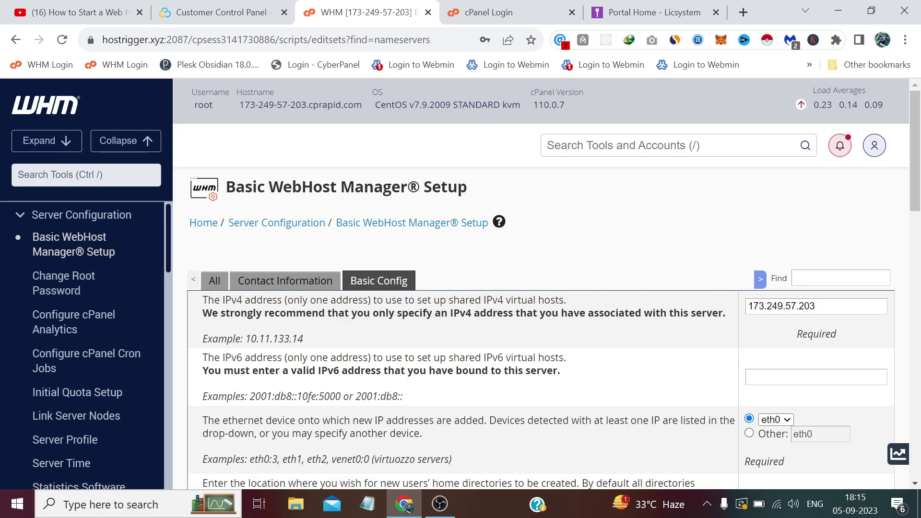
Replace the shared IPv4 address with 173.249.57.203 copied from the Contabo panel.
double_click(787, 307)
click(260, 10)
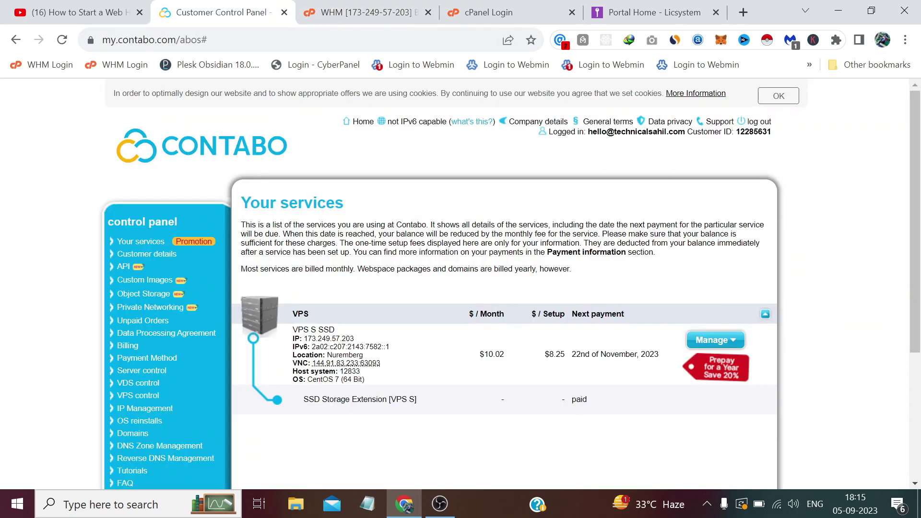
drag(354, 338, 305, 338)
key(ctrl+c)
key(ctrl+Tab)
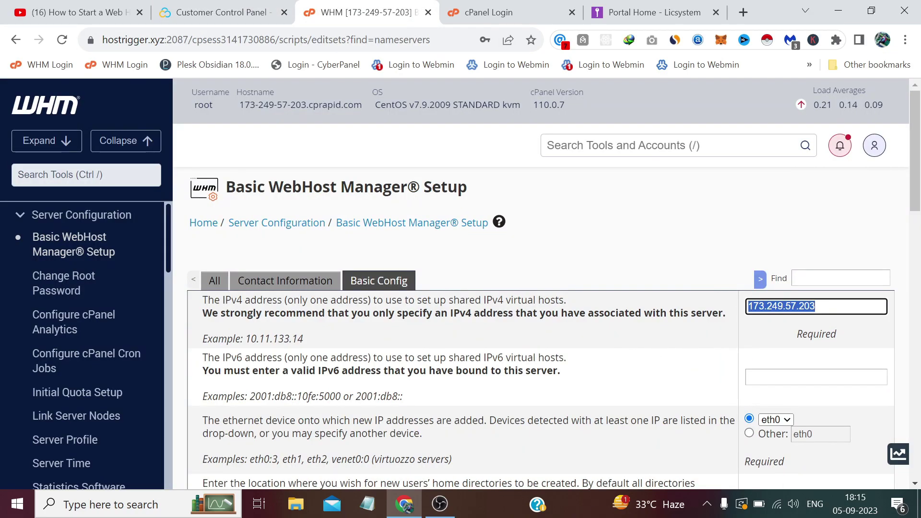
key(ctrl+v)
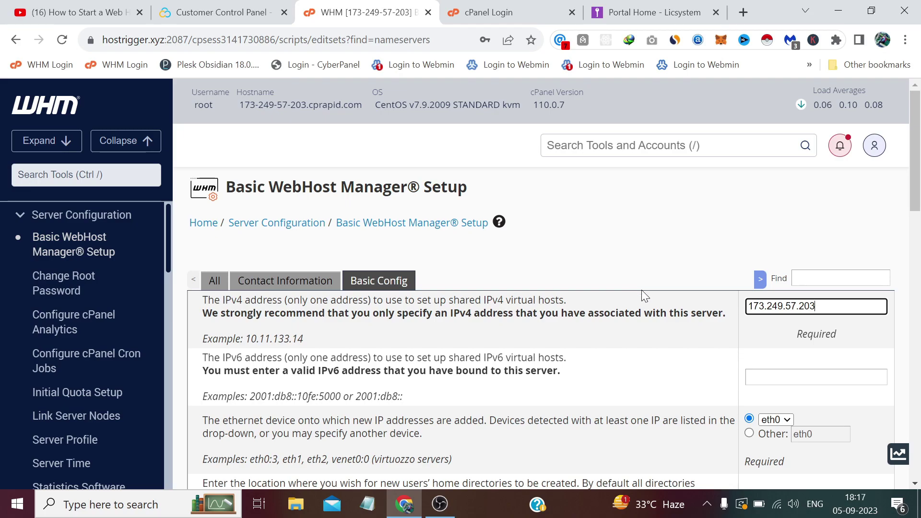
Go to the Licsystem store's One Time Licenses page.
click(624, 13)
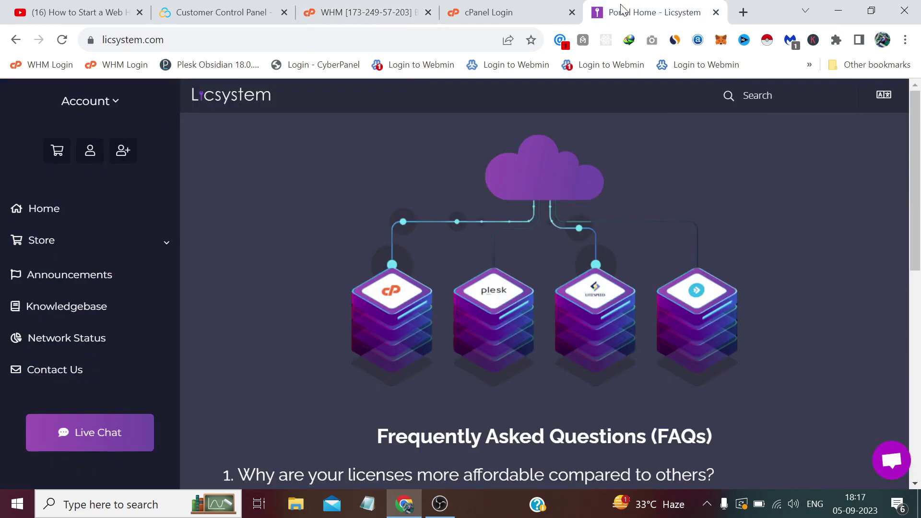
click(144, 40)
click(318, 204)
click(141, 250)
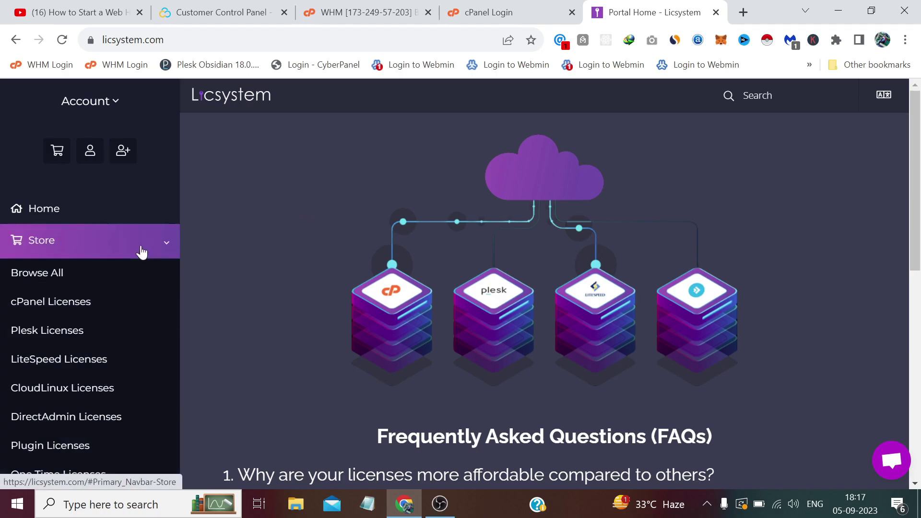
scroll(125, 279, down, 2)
click(73, 402)
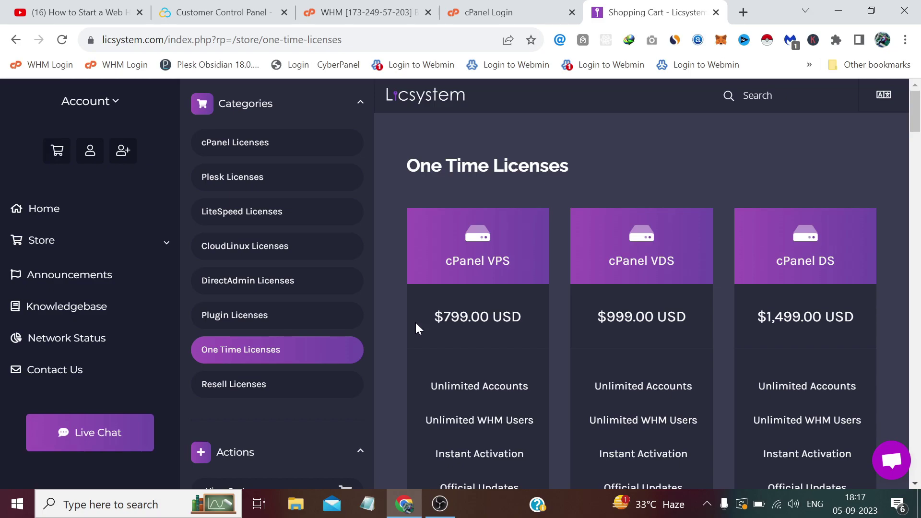
Find the WHMCS card and check its $49.00 USD price.
scroll(508, 307, down, 2)
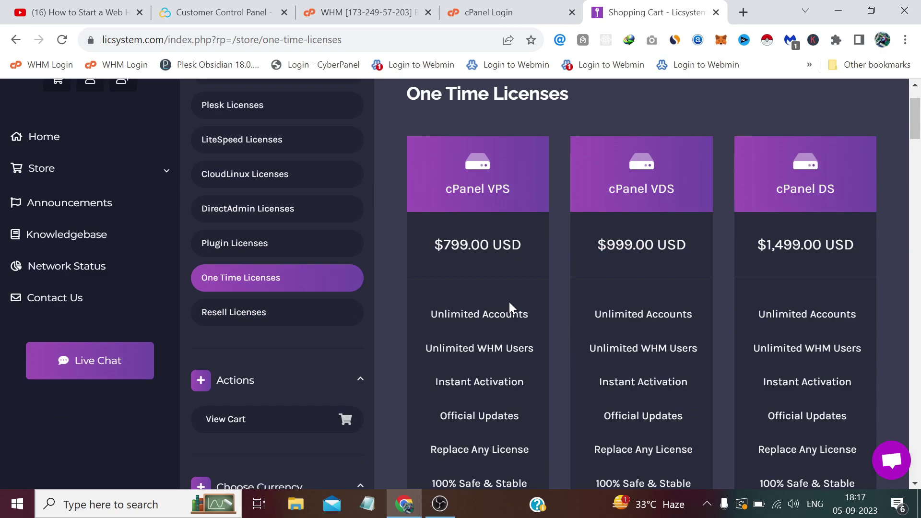
scroll(587, 283, down, 10)
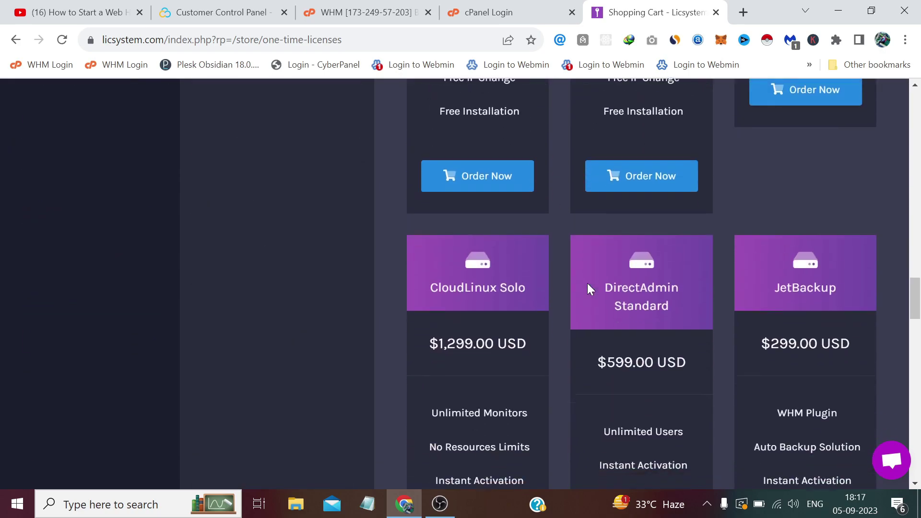
scroll(588, 283, down, 15)
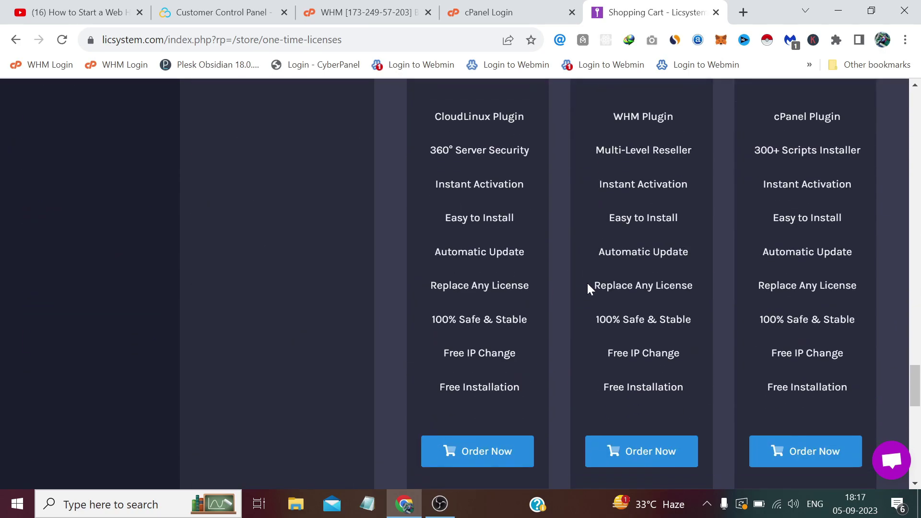
scroll(588, 287, up, 10)
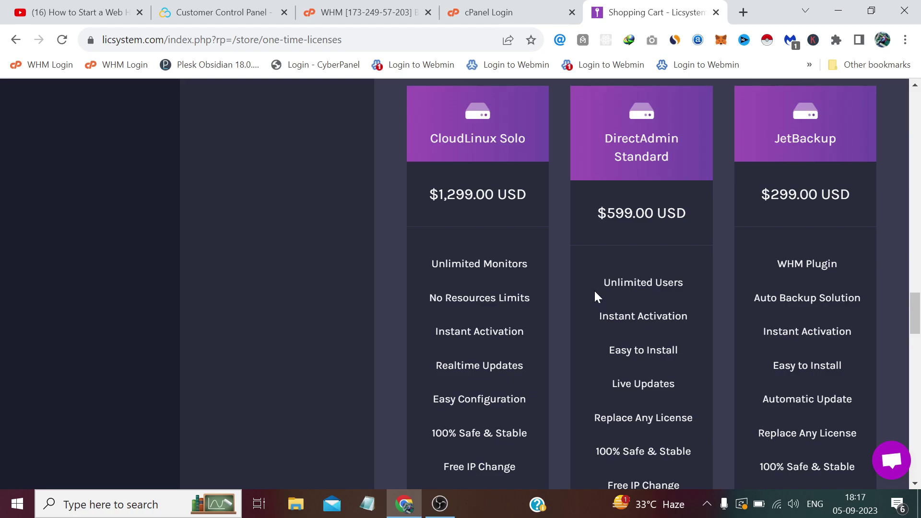
scroll(595, 292, down, 20)
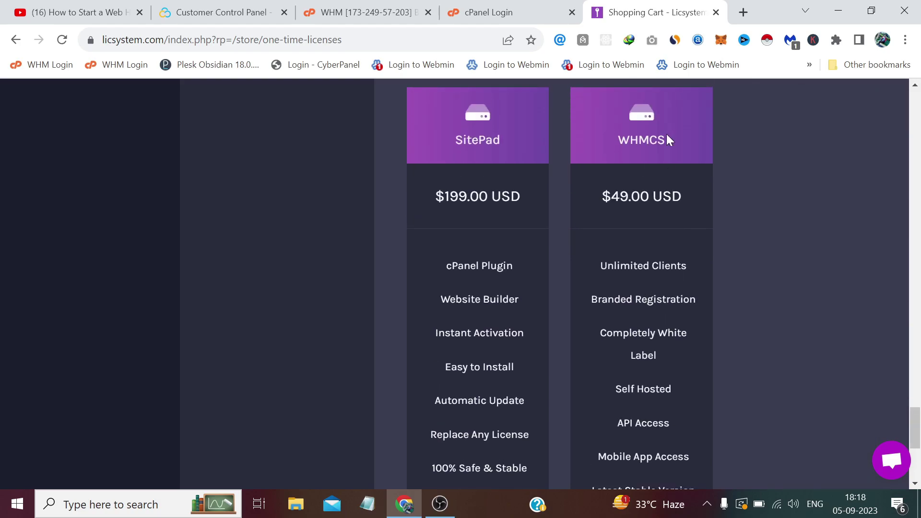
scroll(680, 210, down, 3)
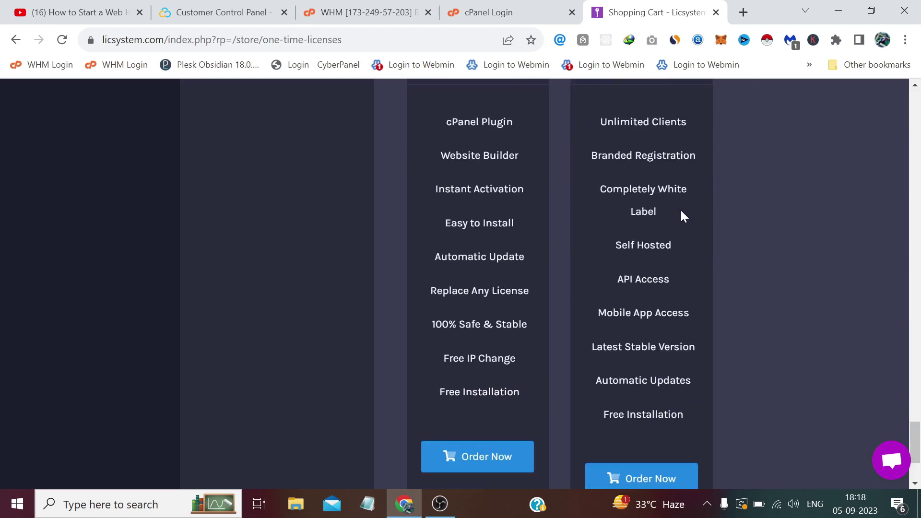
scroll(680, 209, up, 3)
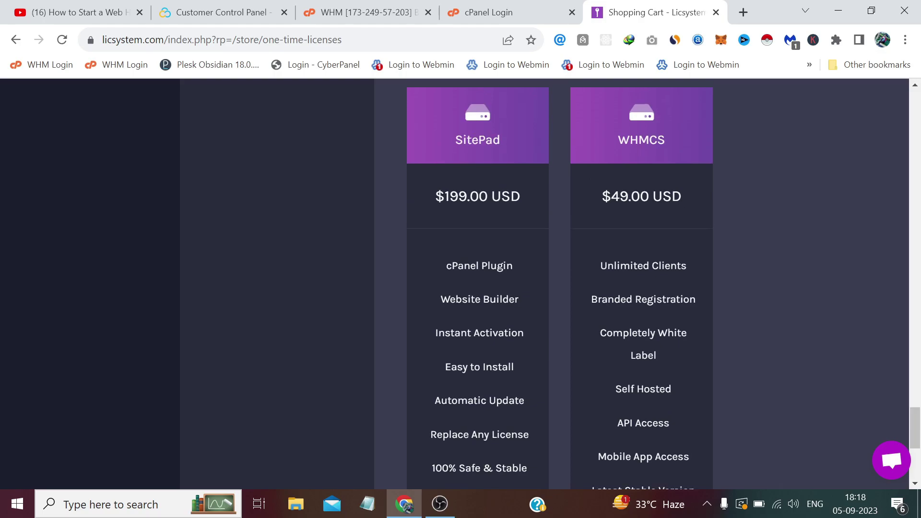
drag(681, 196, 611, 196)
scroll(711, 231, down, 2)
drag(682, 124, 619, 126)
click(710, 192)
Review WHMCS features like Unlimited Clients and Mobile App Access, then order it.
scroll(684, 130, down, 2)
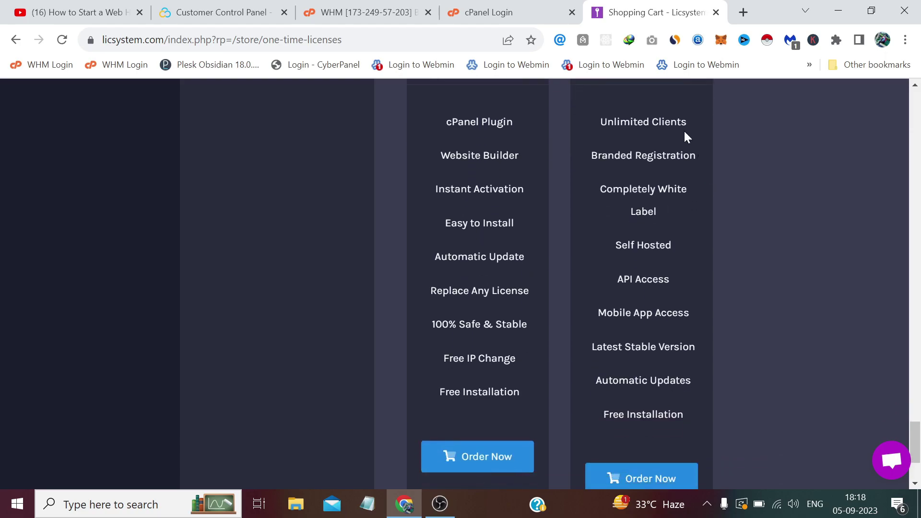
drag(691, 124, 607, 123)
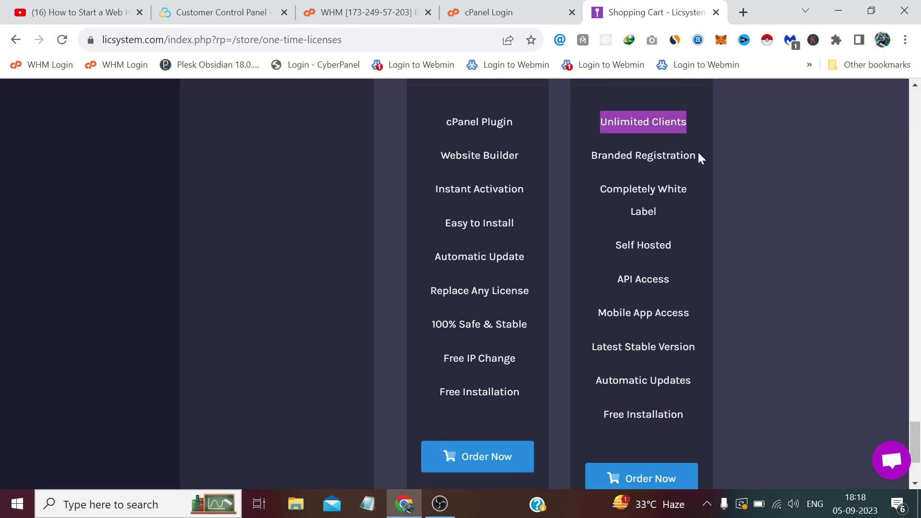
drag(698, 157, 626, 155)
drag(658, 199, 622, 189)
scroll(691, 244, down, 3)
drag(684, 170, 620, 169)
click(739, 322)
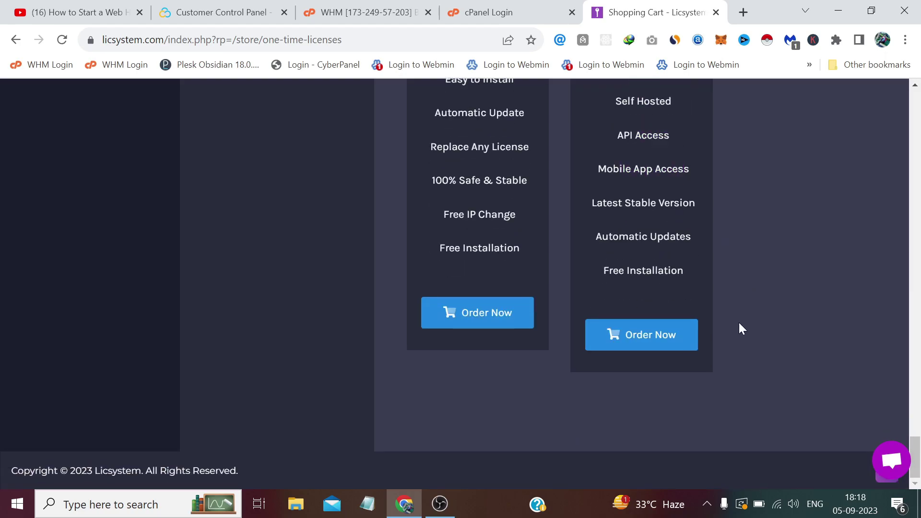
click(653, 336)
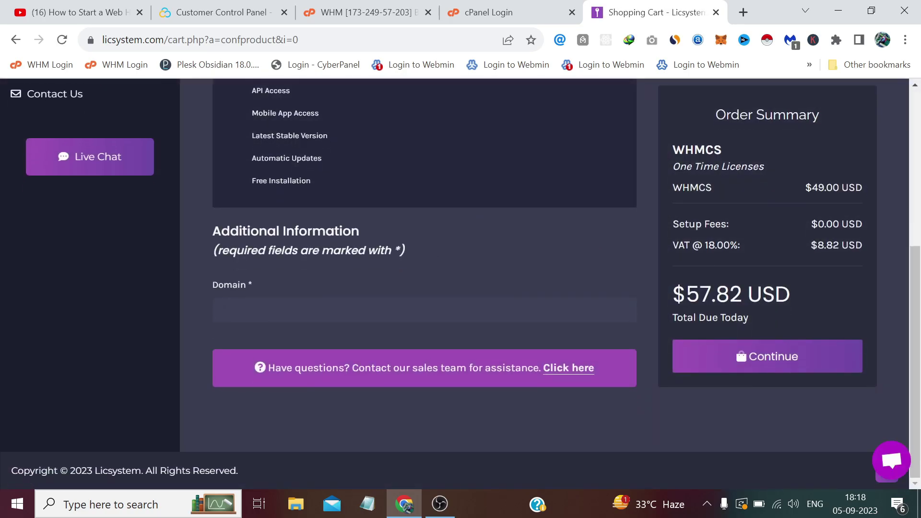
click(359, 16)
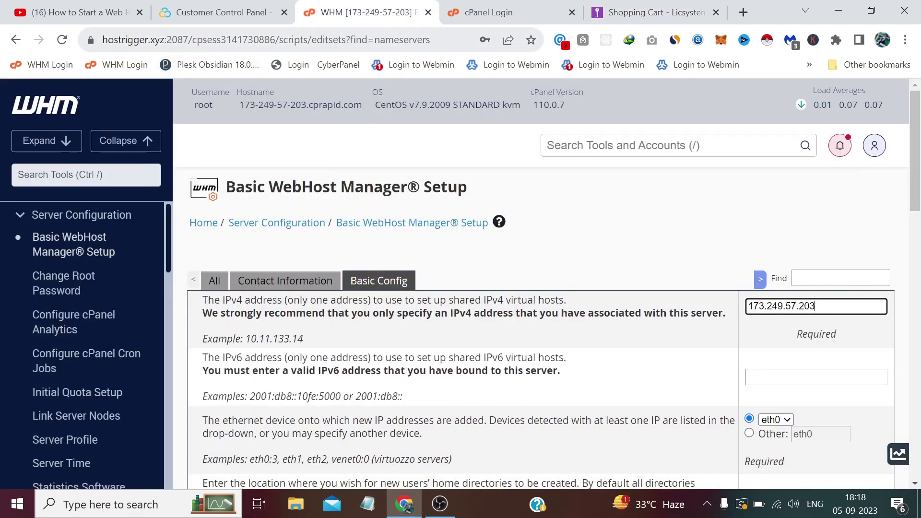
drag(189, 39, 134, 48)
right_click(134, 48)
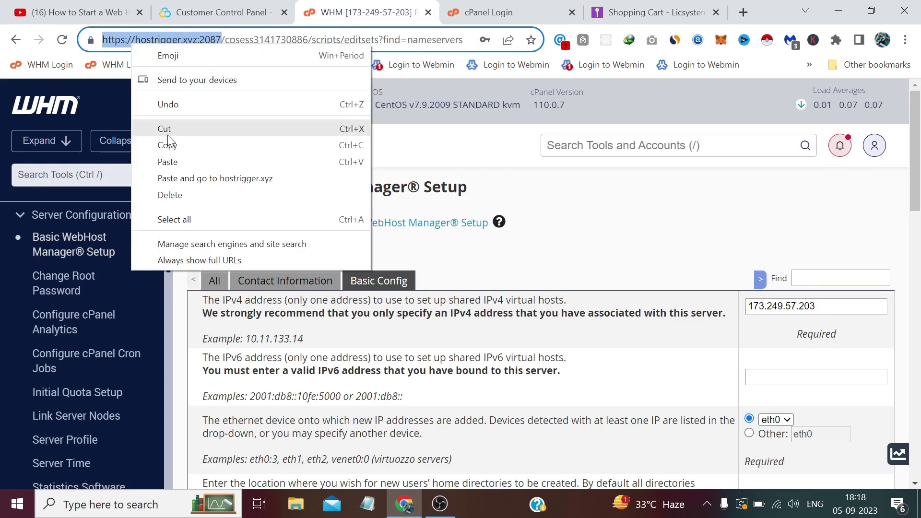
click(172, 146)
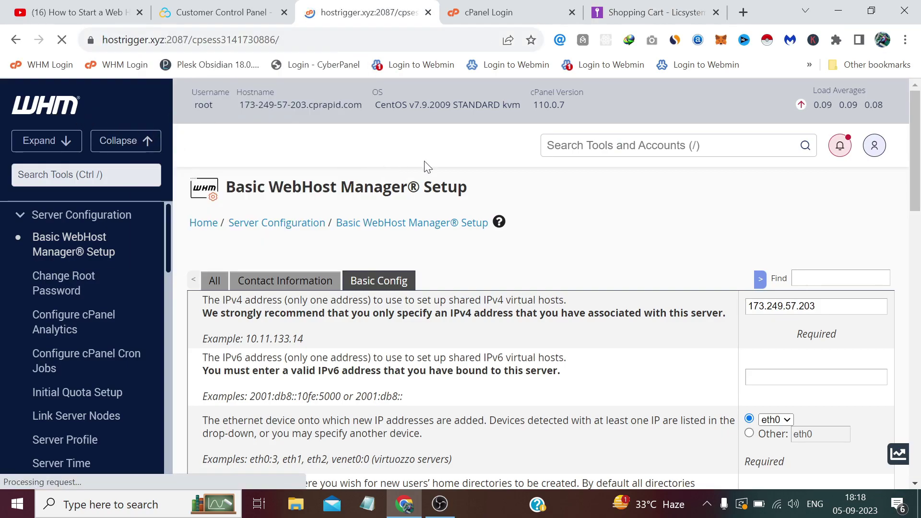
click(606, 6)
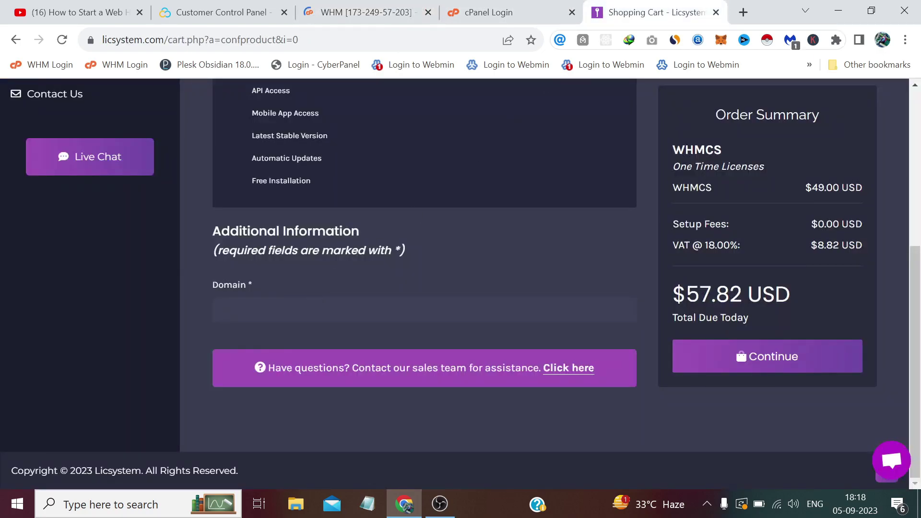
key(ctrl+v)
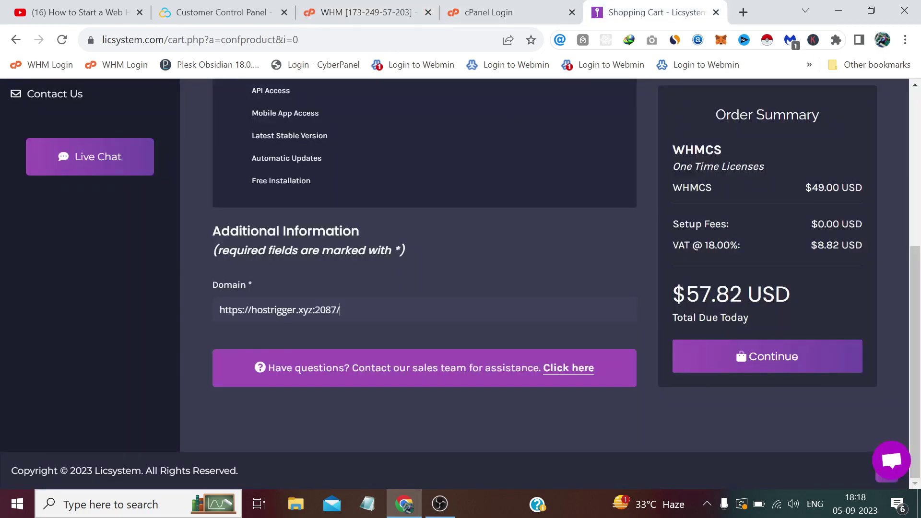
key(BackSpace)
key(BackSpace)
key(BackSpace)
Check the $57.82 USD total and continue through the cart to checkout.
scroll(512, 286, up, 1)
scroll(523, 294, down, 1)
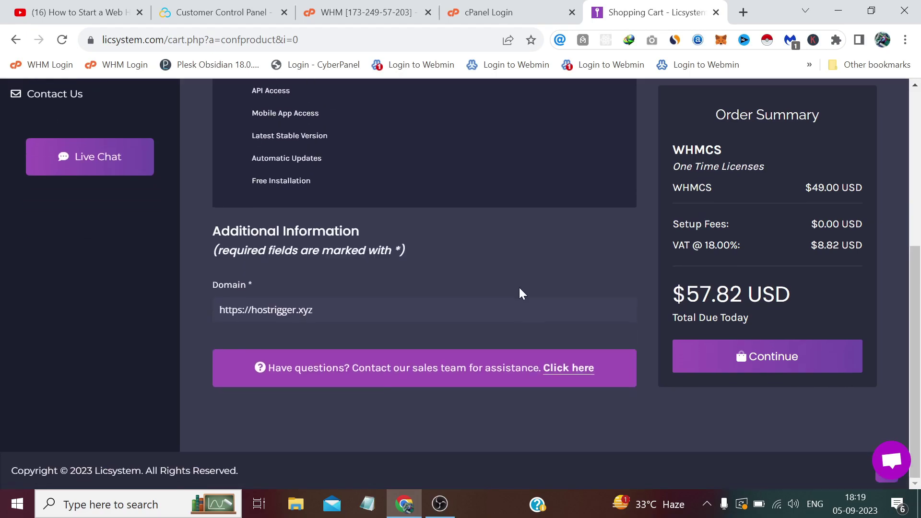
click(780, 355)
drag(791, 294, 686, 294)
click(805, 286)
drag(791, 294, 686, 294)
click(808, 296)
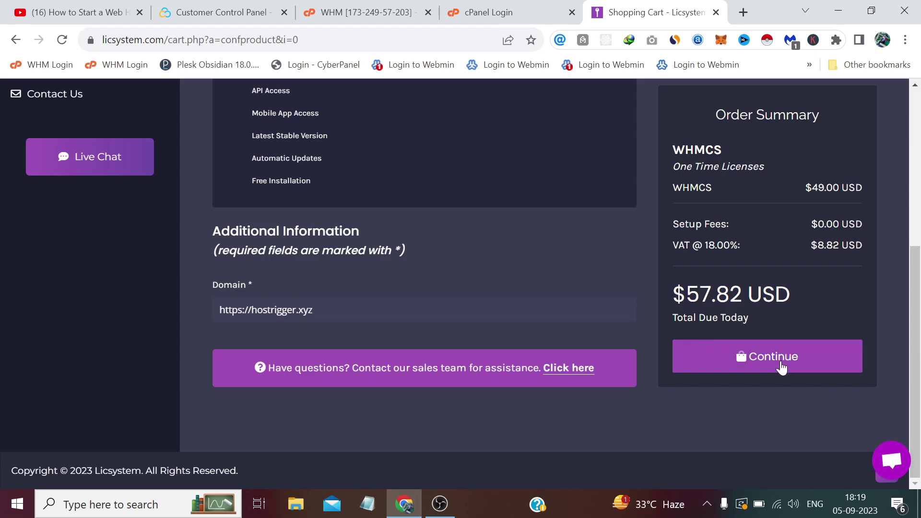
click(771, 360)
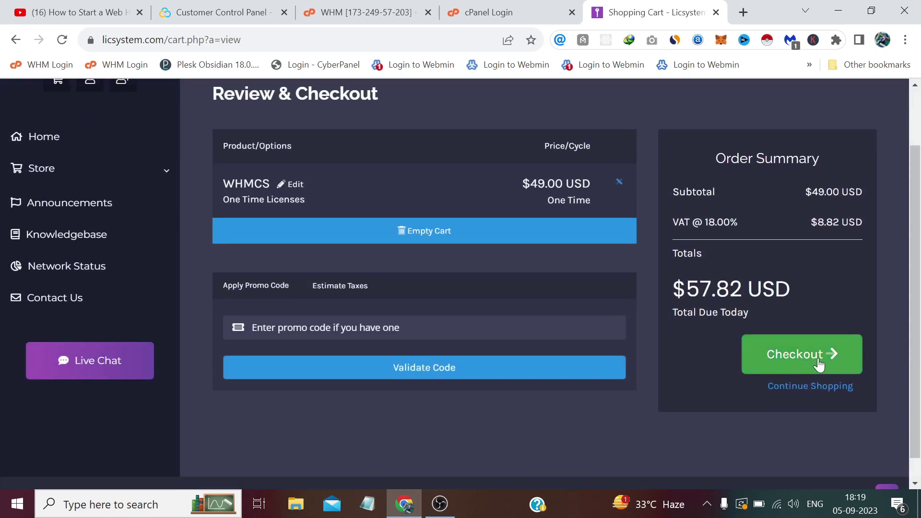
click(797, 355)
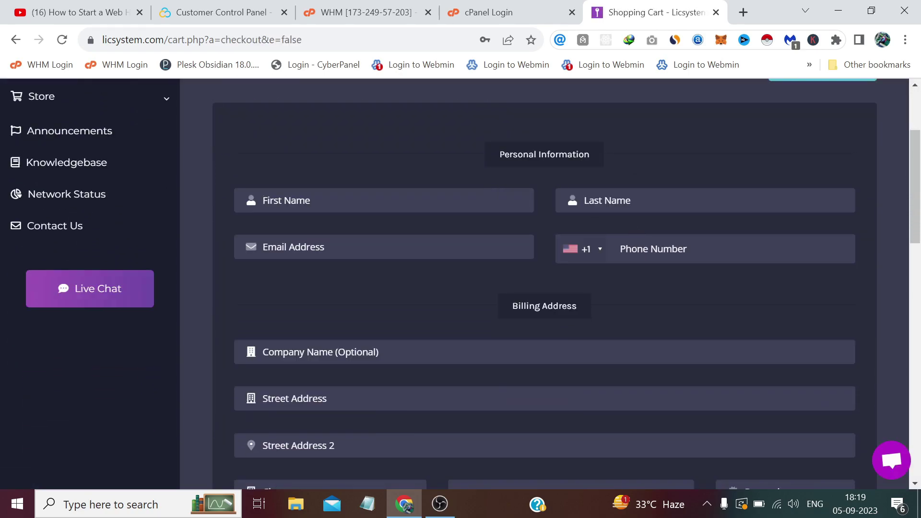
Sign in at checkout with the existing customer account's e-mail and password.
scroll(542, 212, down, 4)
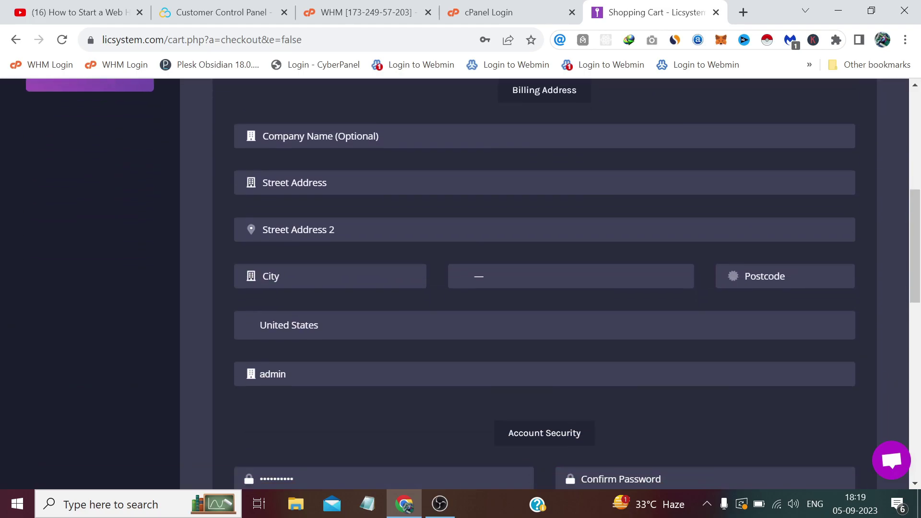
scroll(460, 205, down, 3)
scroll(459, 205, up, 6)
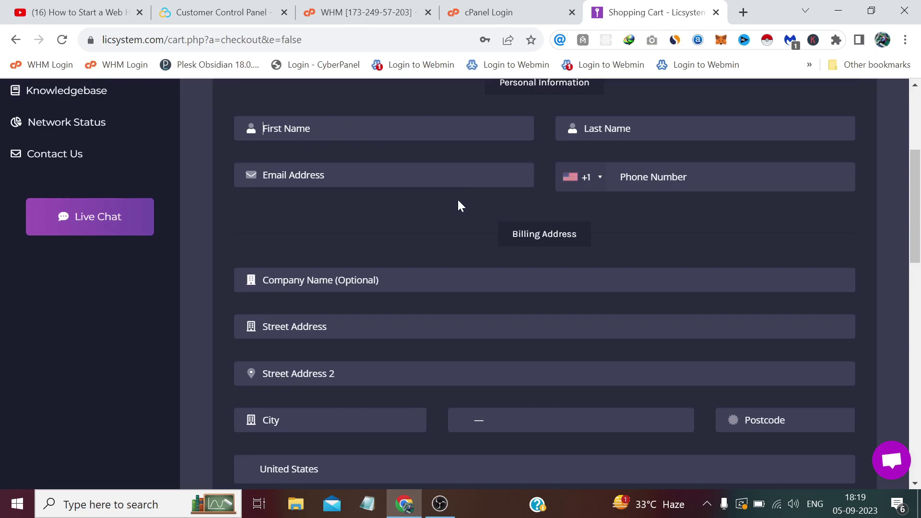
scroll(459, 206, up, 3)
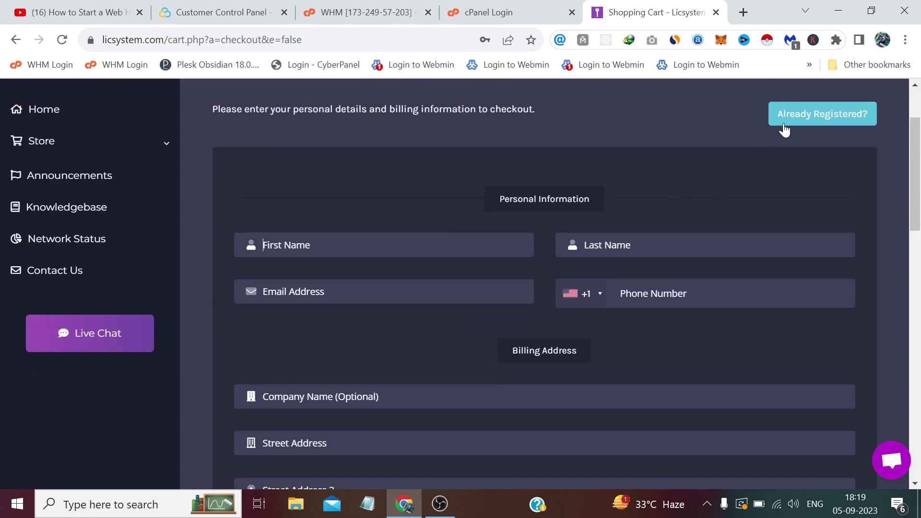
click(784, 125)
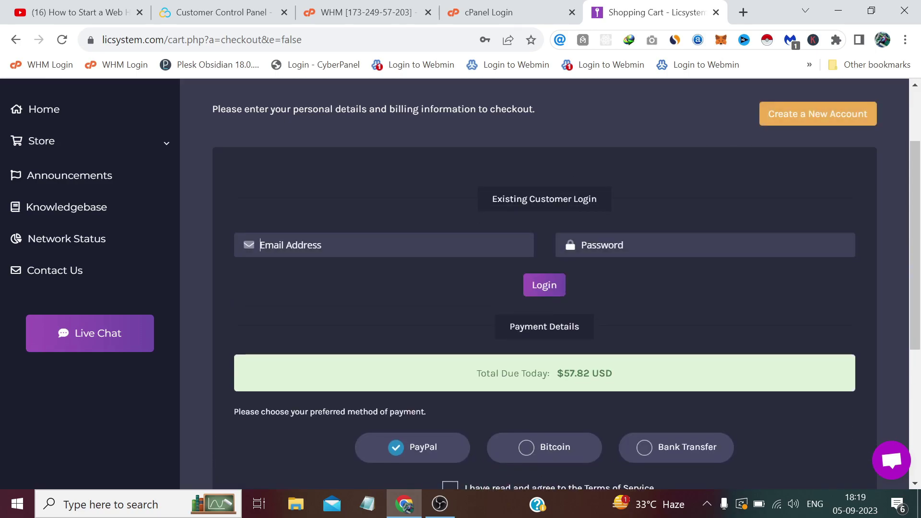
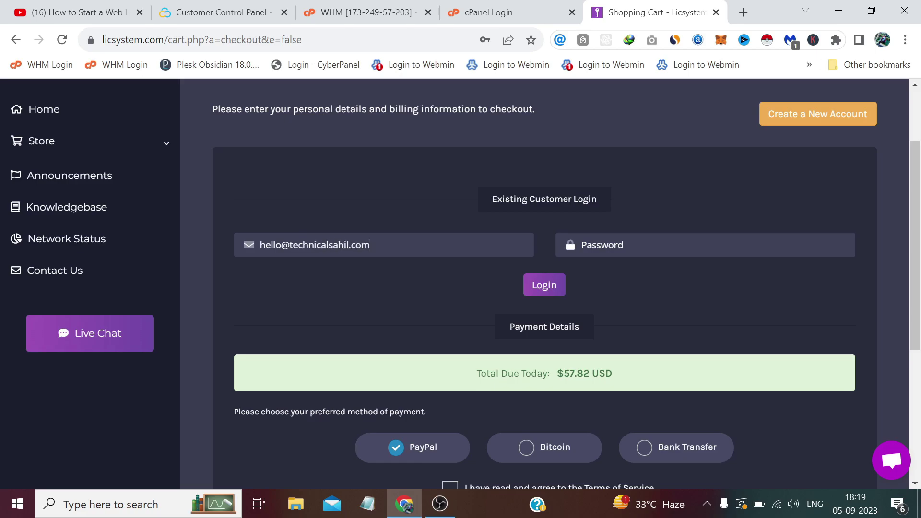
key(Tab)
text(•••)
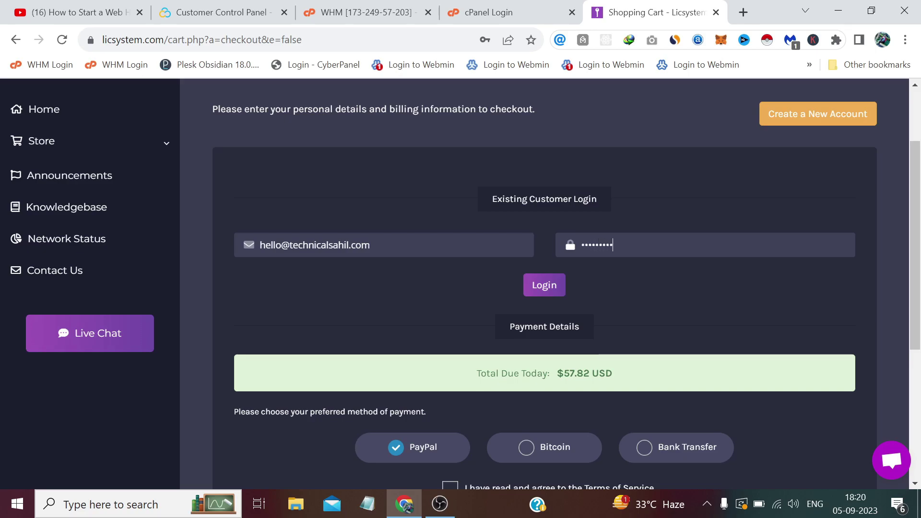
click(564, 287)
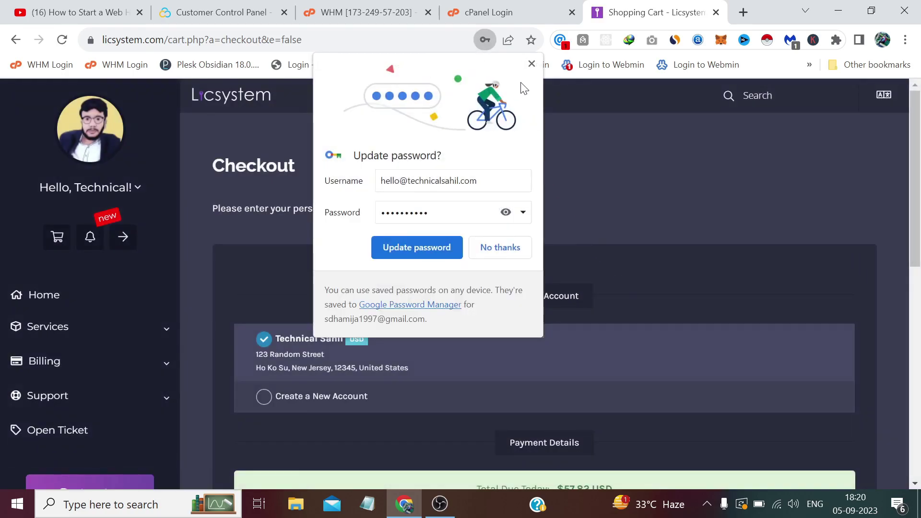
Update the saved password, skip the credit balance, and choose Bitcoin as payment method.
click(441, 247)
scroll(440, 241, down, 3)
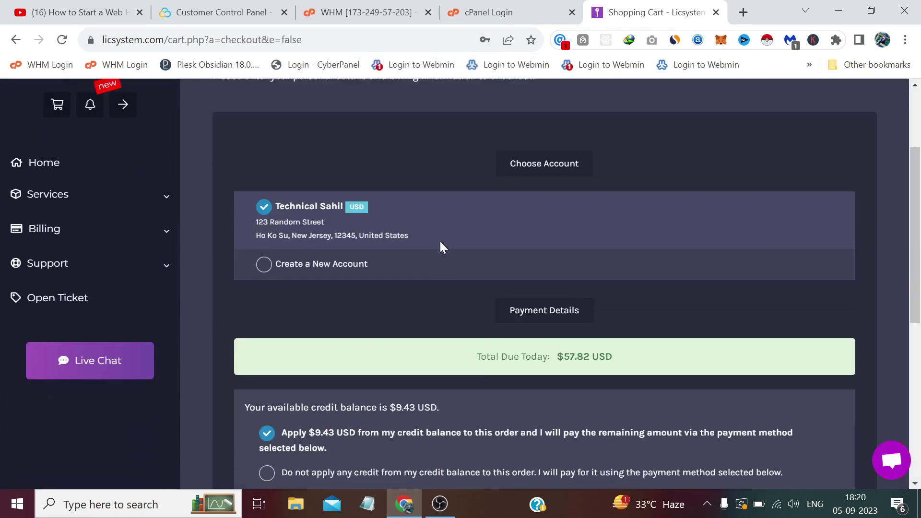
scroll(459, 225, down, 3)
scroll(458, 230, down, 1)
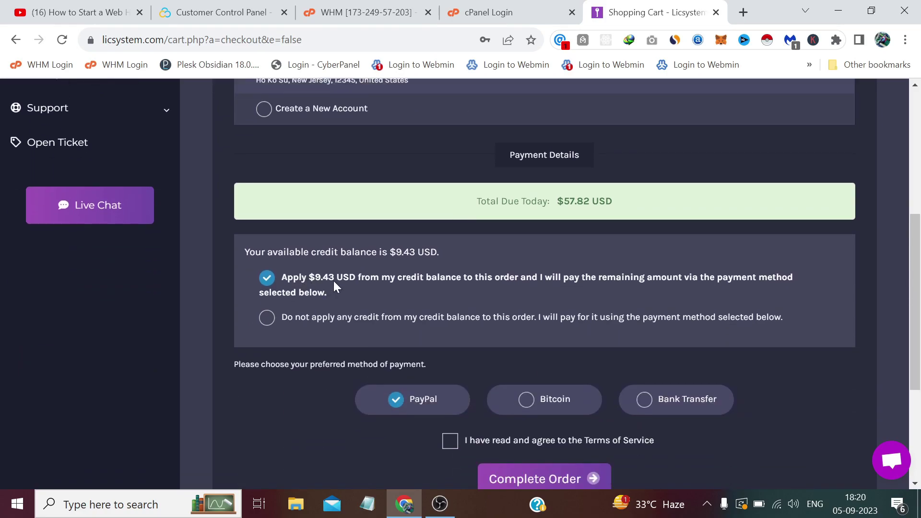
click(526, 400)
scroll(431, 336, down, 1)
click(267, 247)
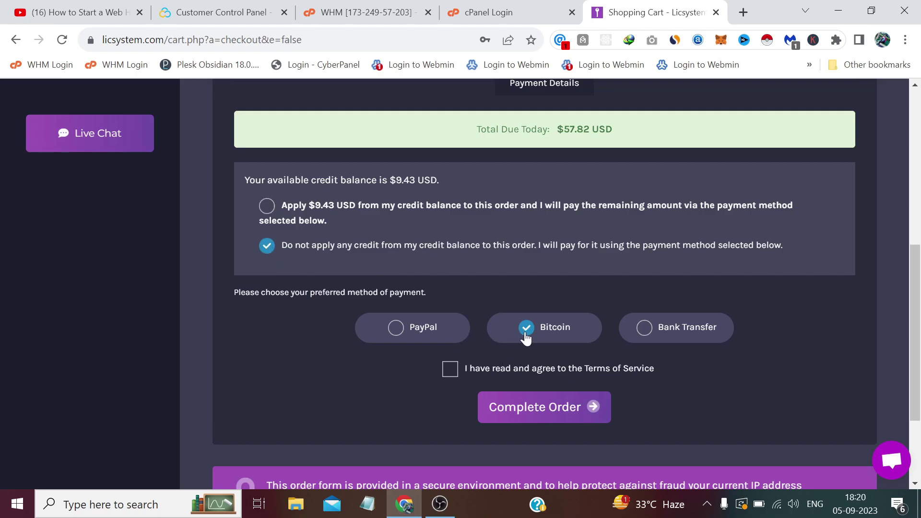
Accept the Terms of Service, opening them in another tab, and complete the order.
click(450, 369)
right_click(612, 369)
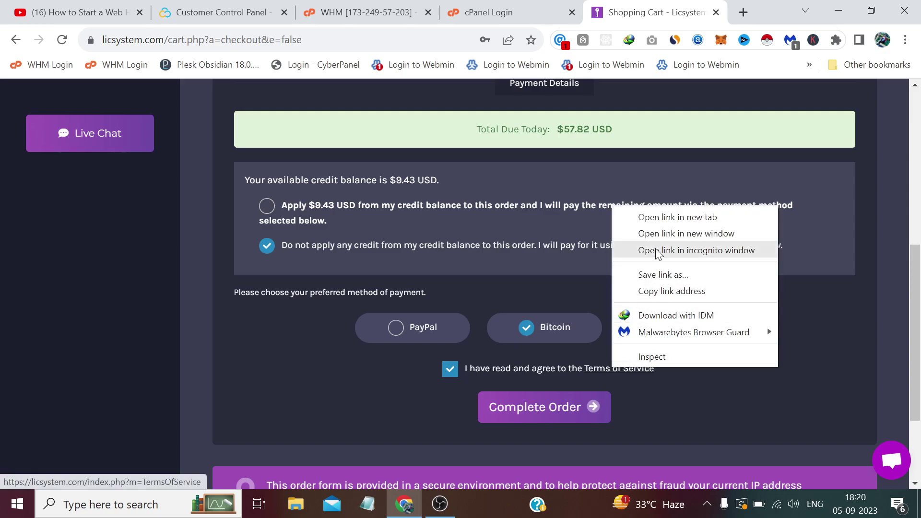
click(661, 218)
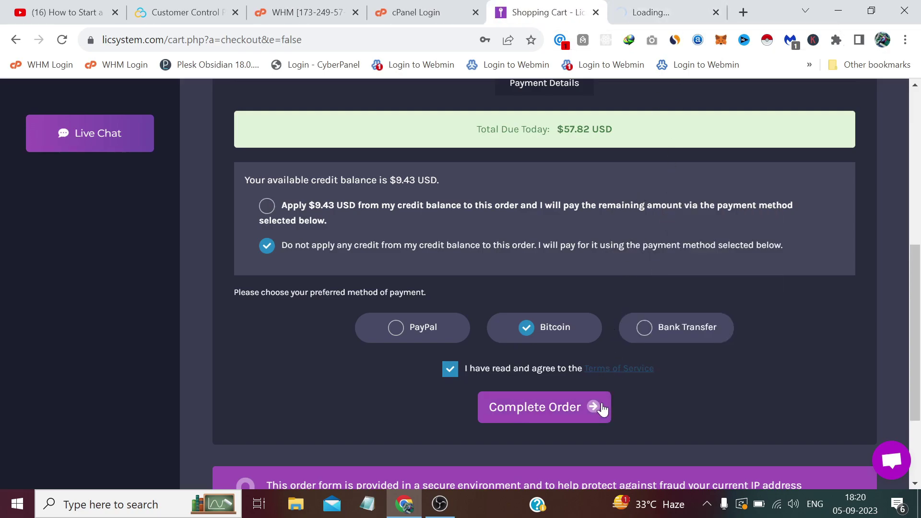
click(570, 406)
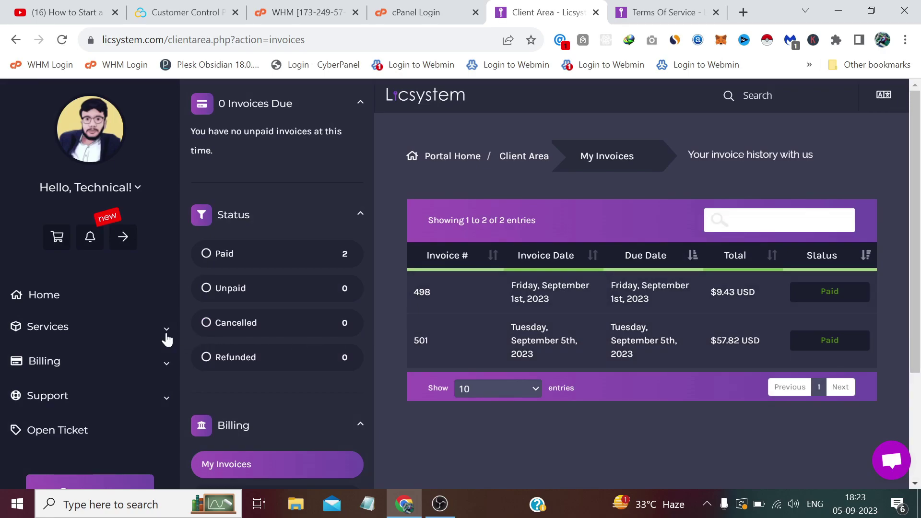
Download whmcs8.zip from the WHMCS service's Downloads tab to the Desktop.
click(74, 336)
click(47, 357)
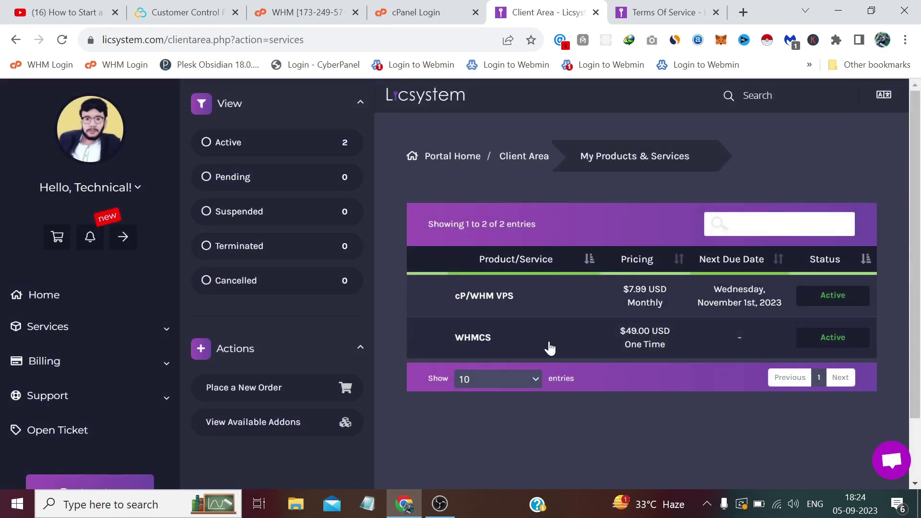
click(549, 349)
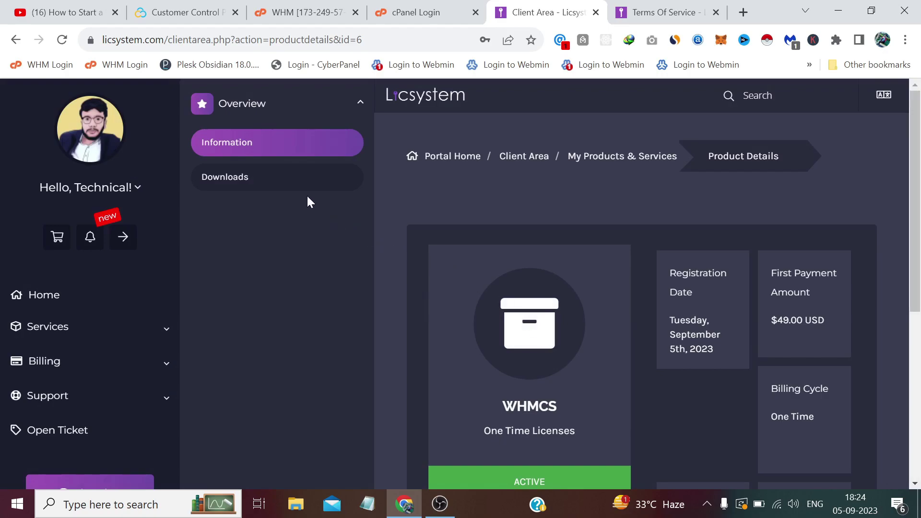
click(285, 178)
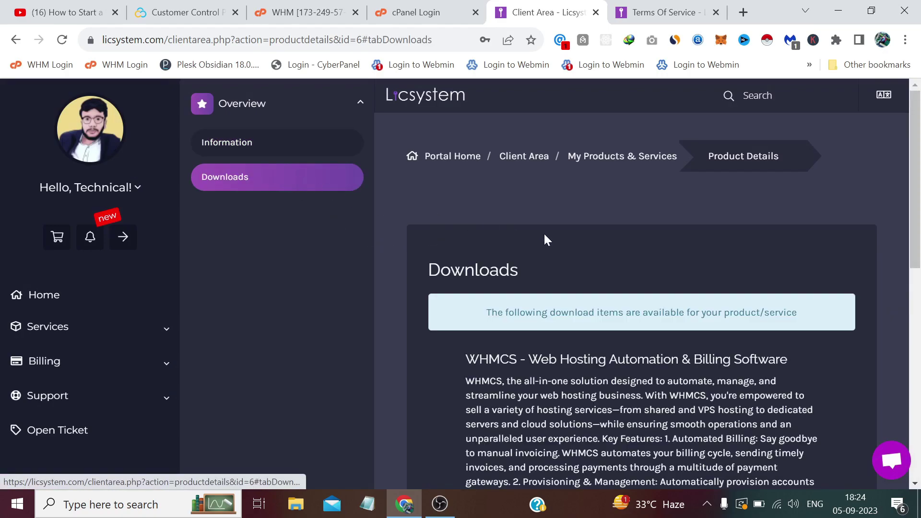
scroll(544, 235, down, 8)
scroll(544, 234, down, 2)
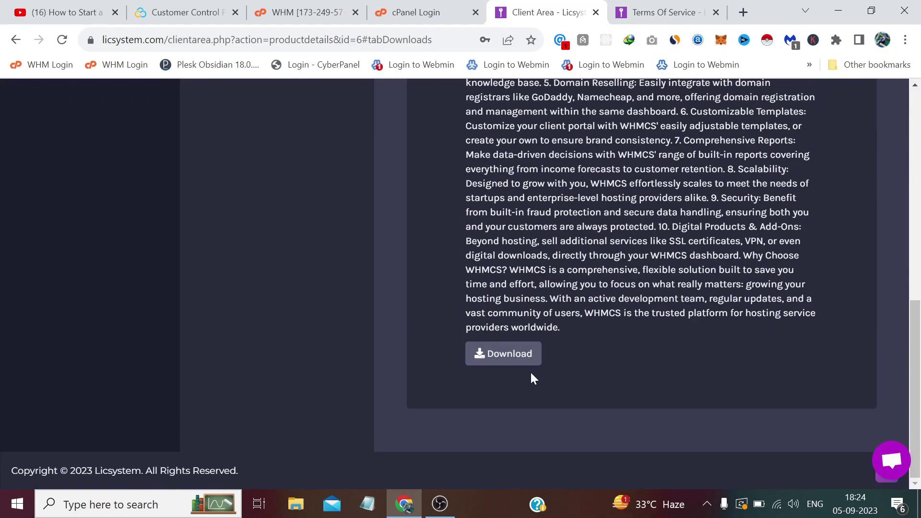
click(509, 361)
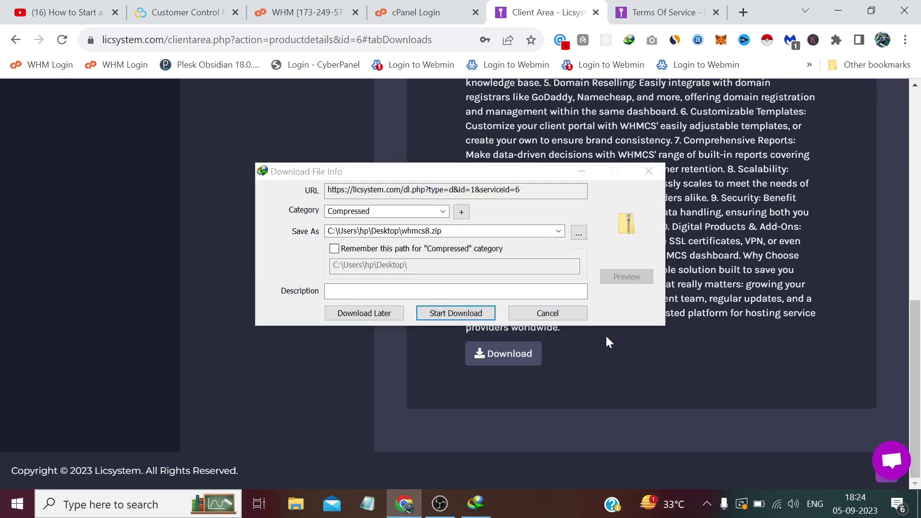
click(467, 310)
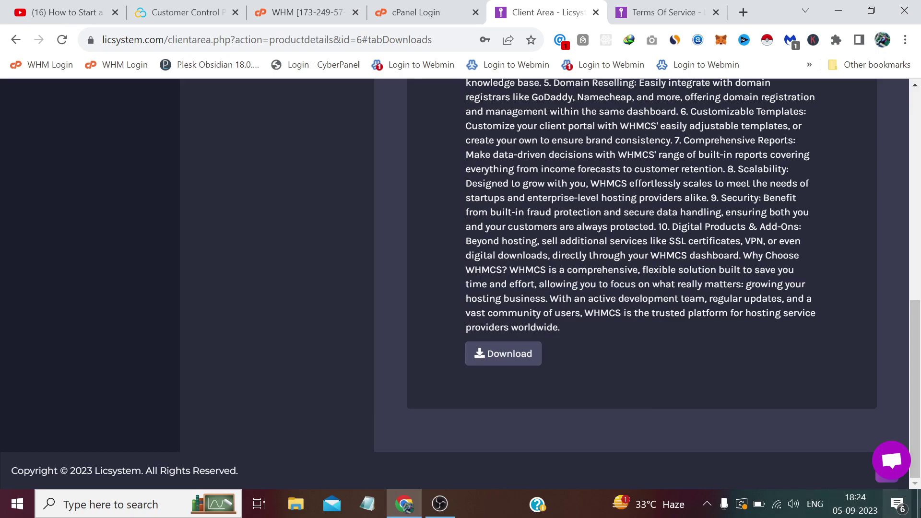
click(919, 504)
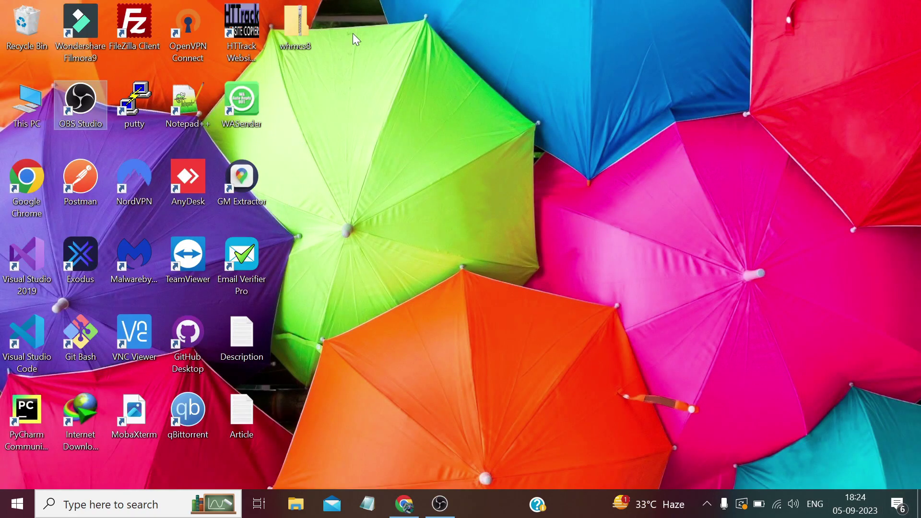
Extract whmcs8.zip with 7-Zip into a whmcs8 folder.
click(296, 25)
right_click(293, 20)
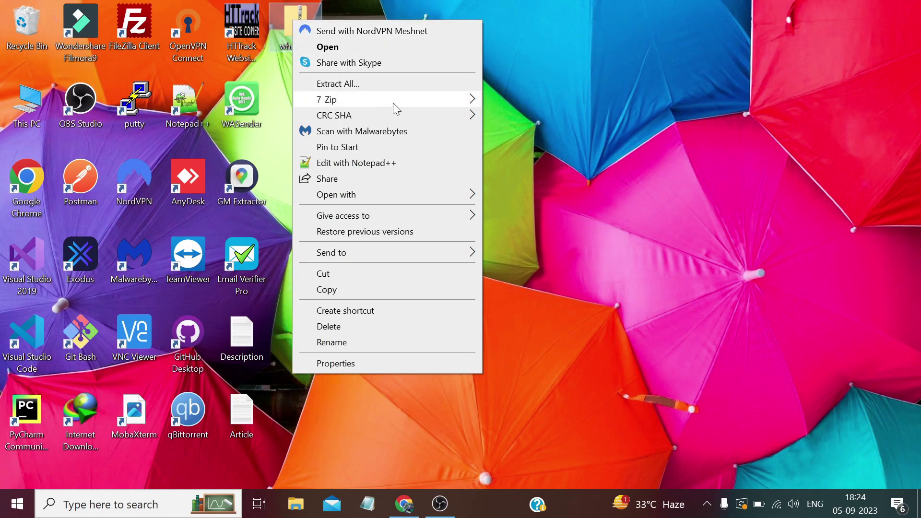
mouse_move(412, 100)
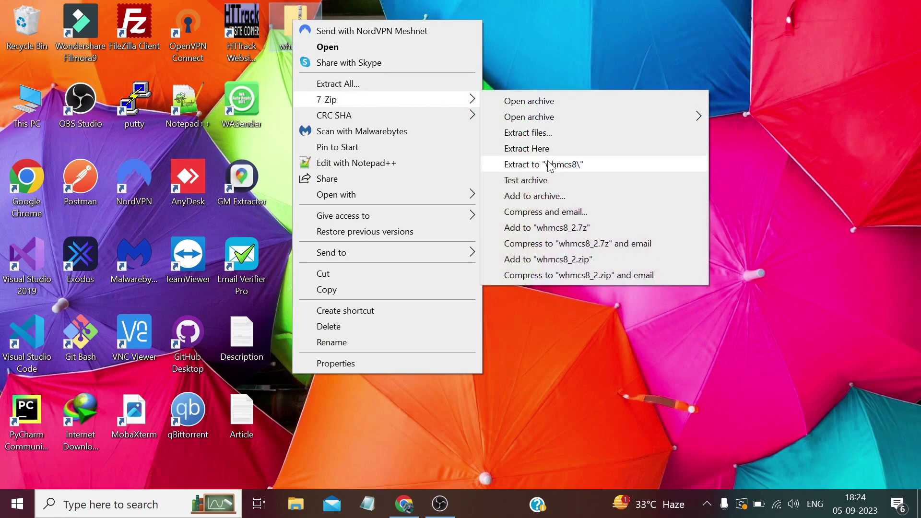
click(550, 164)
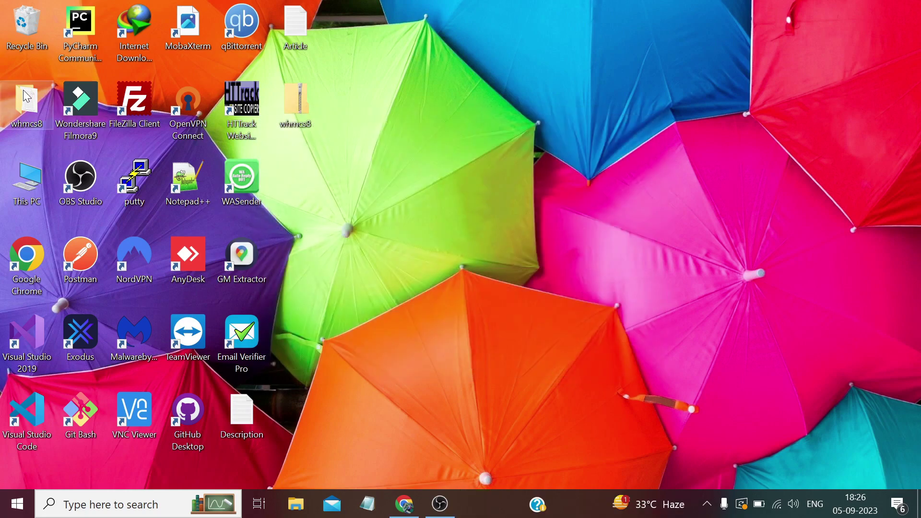
Inside the whmcs8 folder, compress the upload folder into upload.zip with 7-Zip.
drag(23, 90, 334, 168)
double_click(294, 104)
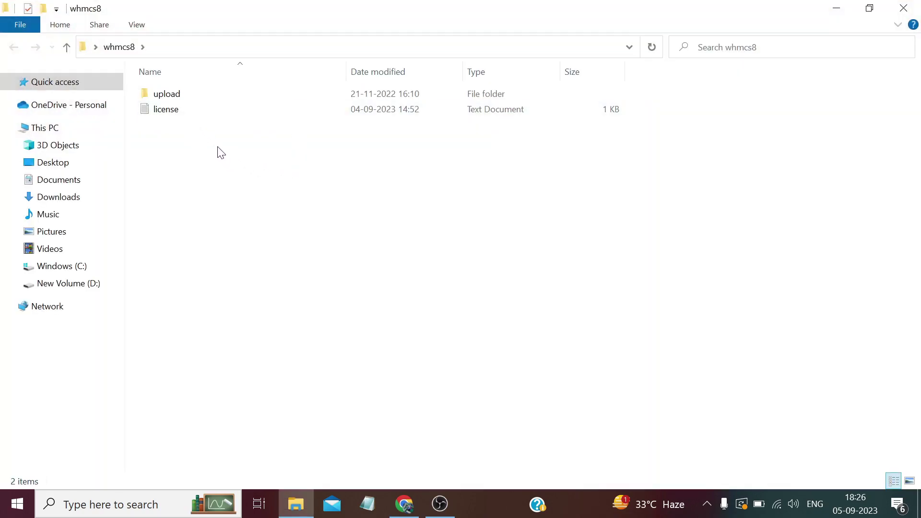
right_click(162, 94)
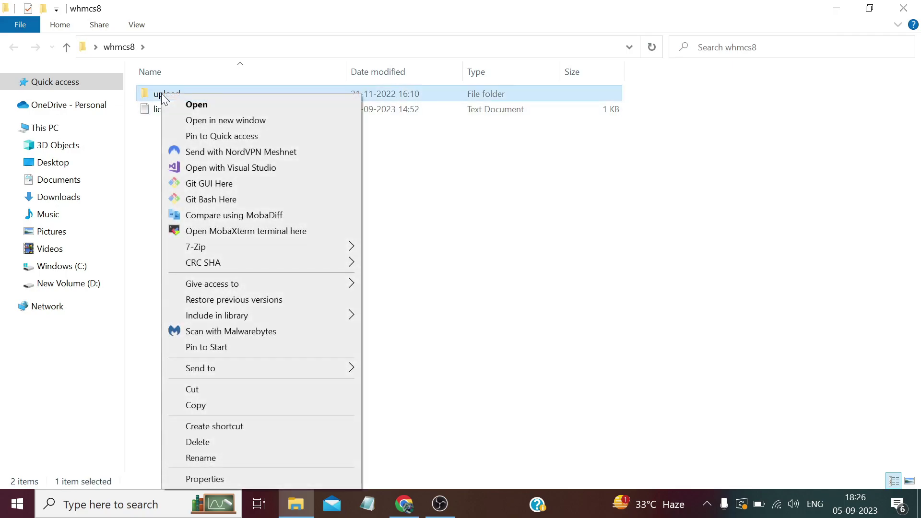
mouse_move(259, 247)
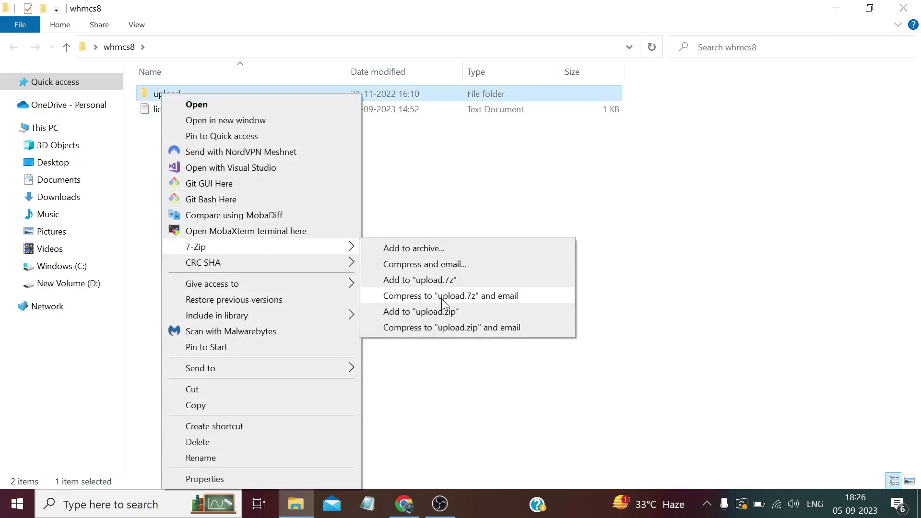
click(450, 312)
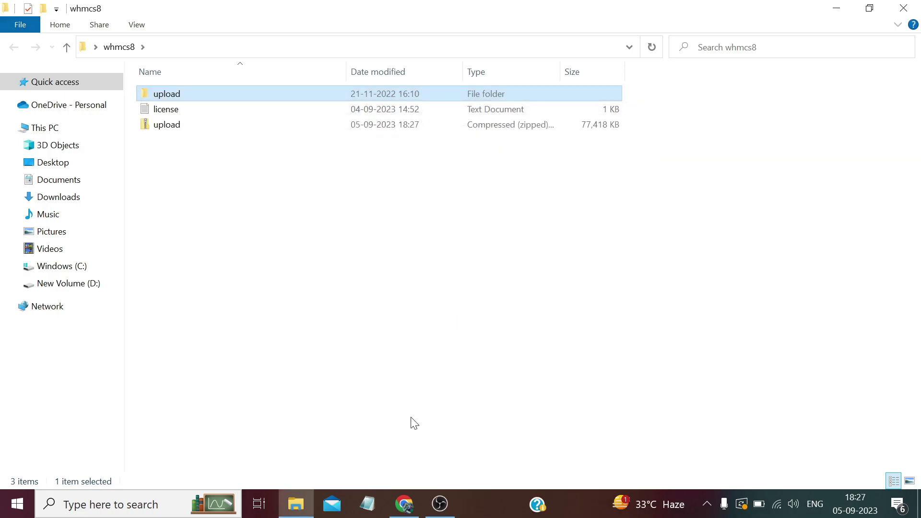
Log in to cPanel and close the leftover client area and terms tabs.
click(404, 504)
click(389, 4)
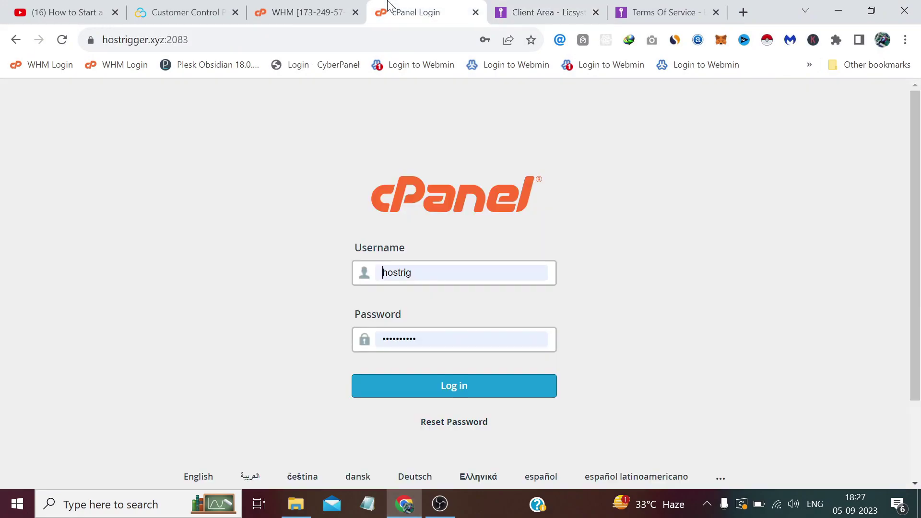
click(595, 12)
click(596, 12)
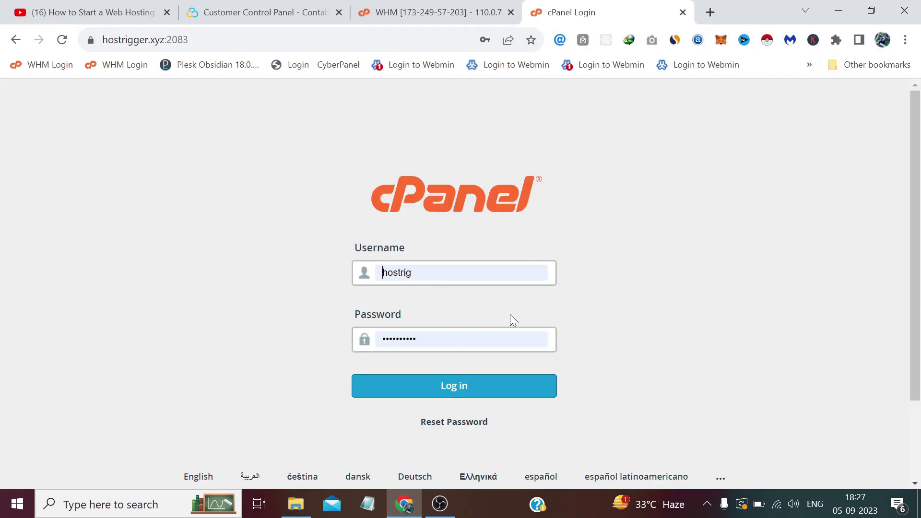
click(486, 384)
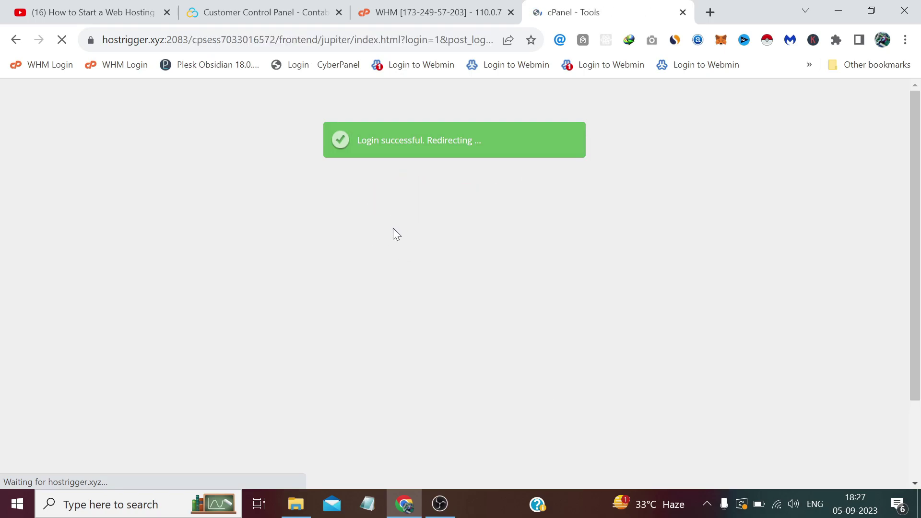
scroll(394, 234, down, 5)
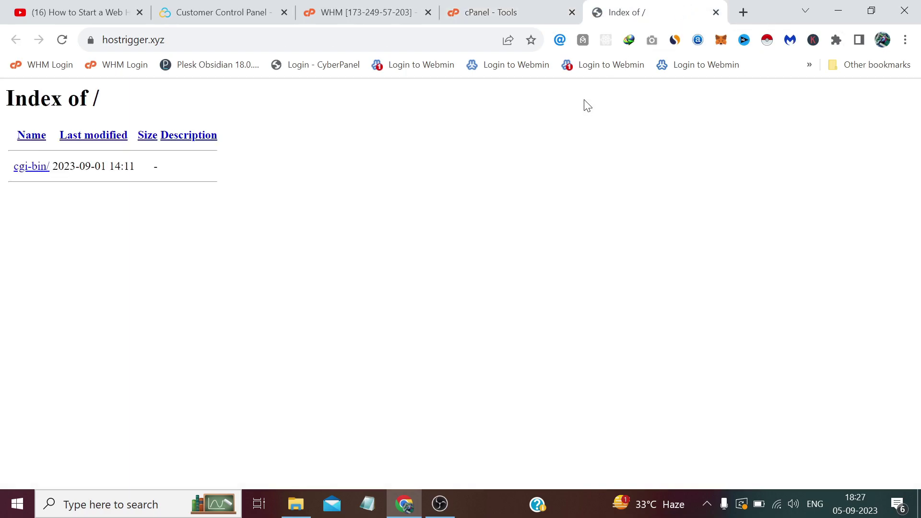
click(494, 8)
scroll(411, 230, down, 10)
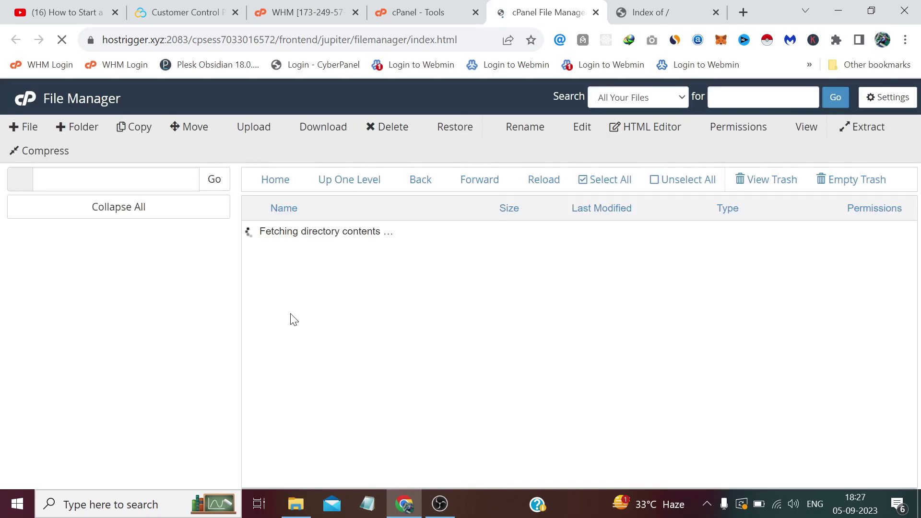
Enable Show Hidden Files in File Manager settings and open public_html.
click(888, 98)
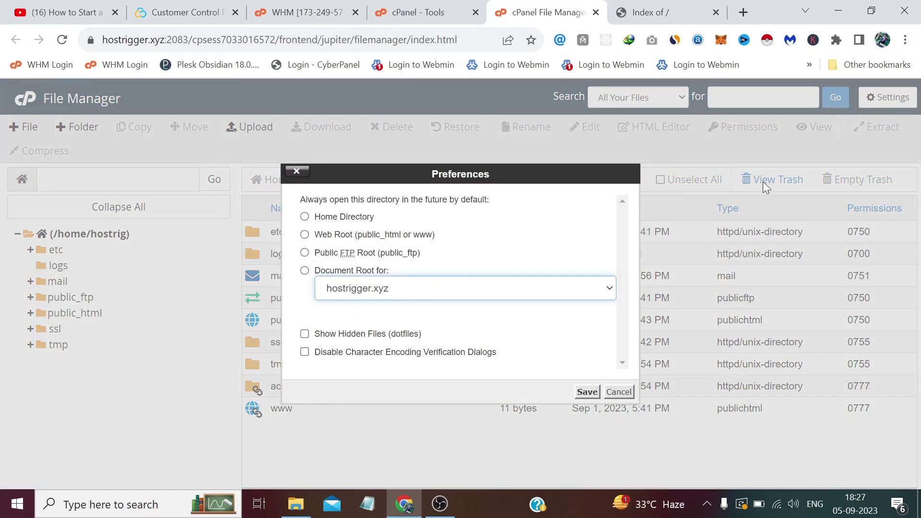
click(362, 336)
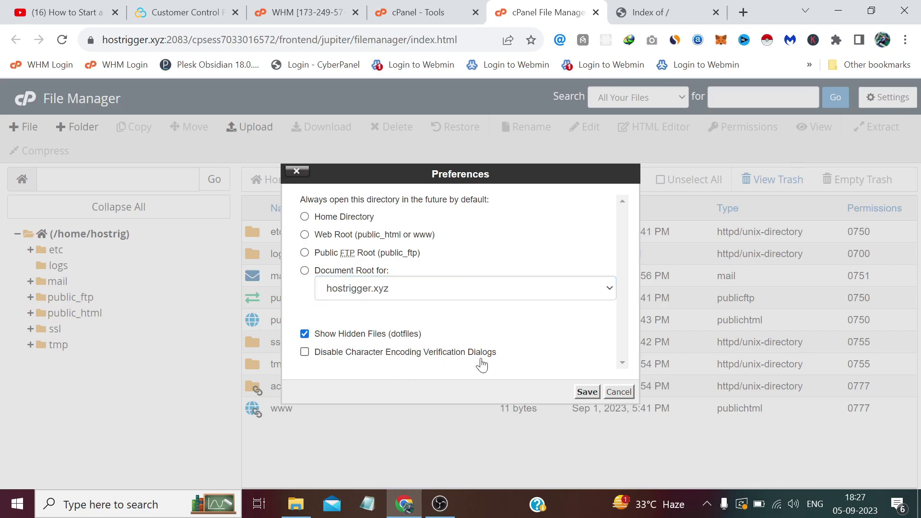
click(588, 393)
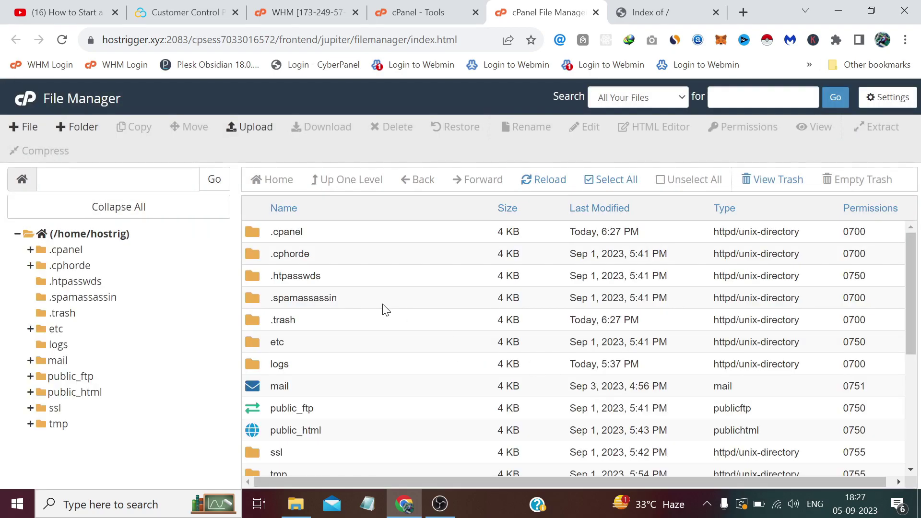
scroll(383, 307, down, 2)
click(253, 367)
double_click(253, 367)
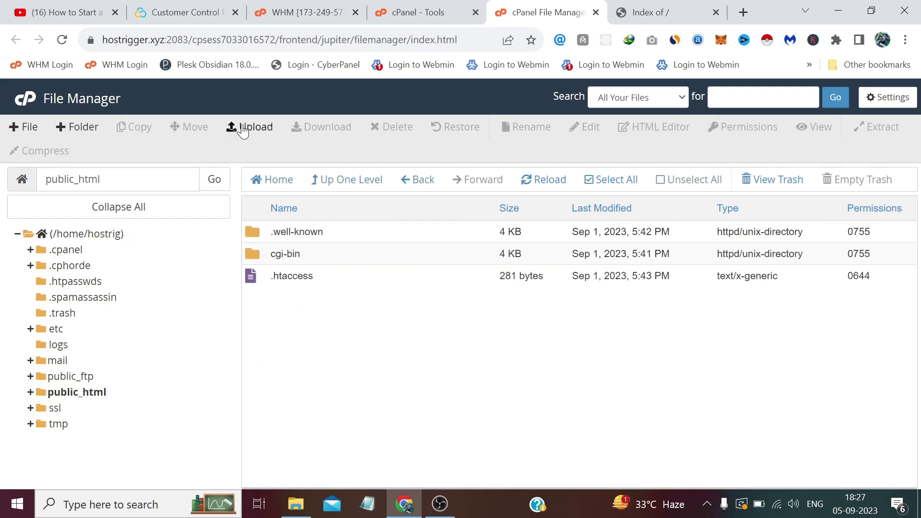
Upload upload.zip from the whmcs8 folder into public_html.
click(255, 133)
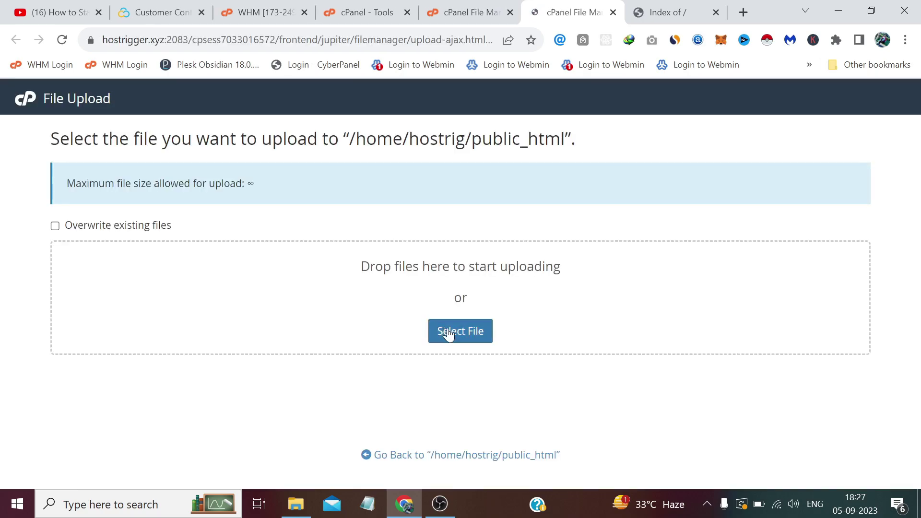
click(454, 331)
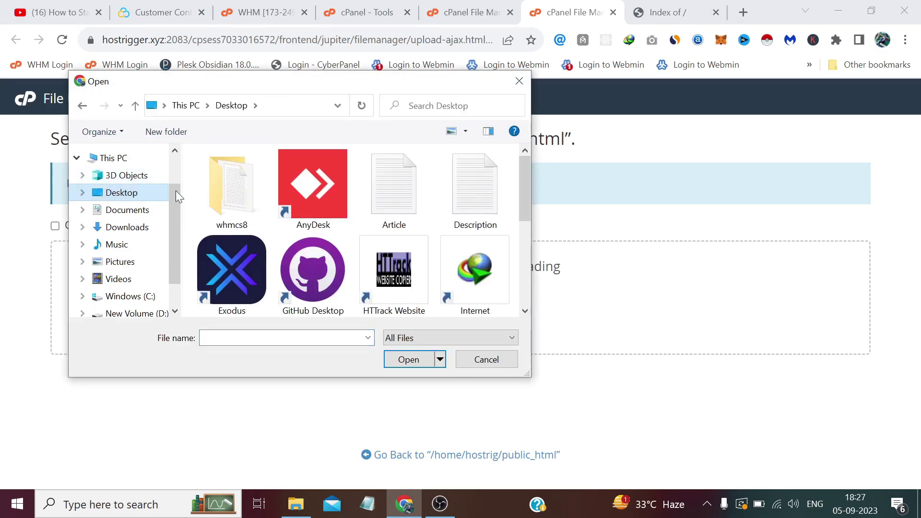
double_click(221, 182)
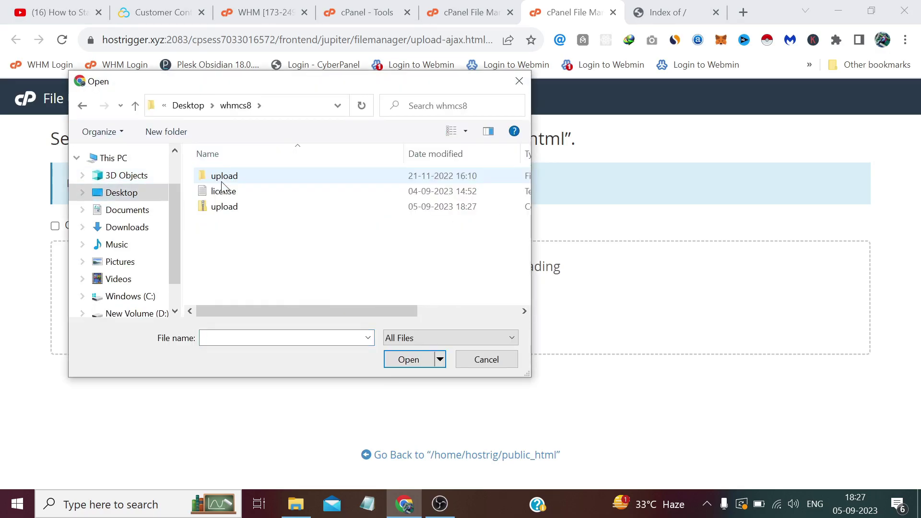
click(224, 211)
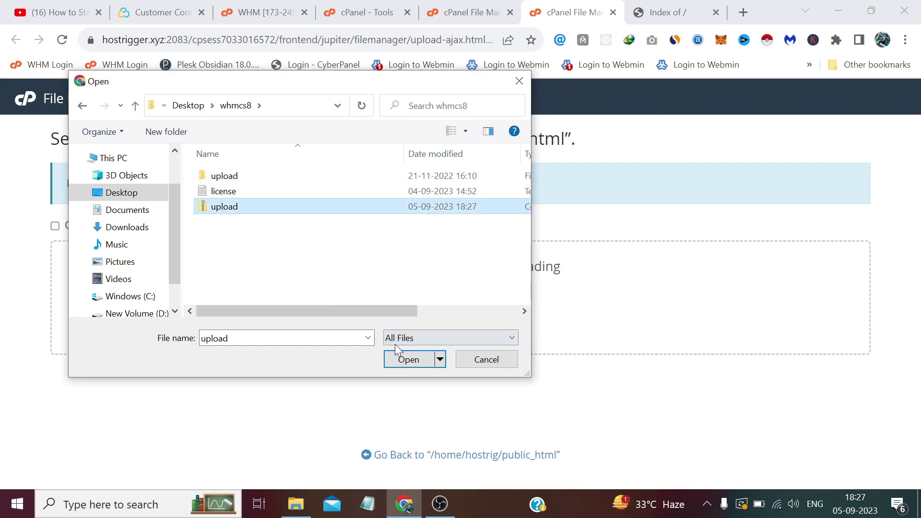
click(396, 358)
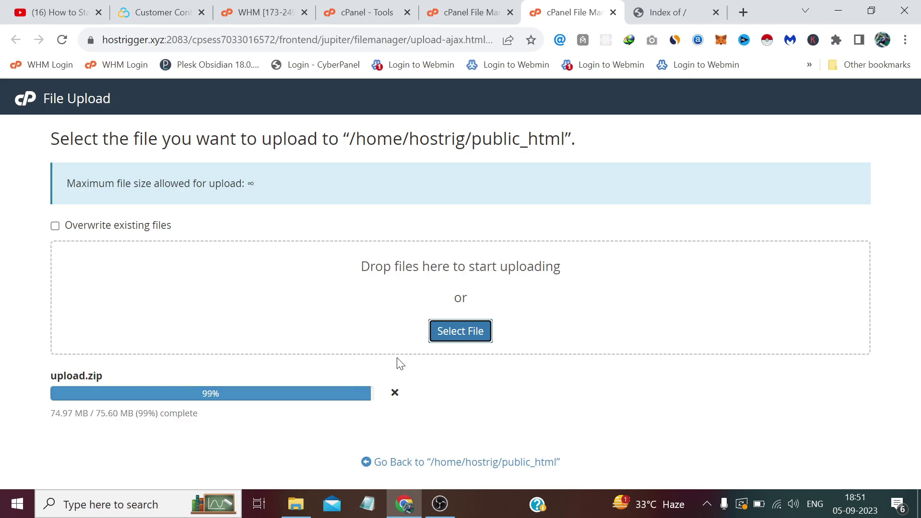
Extract upload.zip into public_html, creating the upload folder.
click(613, 13)
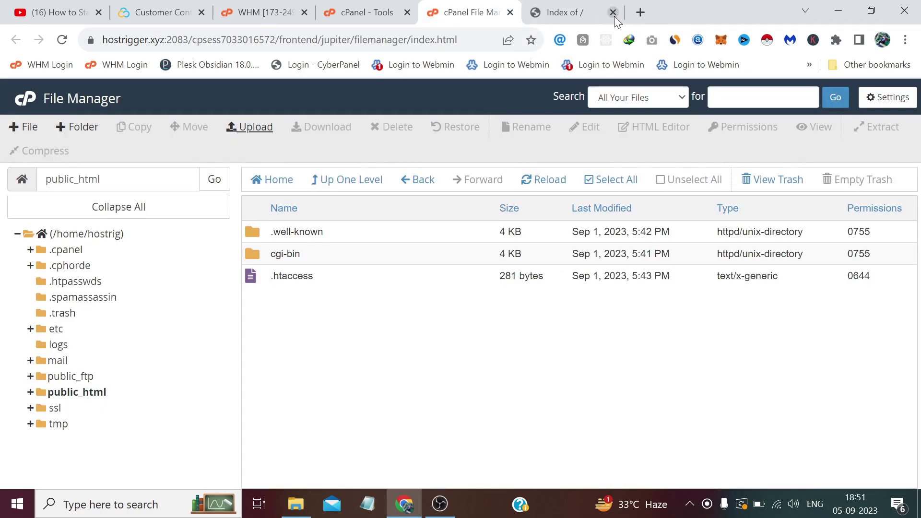
click(549, 187)
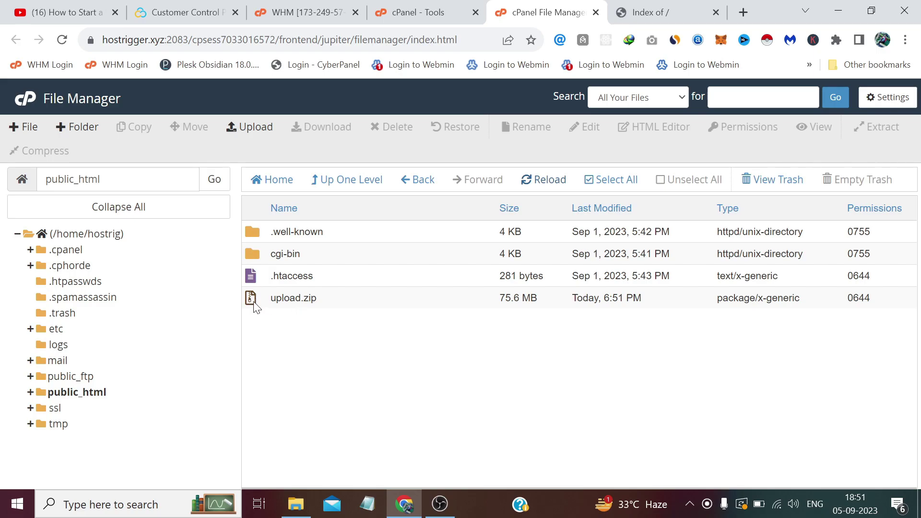
right_click(254, 303)
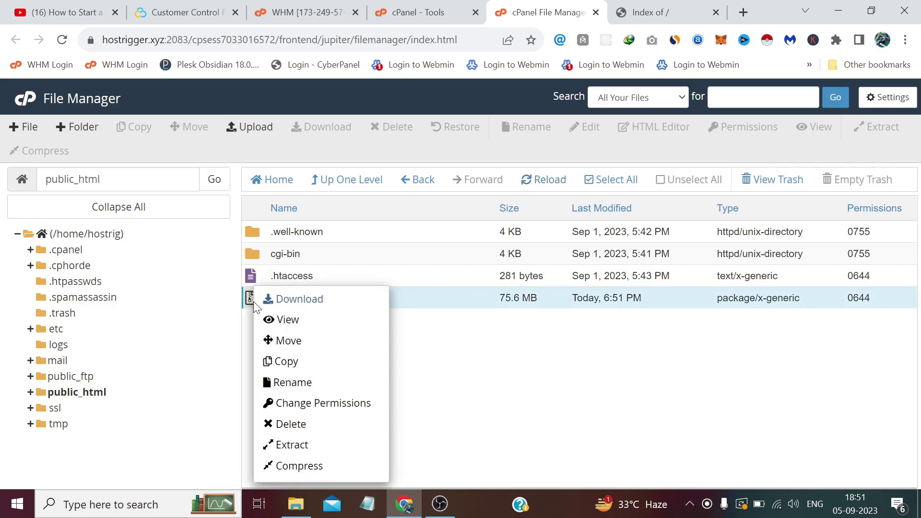
click(292, 445)
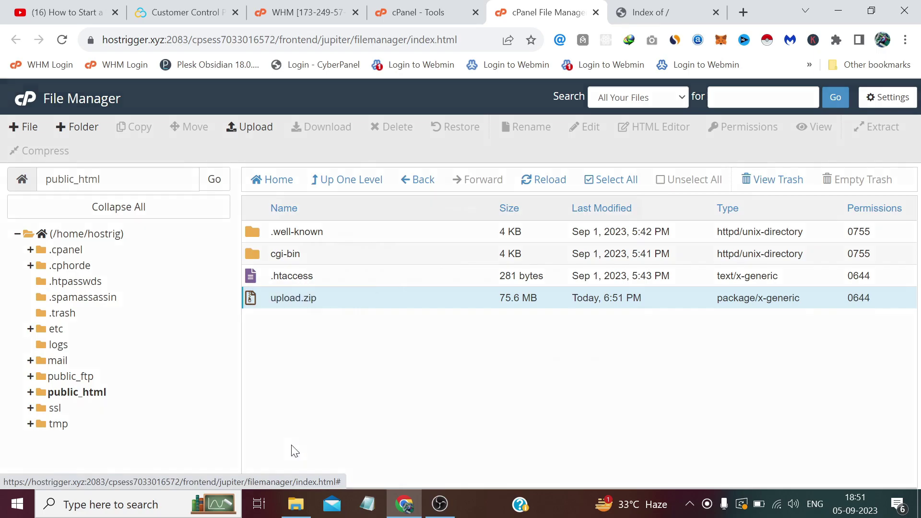
click(568, 357)
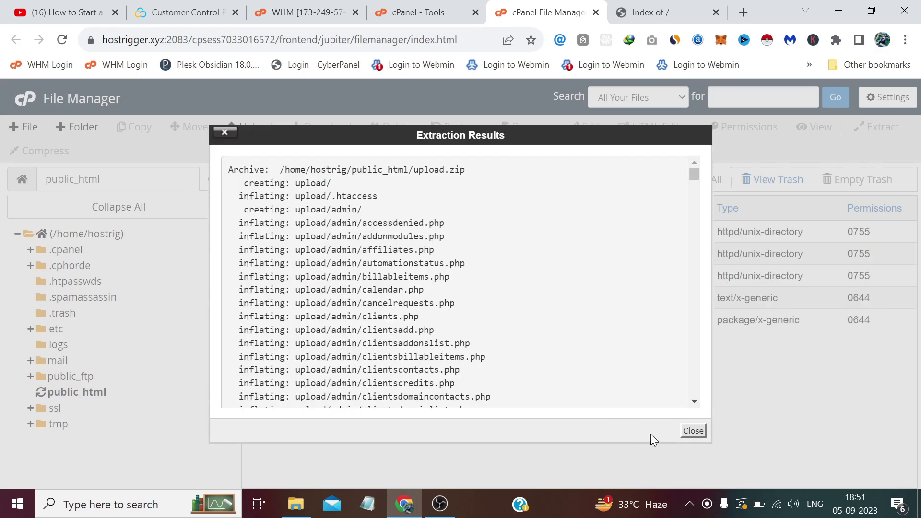
click(693, 431)
click(545, 181)
Permanently delete upload.zip, skipping the trash.
click(260, 323)
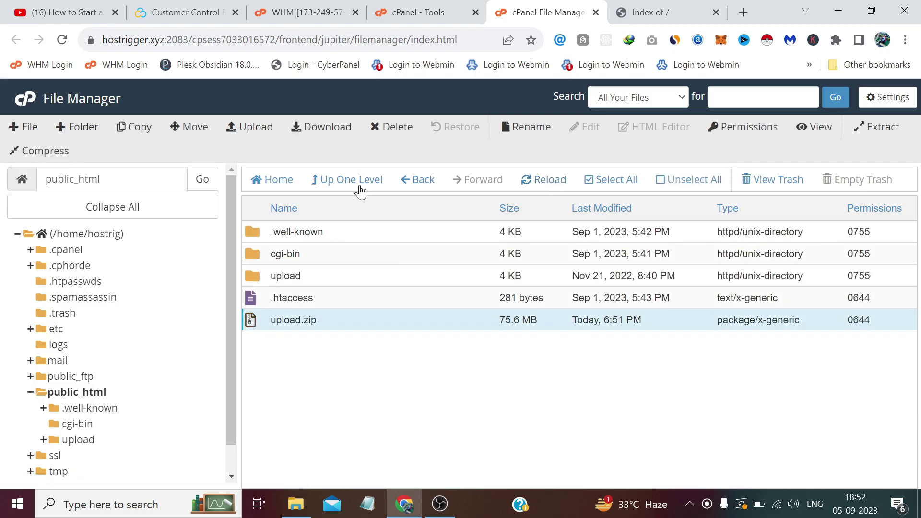
click(391, 127)
click(468, 291)
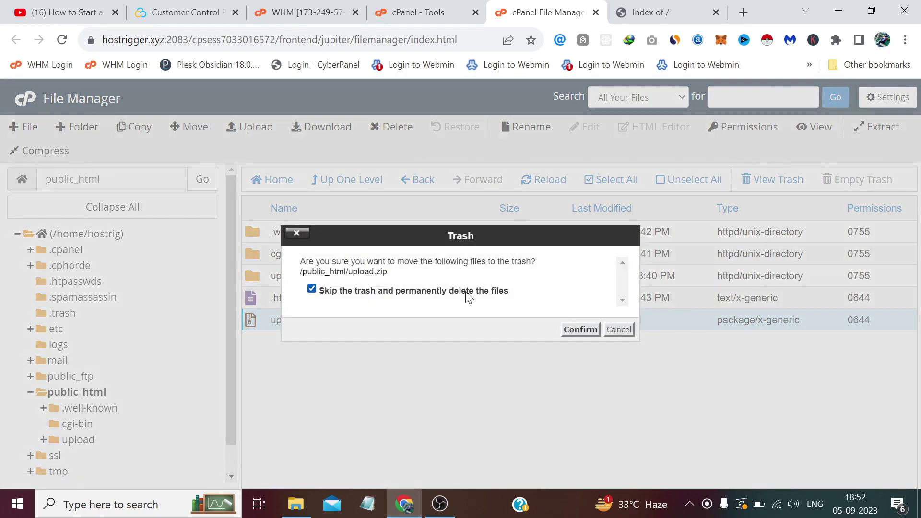
click(568, 334)
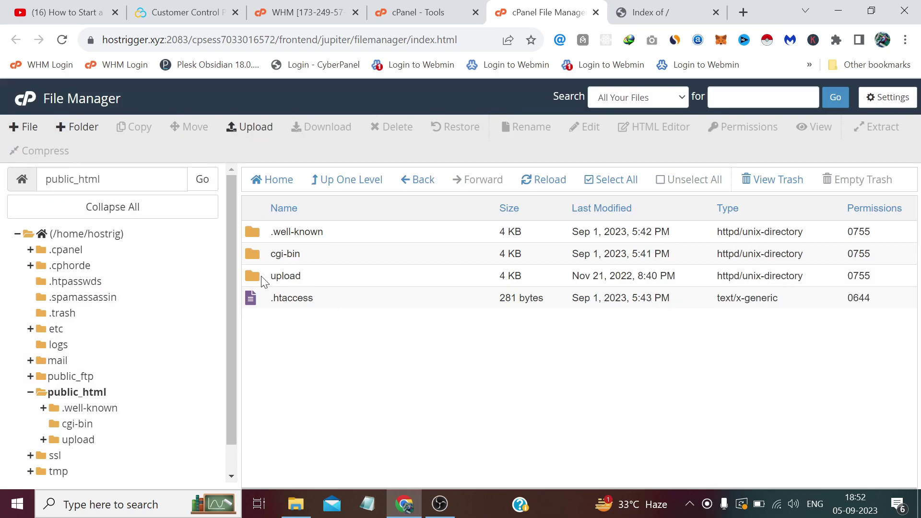
Move all contents of the upload folder into /public_html/.
double_click(263, 280)
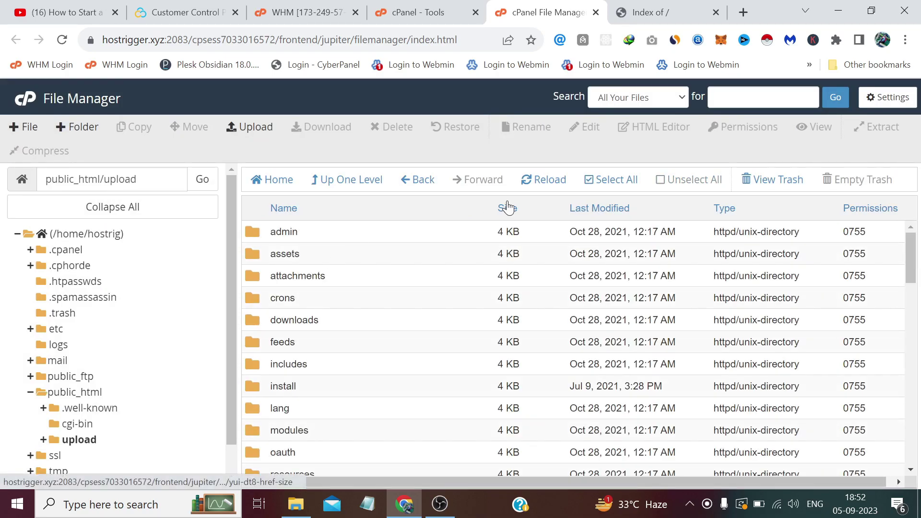
click(608, 182)
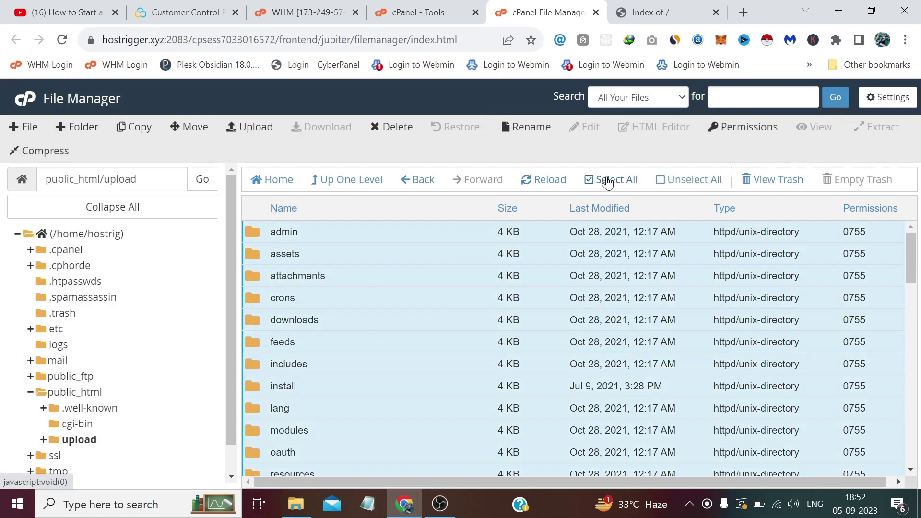
click(199, 128)
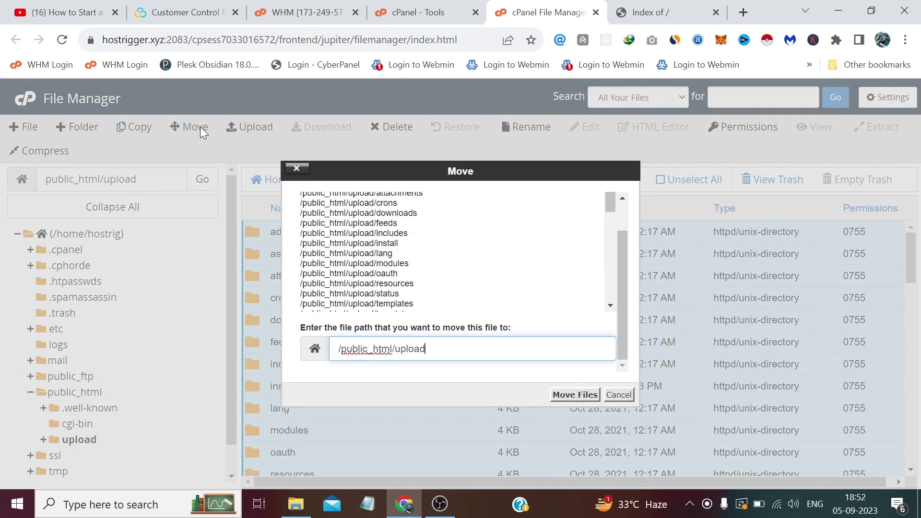
key(BackSpace)
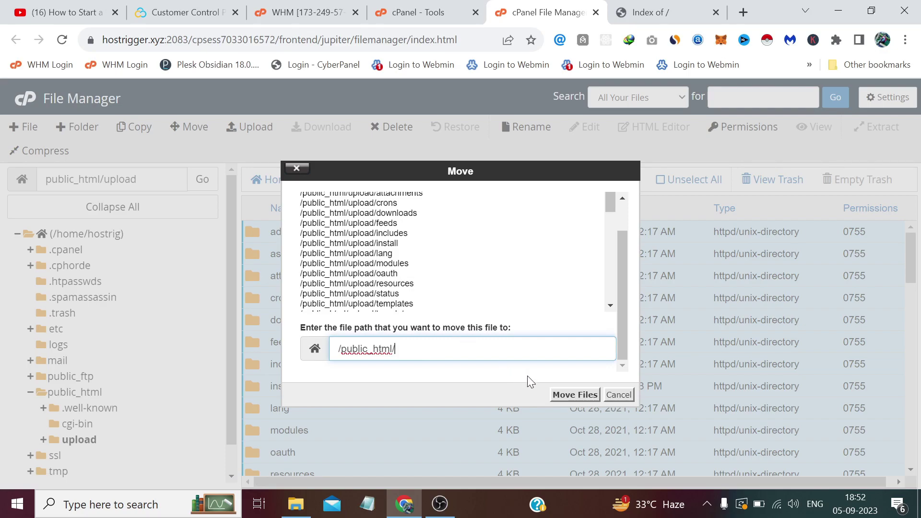
click(572, 395)
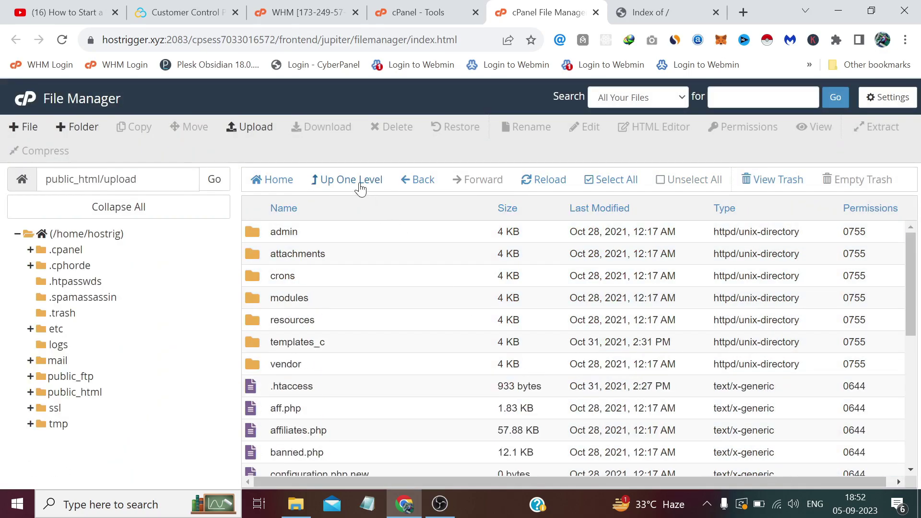
Confirm the upload folder is empty, then permanently delete it, skipping the trash.
click(360, 183)
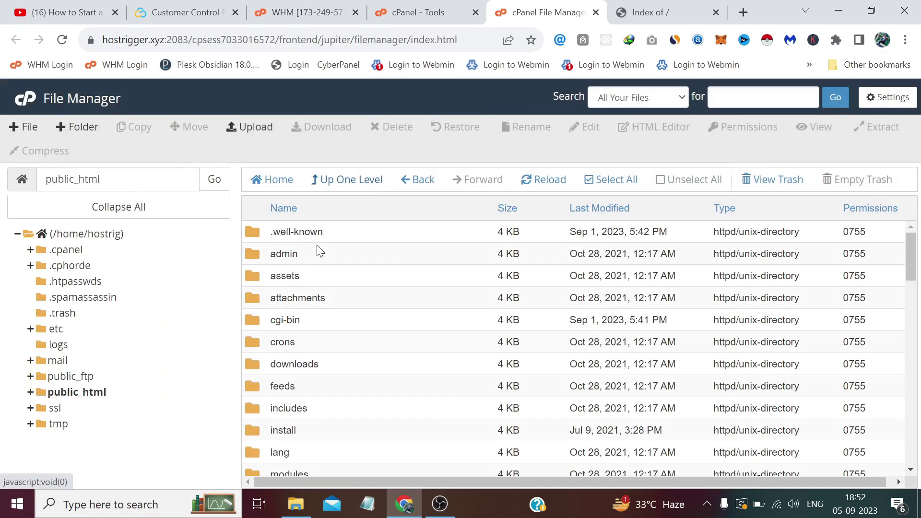
scroll(264, 355, down, 4)
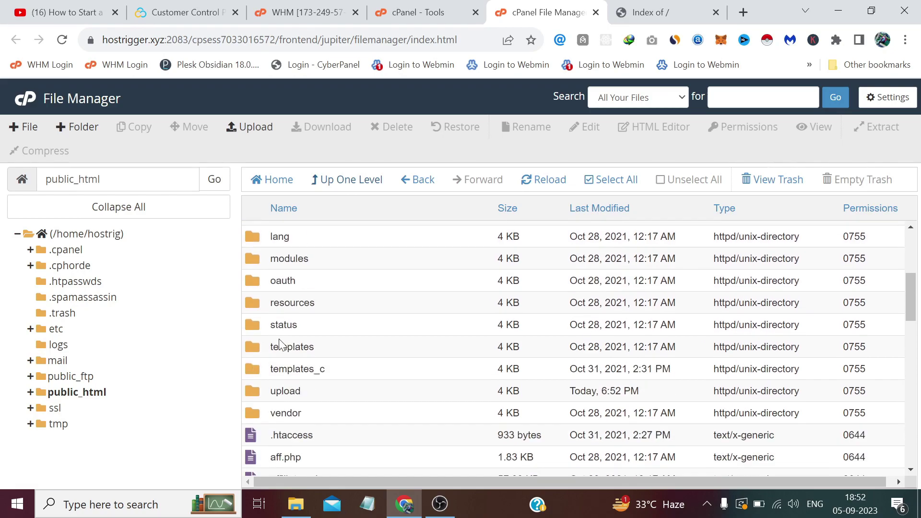
double_click(258, 392)
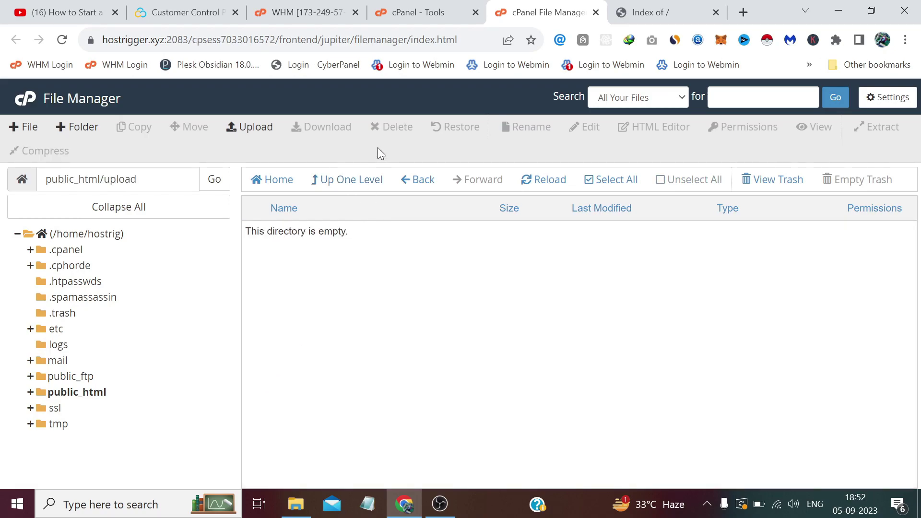
click(350, 181)
scroll(309, 318, down, 6)
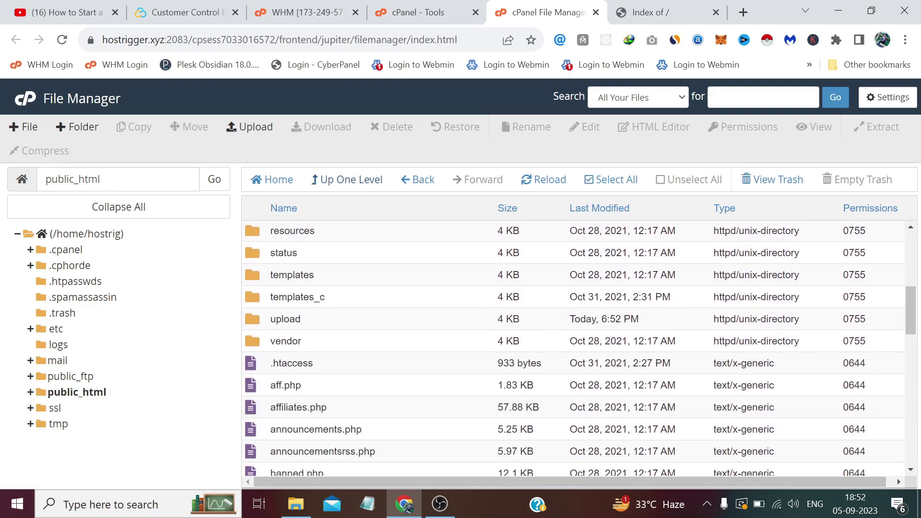
click(260, 325)
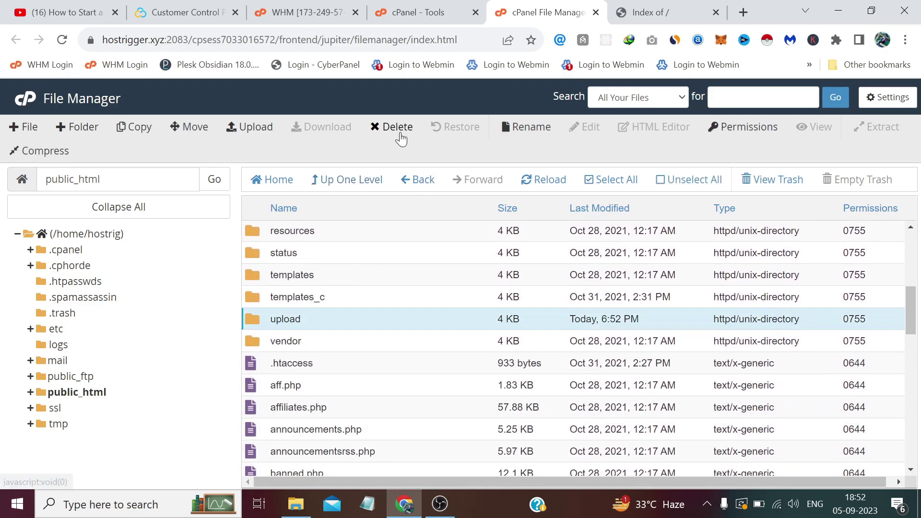
click(396, 130)
click(471, 291)
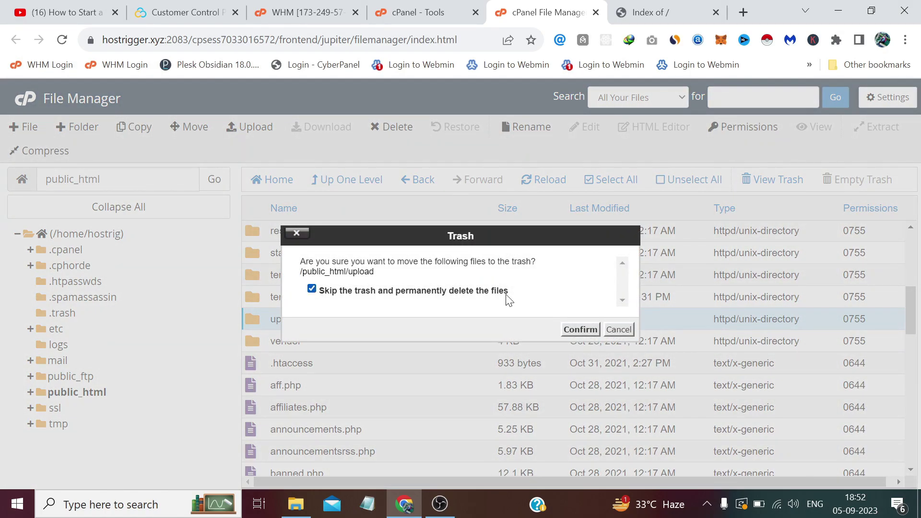
click(579, 328)
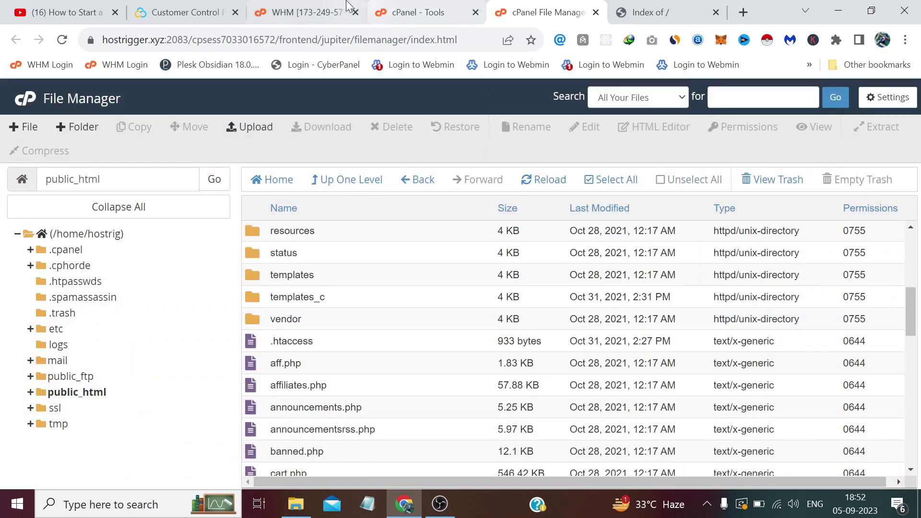
Create a new MySQL database named whmcs (hostrig_whmcs) in MySQL Databases.
click(387, 9)
scroll(290, 208, down, 10)
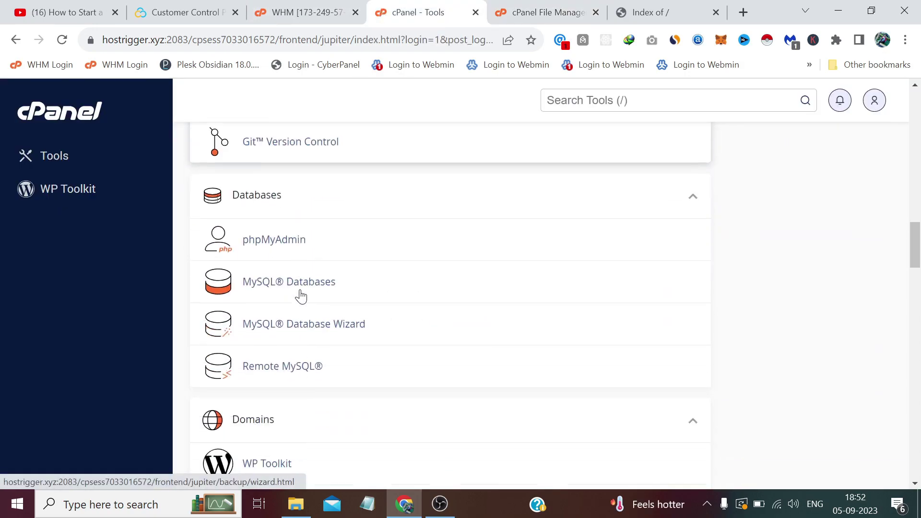
click(278, 257)
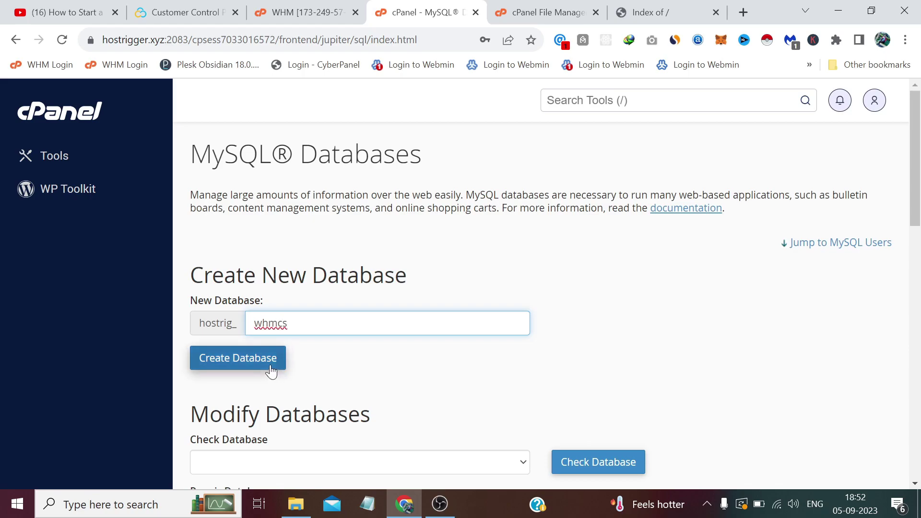
key(ctrl+a)
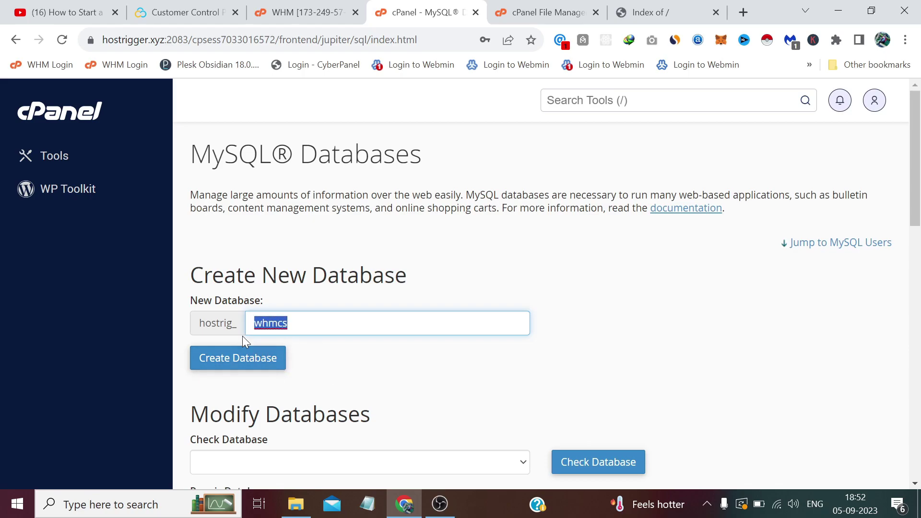
drag(236, 322, 195, 322)
key(Tab)
click(267, 363)
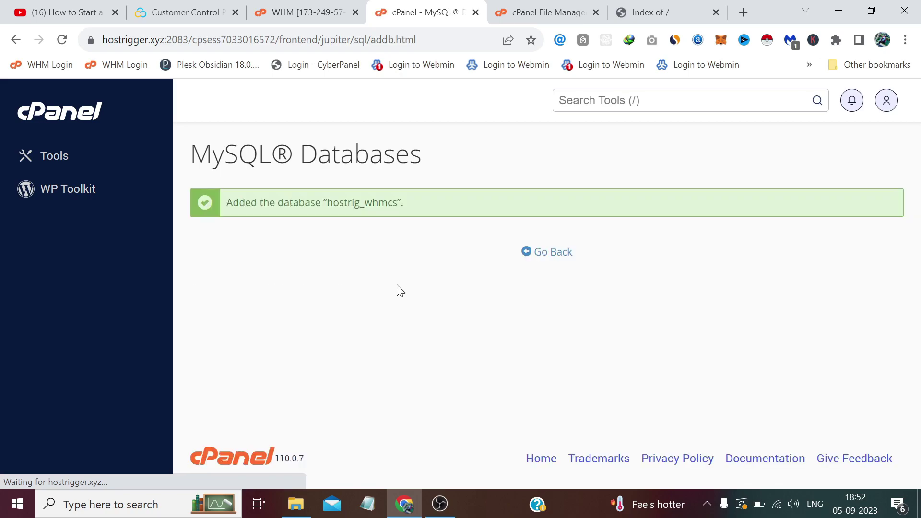
Copy the database name hostrig_whmcs into a Notepad note and return to MySQL Databases.
drag(388, 204, 326, 204)
right_click(330, 204)
click(366, 213)
click(367, 504)
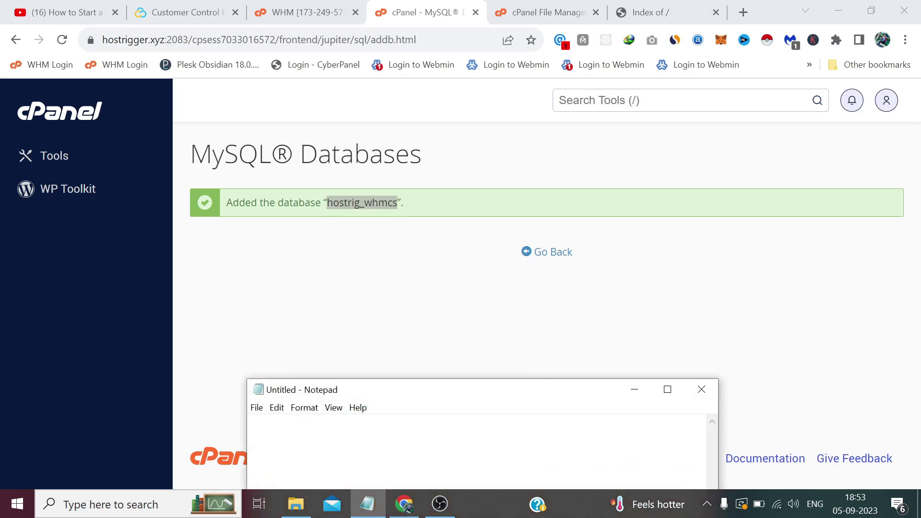
right_click(368, 432)
click(403, 289)
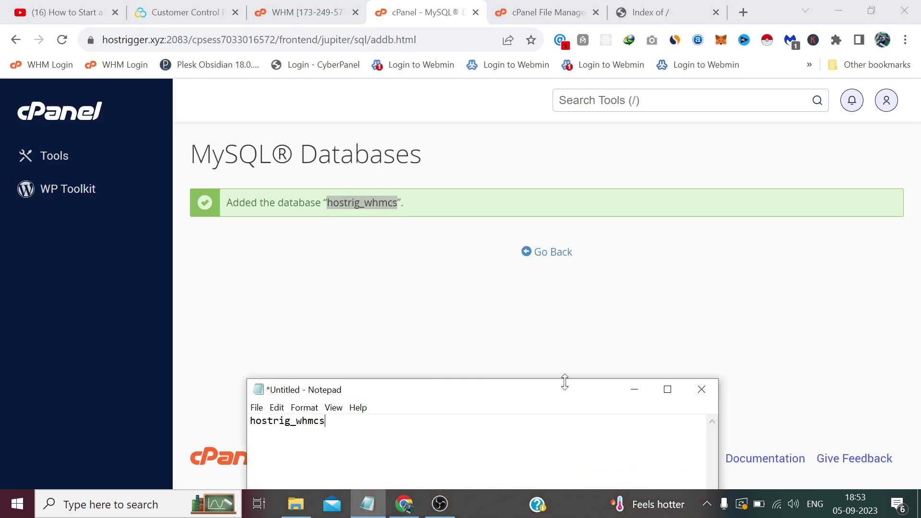
click(634, 389)
click(551, 259)
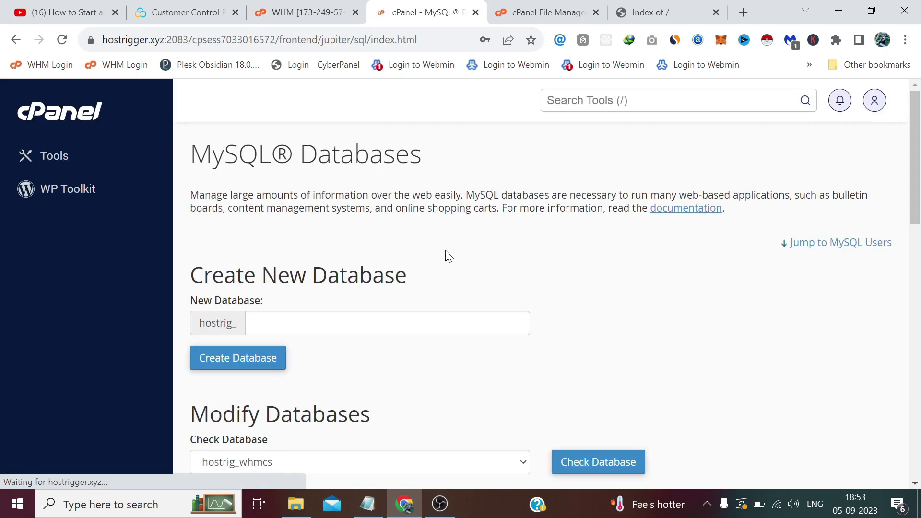
Enter the new MySQL username whmcs and clear the autofilled password.
scroll(443, 255, down, 10)
scroll(439, 257, down, 4)
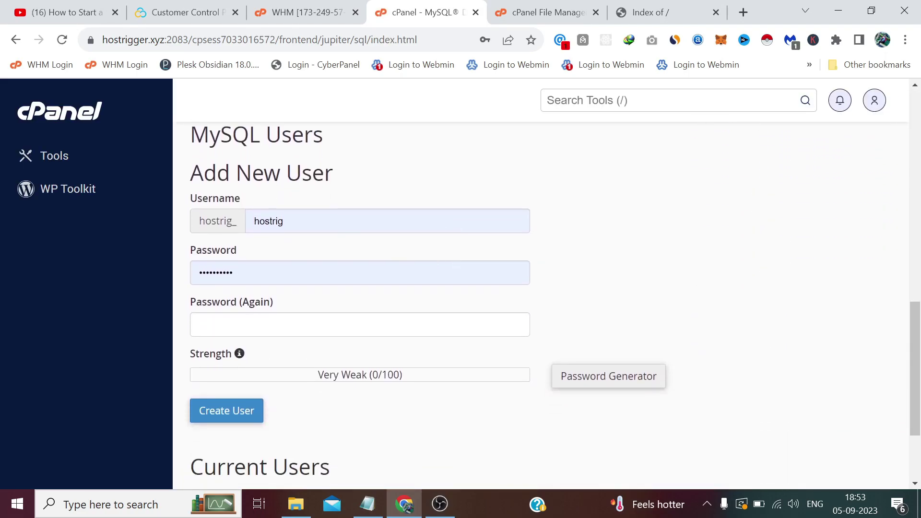
click(238, 223)
text(w)
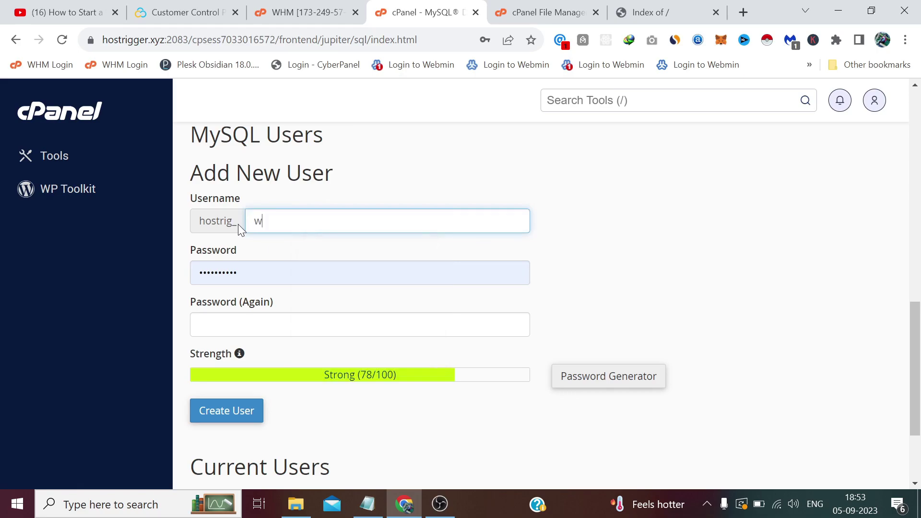
text(hmcs)
key(ctrl+a)
click(332, 206)
click(218, 272)
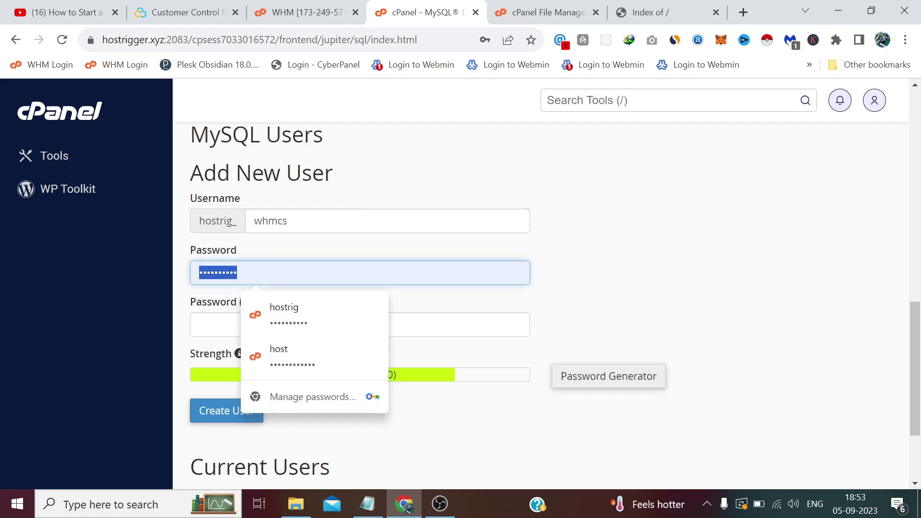
key(BackSpace)
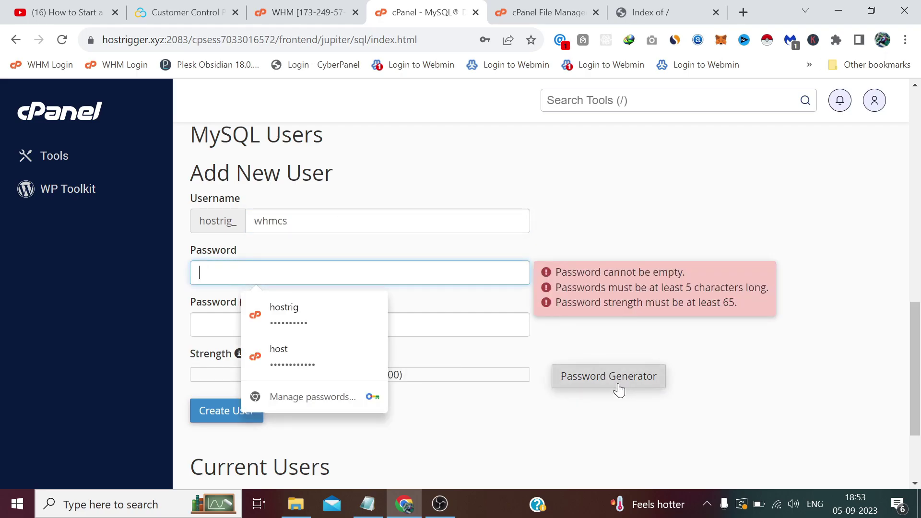
Generate a very strong password, copy it, and fill it into both password fields.
click(615, 378)
drag(461, 237, 328, 246)
right_click(362, 237)
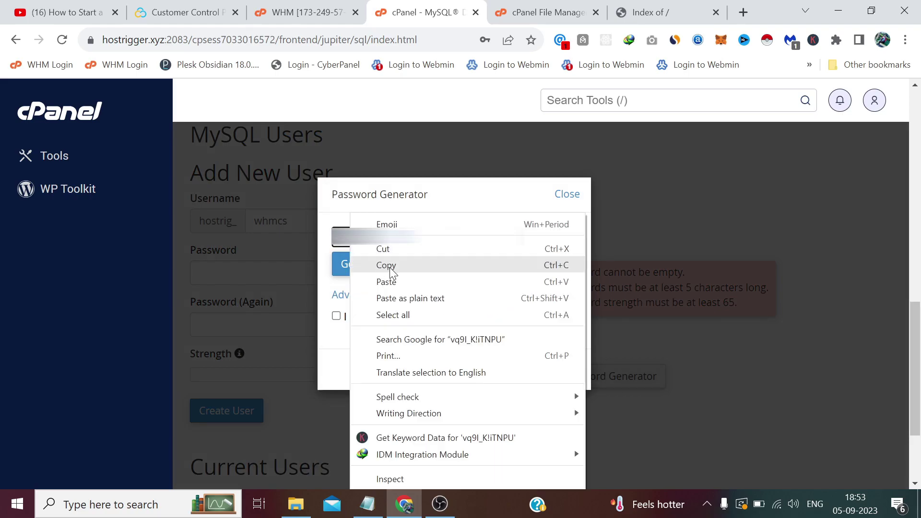
click(384, 264)
click(386, 319)
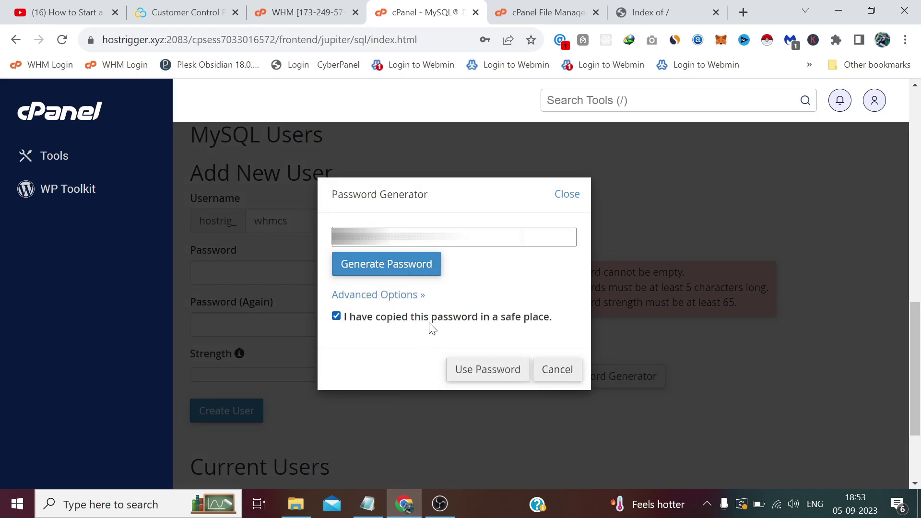
click(477, 369)
Paste the generated password into Notepad and create the hostrig_whmcs MySQL user.
click(368, 504)
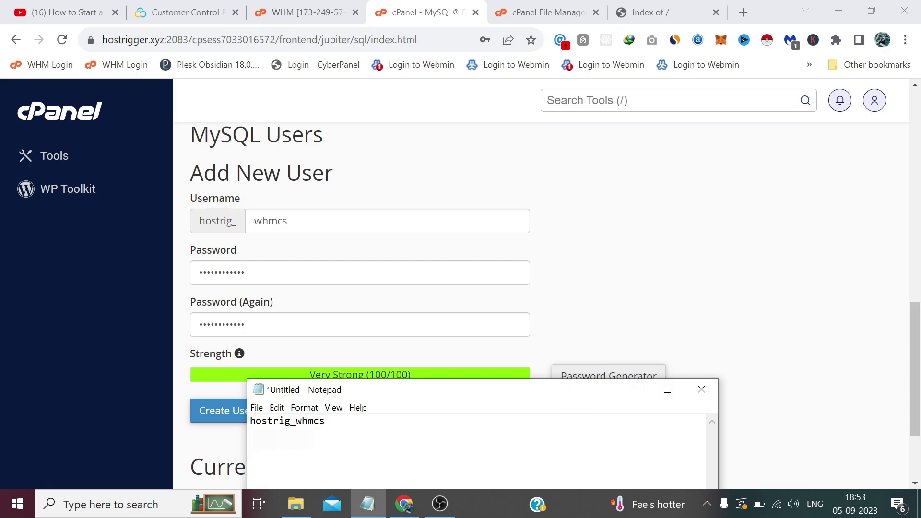
right_click(300, 433)
click(323, 305)
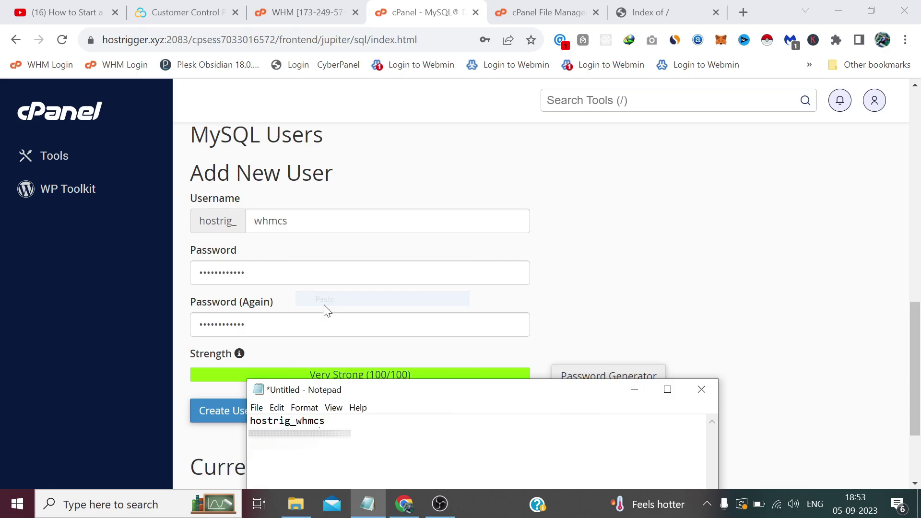
click(634, 389)
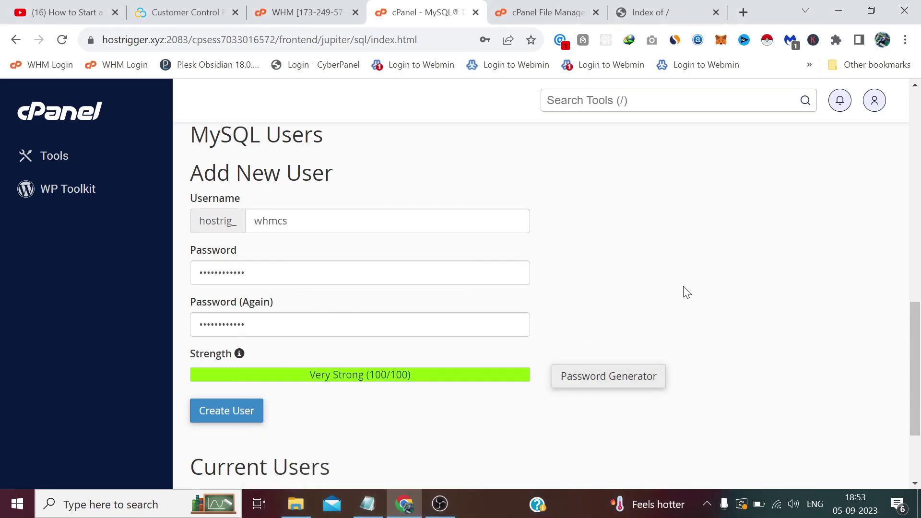
scroll(452, 299, down, 3)
click(253, 288)
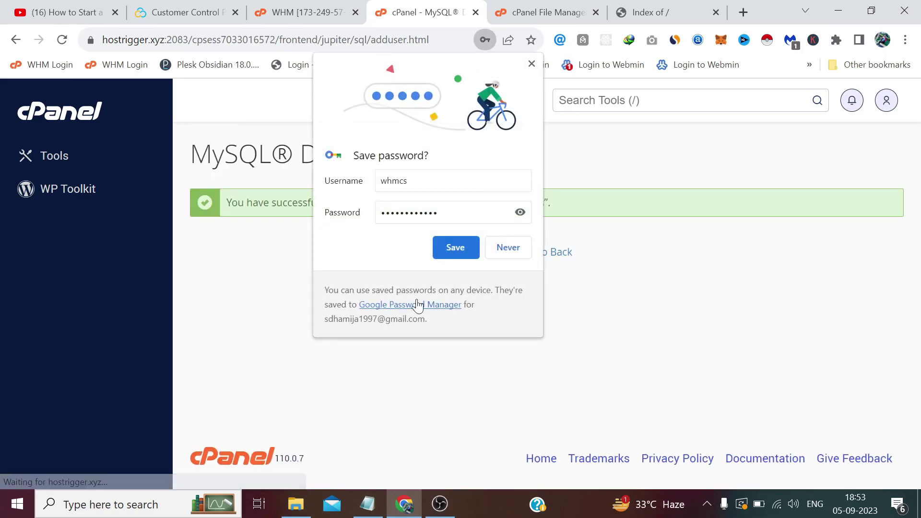
Add user hostrig_whmcs to database hostrig_whmcs with ALL PRIVILEGES.
click(531, 63)
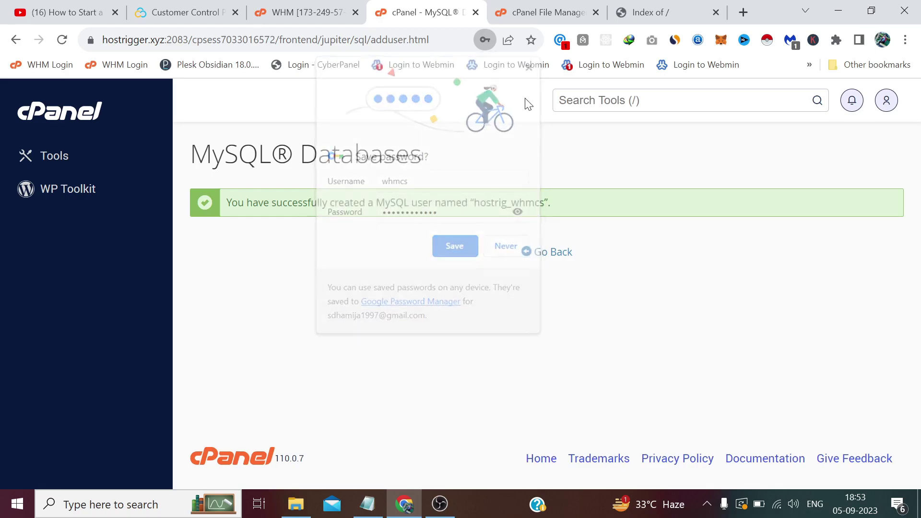
click(547, 263)
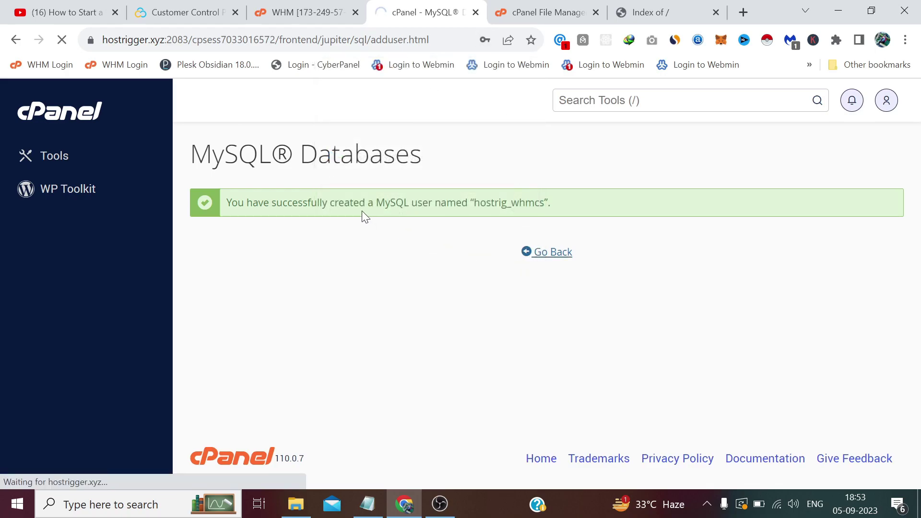
scroll(268, 245, down, 20)
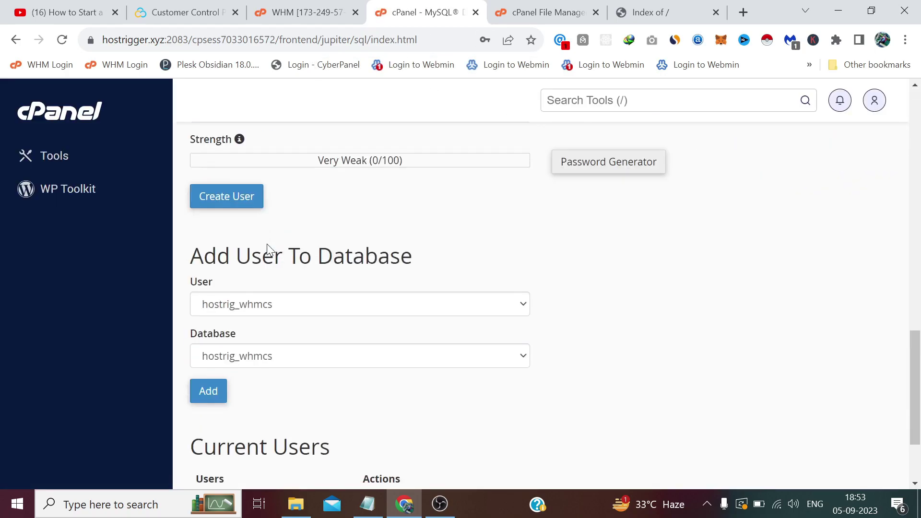
scroll(267, 245, down, 2)
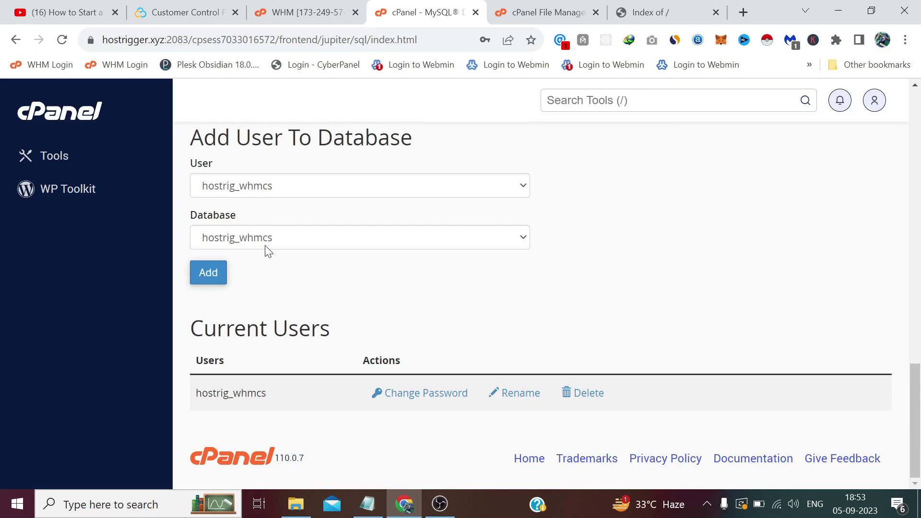
click(208, 273)
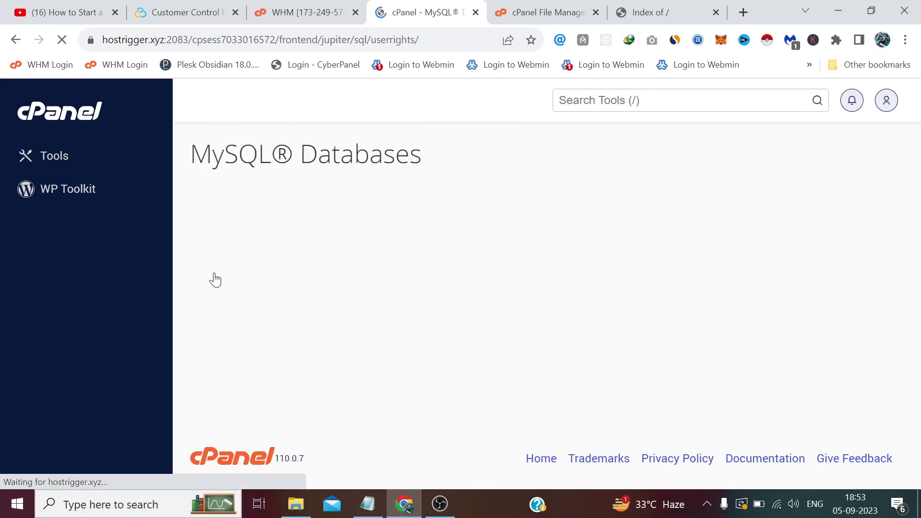
click(226, 281)
scroll(228, 283, down, 5)
scroll(228, 283, down, 2)
click(250, 366)
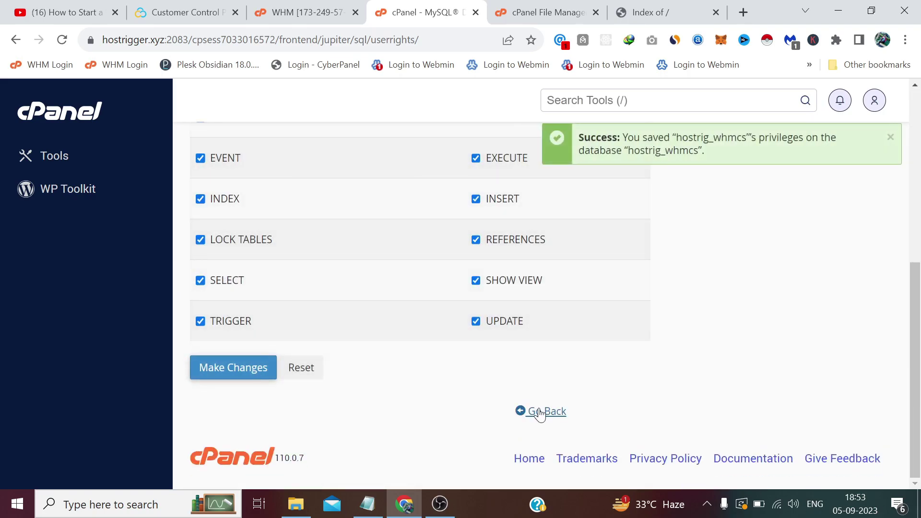
click(540, 411)
click(667, 12)
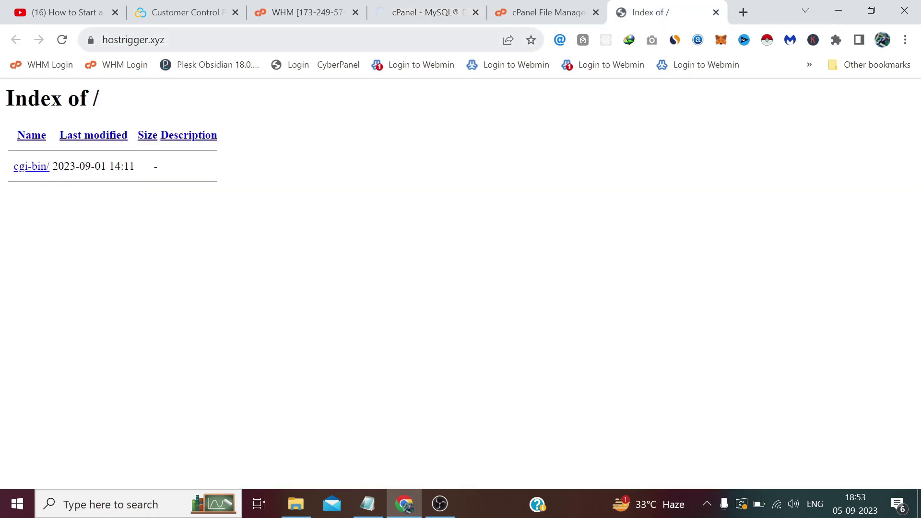
Reload hostrigger.xyz and read its 'ionCube PHP Loader needs to be installed' error.
click(399, 39)
key(Return)
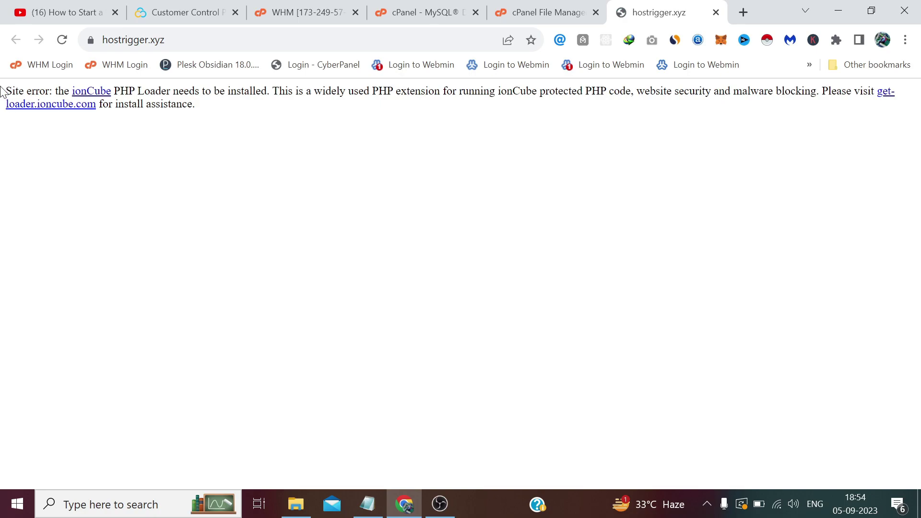
drag(5, 90, 211, 91)
click(264, 142)
drag(267, 91, 155, 91)
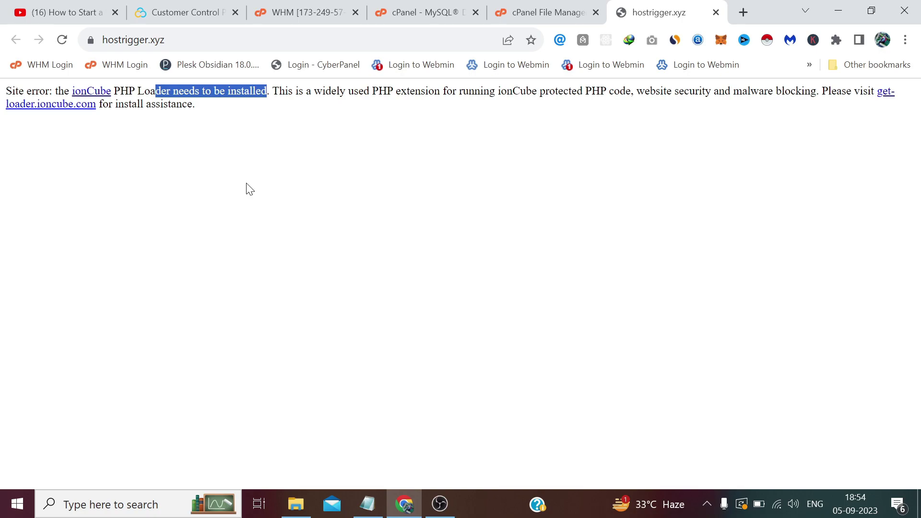
click(244, 149)
drag(267, 91, 223, 83)
click(246, 123)
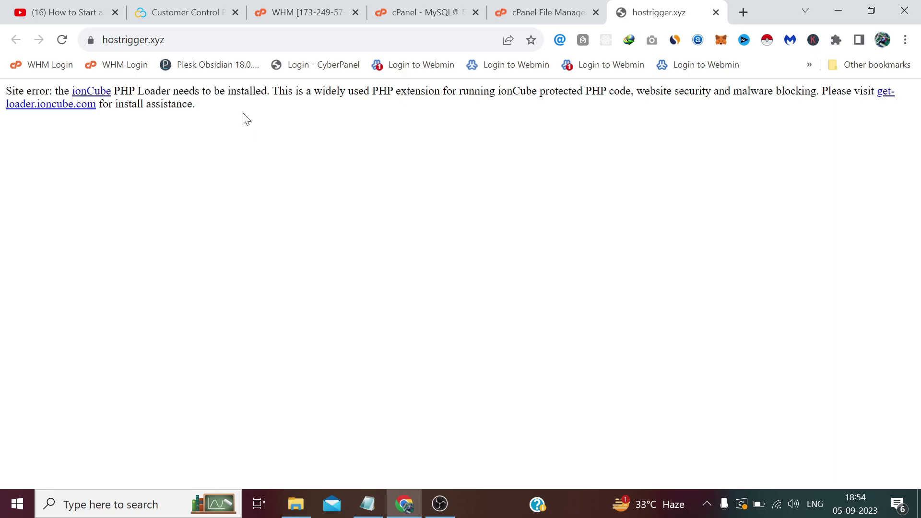
click(291, 10)
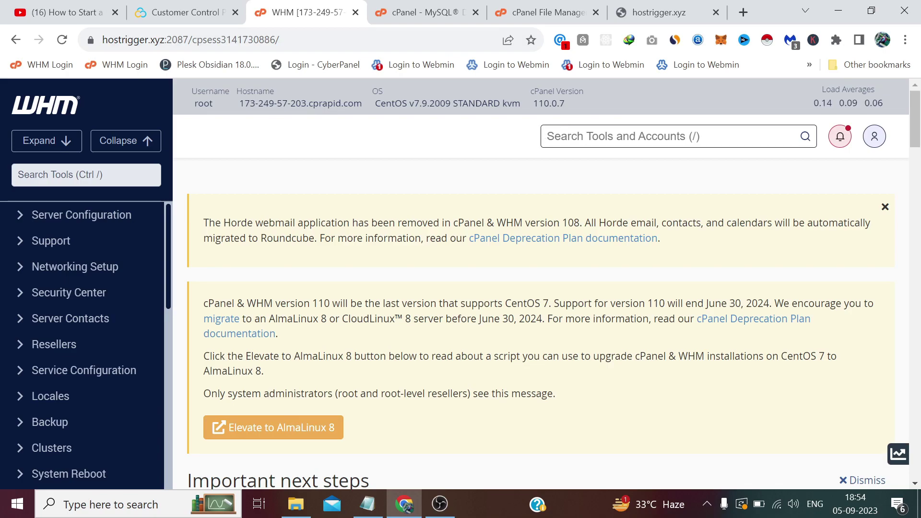
Search WHM tools for 'easy' and open EasyApache 4.
key(slash)
text(easy)
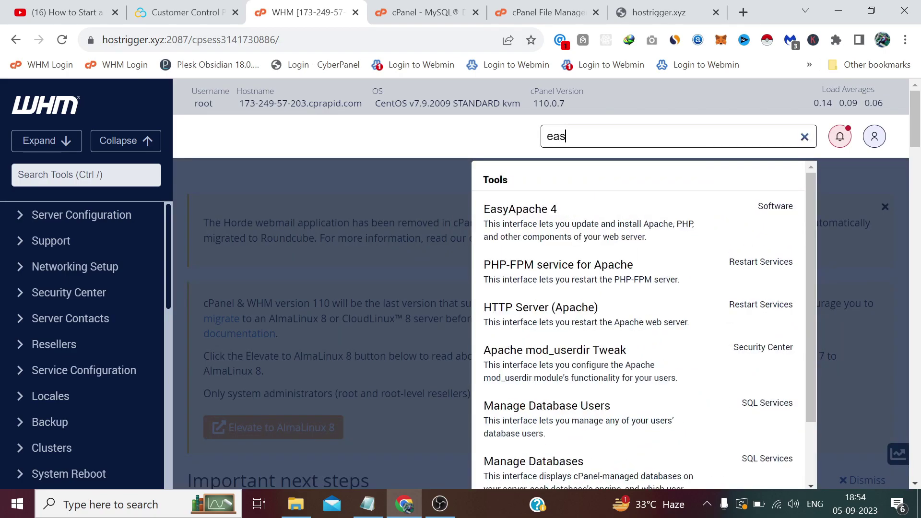
click(605, 234)
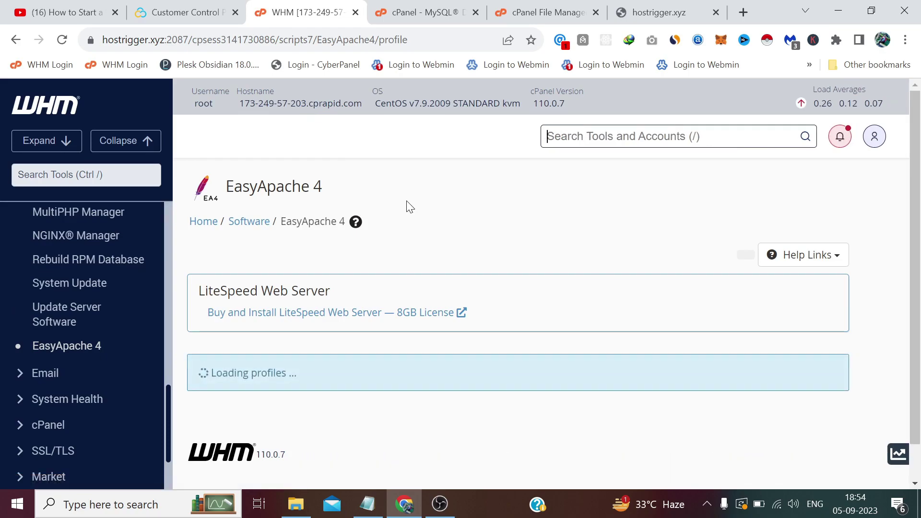
Customize the installed packages and add PHP 7.4 with its extensions.
scroll(409, 206, down, 2)
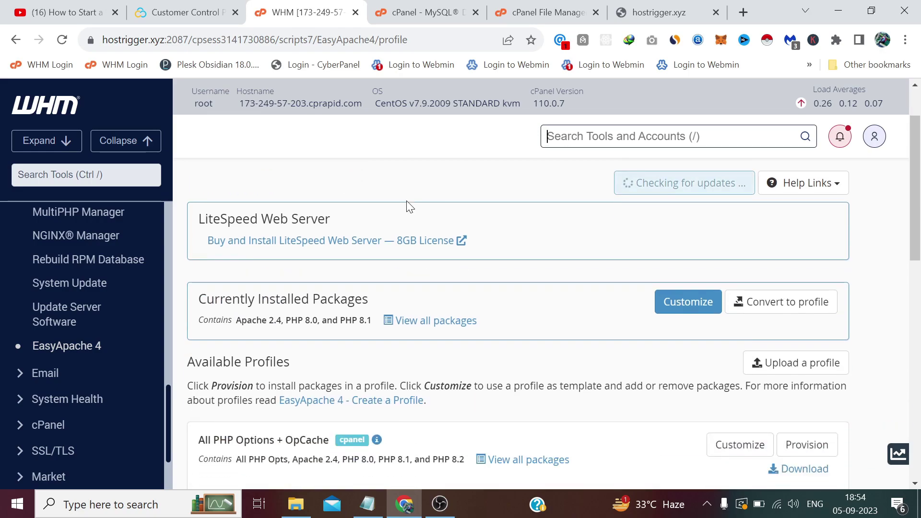
click(681, 307)
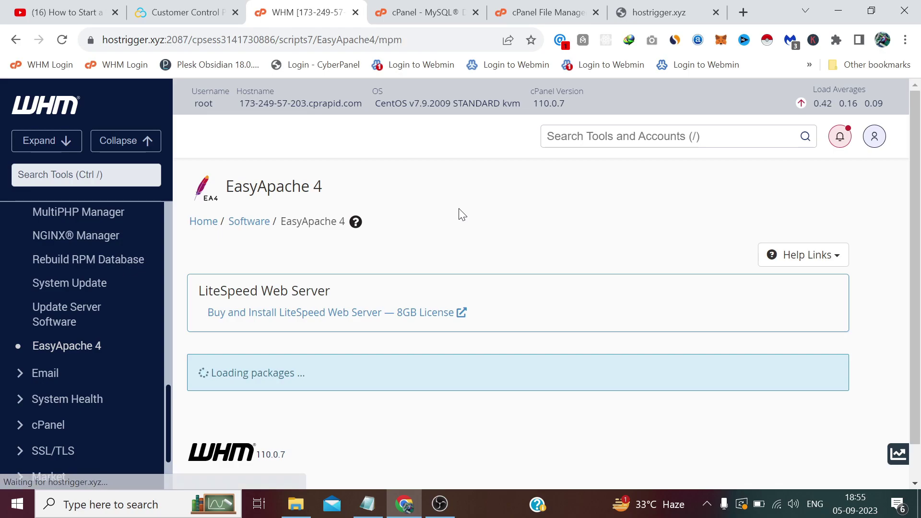
scroll(460, 214, down, 1)
scroll(461, 215, down, 2)
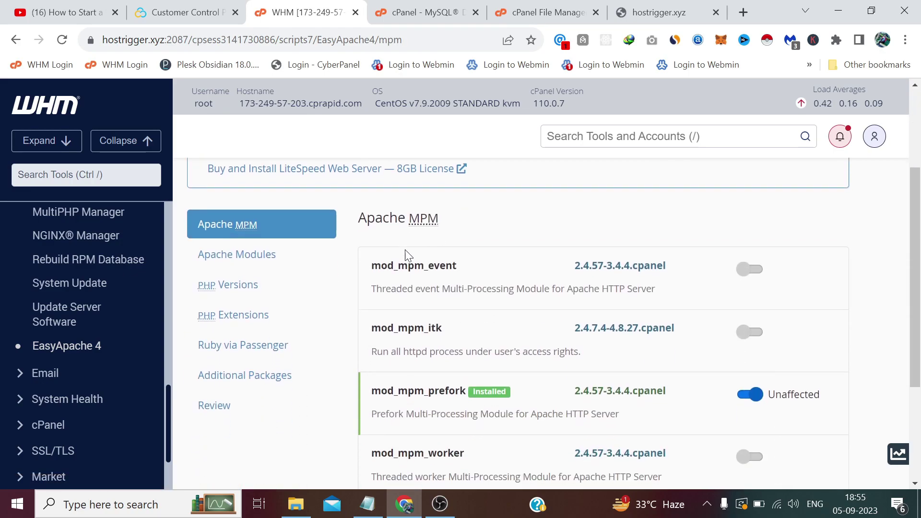
click(277, 287)
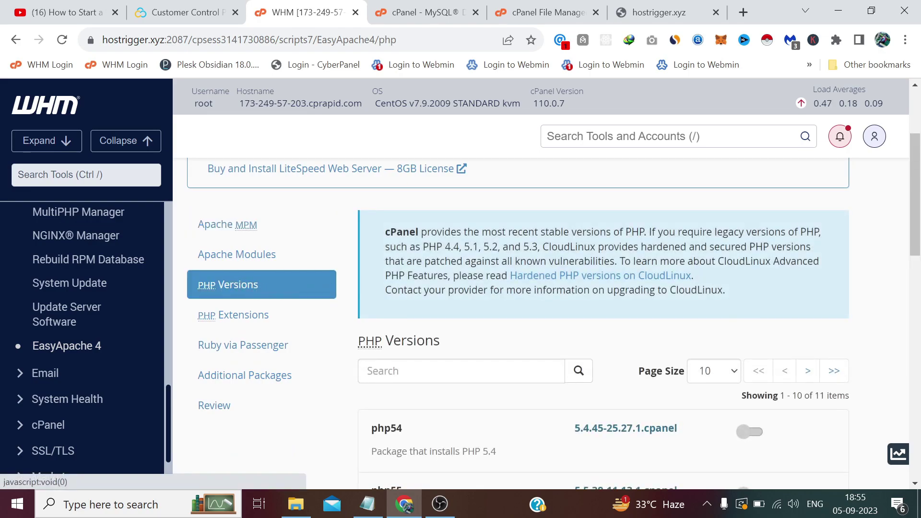
scroll(506, 293, down, 9)
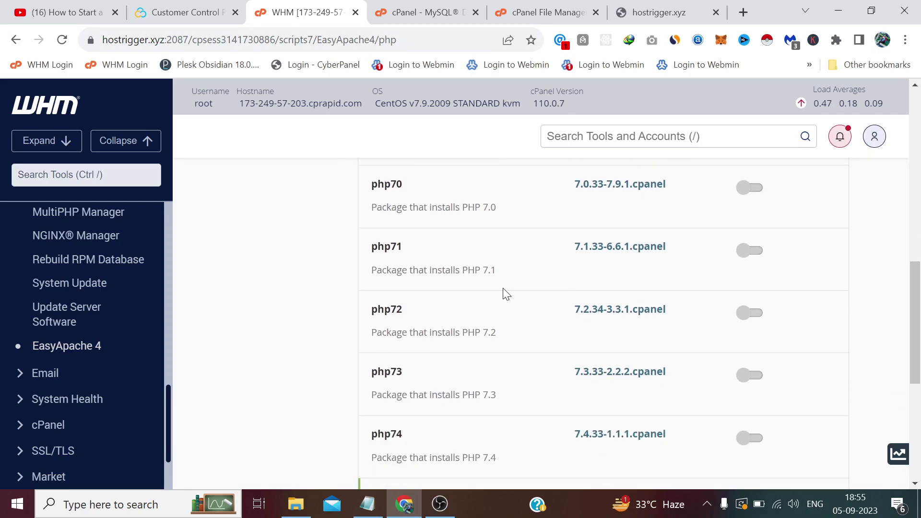
scroll(507, 293, down, 1)
click(755, 369)
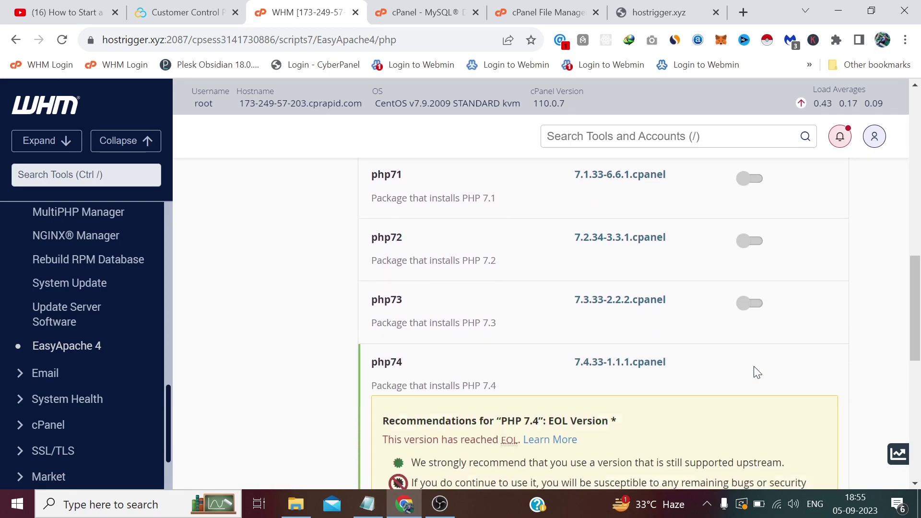
scroll(734, 358, down, 4)
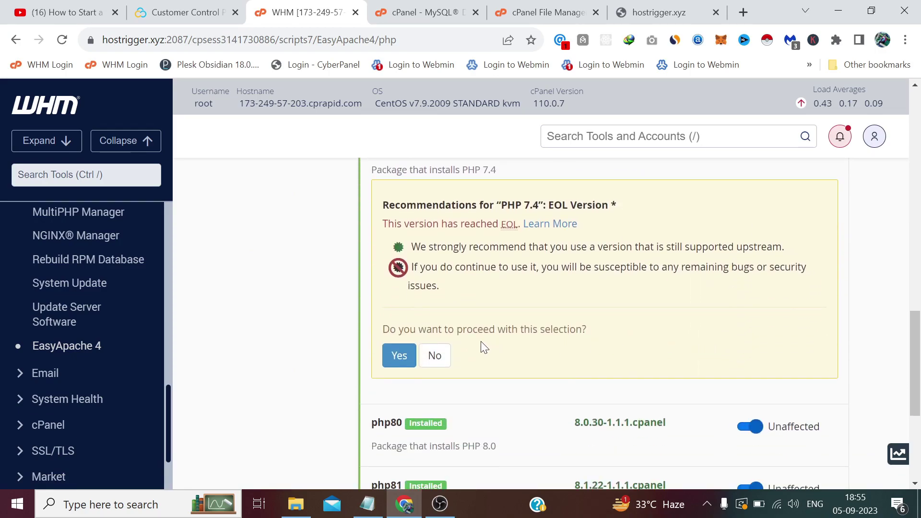
click(400, 357)
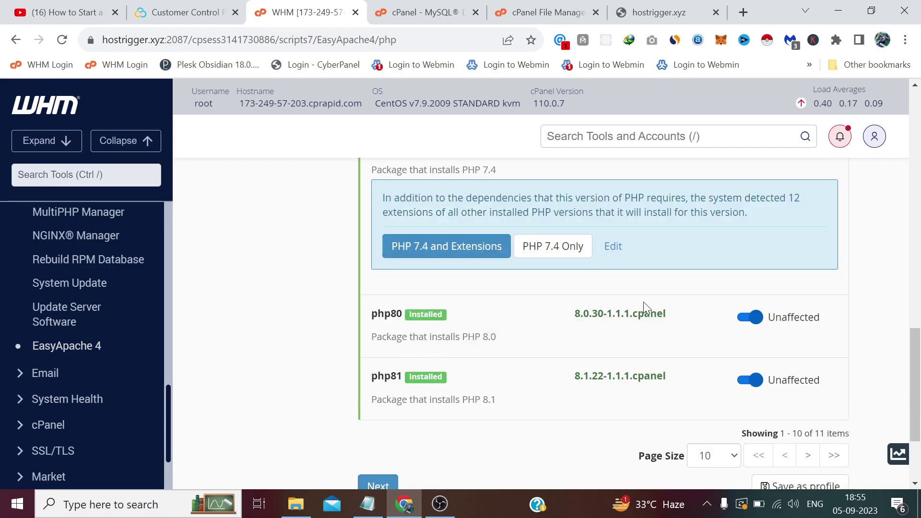
click(471, 253)
Mark PHP 8.0 and PHP 8.1 for removal and continue to PHP Extensions.
scroll(698, 250, up, 3)
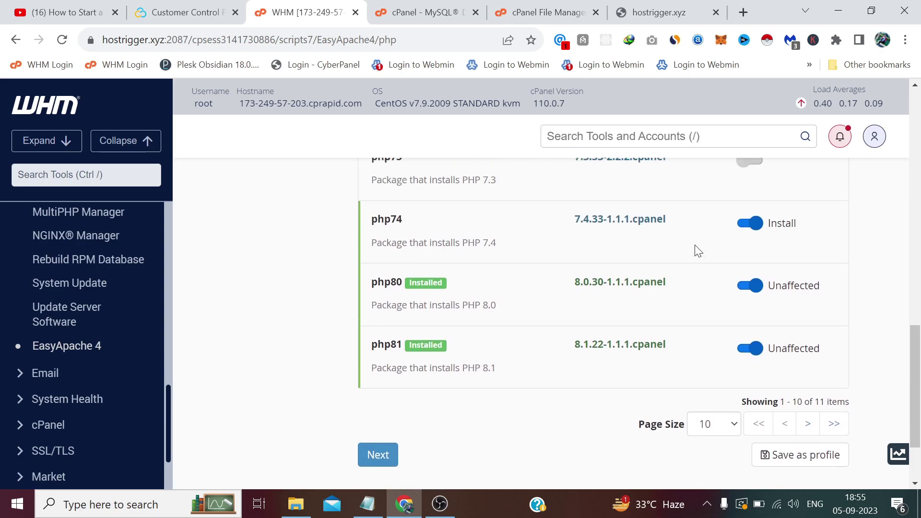
scroll(732, 292, down, 2)
click(750, 288)
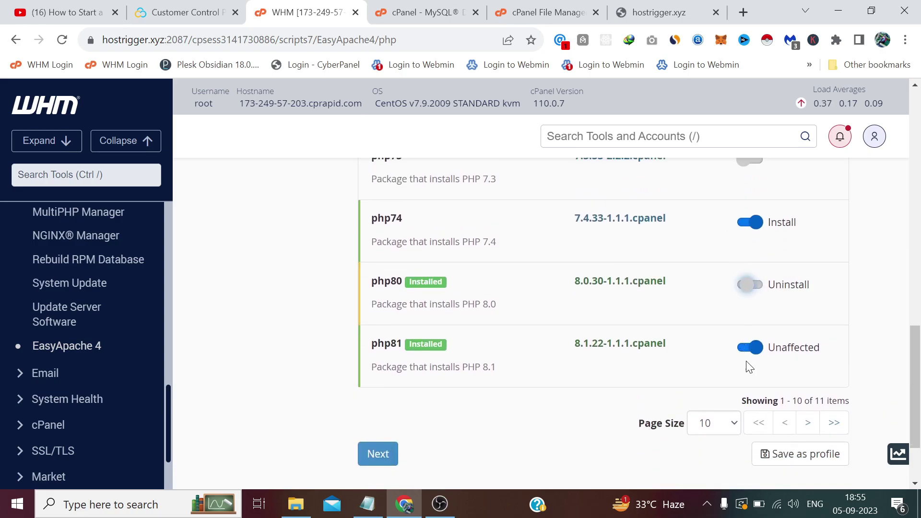
click(748, 346)
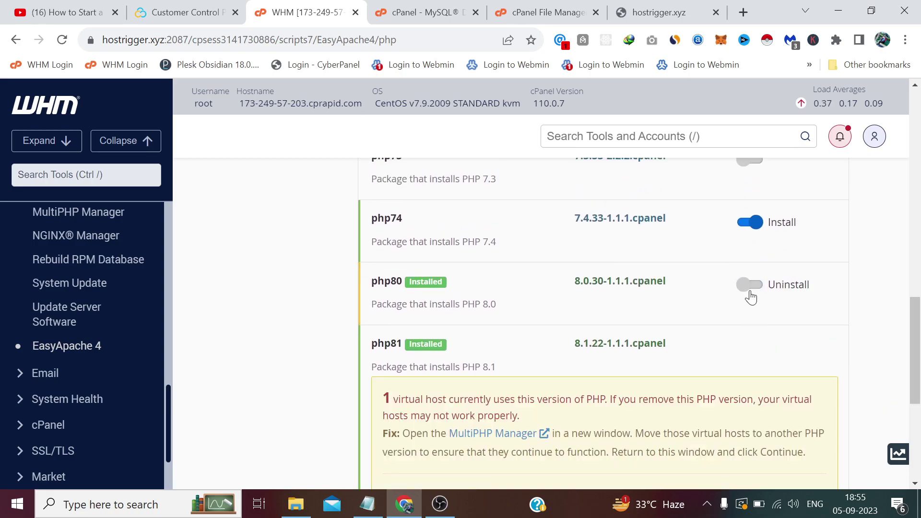
scroll(609, 319, down, 2)
click(414, 451)
scroll(682, 251, up, 3)
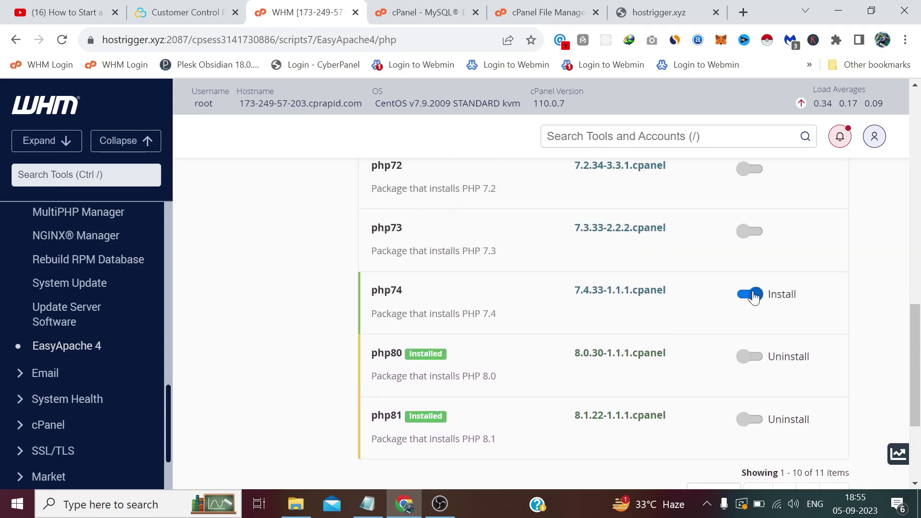
scroll(405, 306, down, 2)
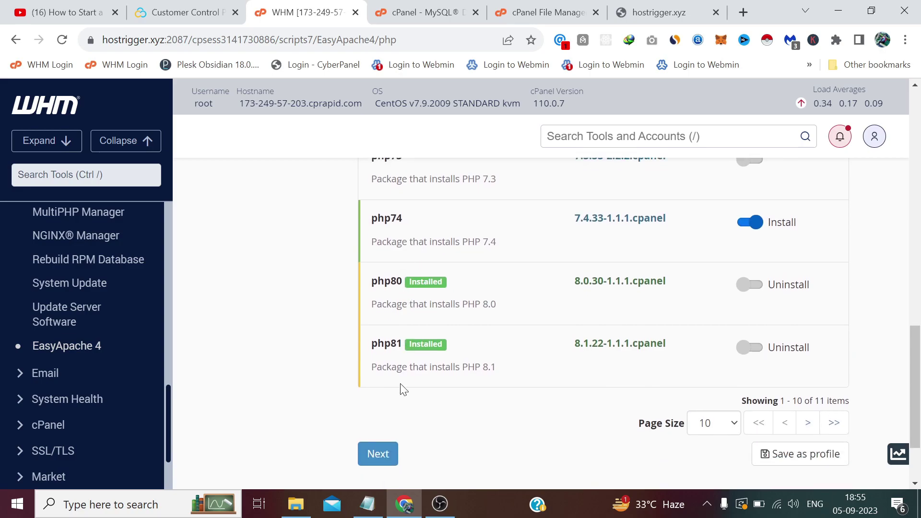
click(379, 455)
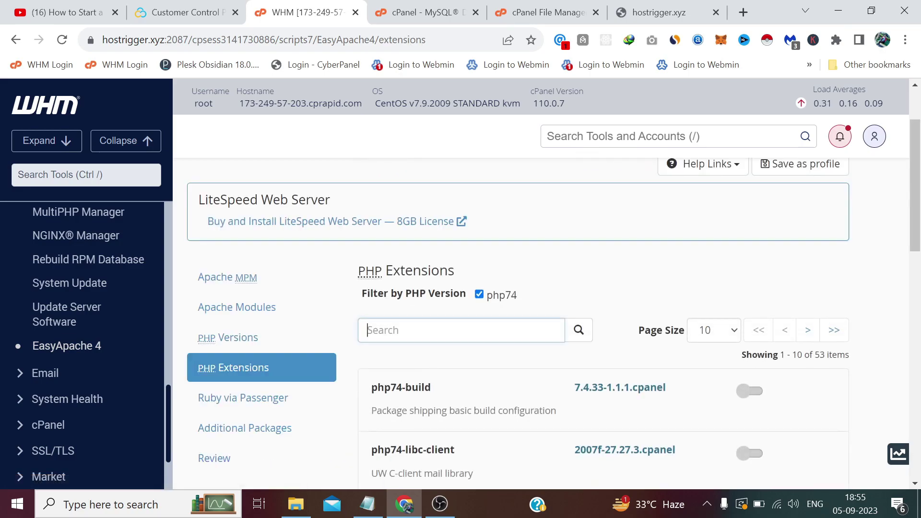
Search extensions for 'ioncube' and enable php74-php-ioncube10.
scroll(452, 330, up, 2)
text(ion)
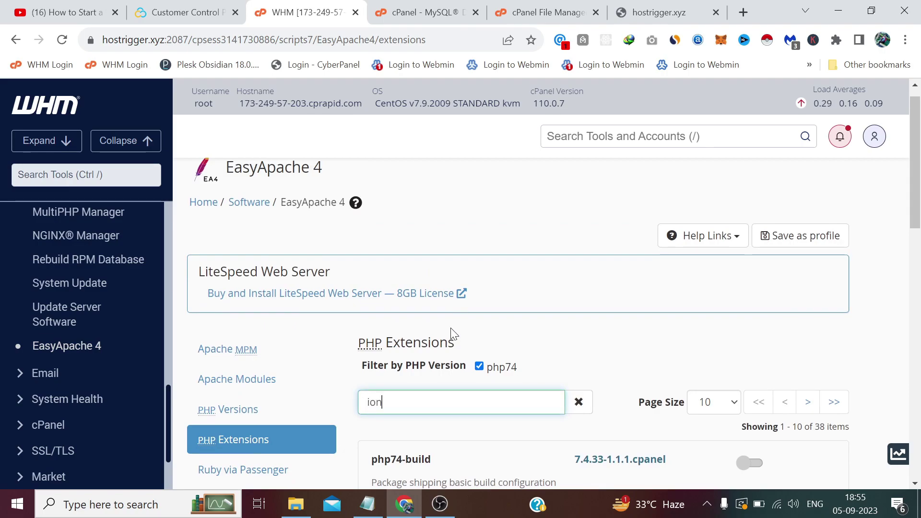
scroll(451, 331, down, 3)
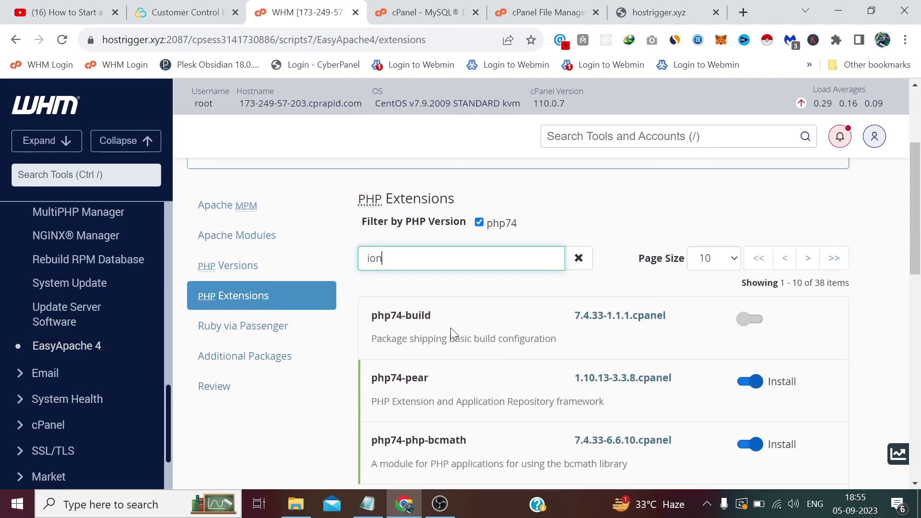
text(cube)
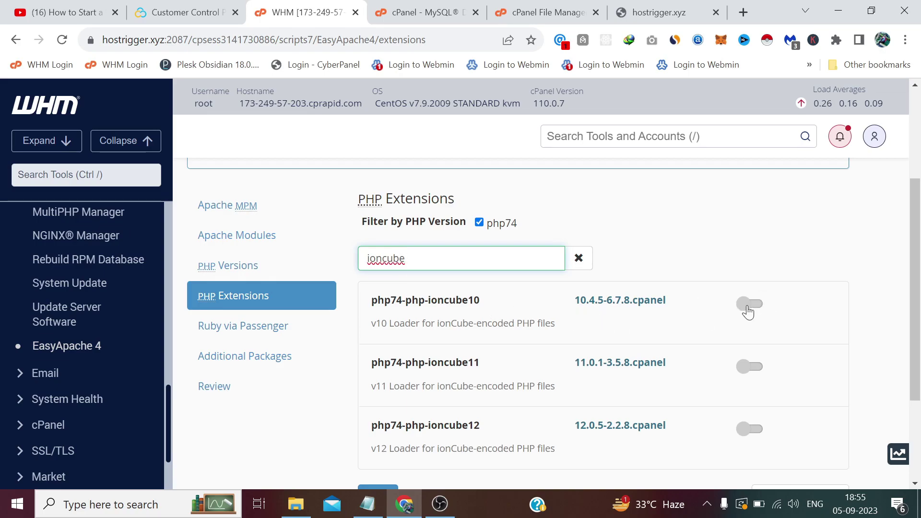
click(749, 303)
Skip past Ruby via Passenger and Additional Packages to the Review step.
scroll(562, 304, down, 3)
click(378, 355)
scroll(409, 307, down, 8)
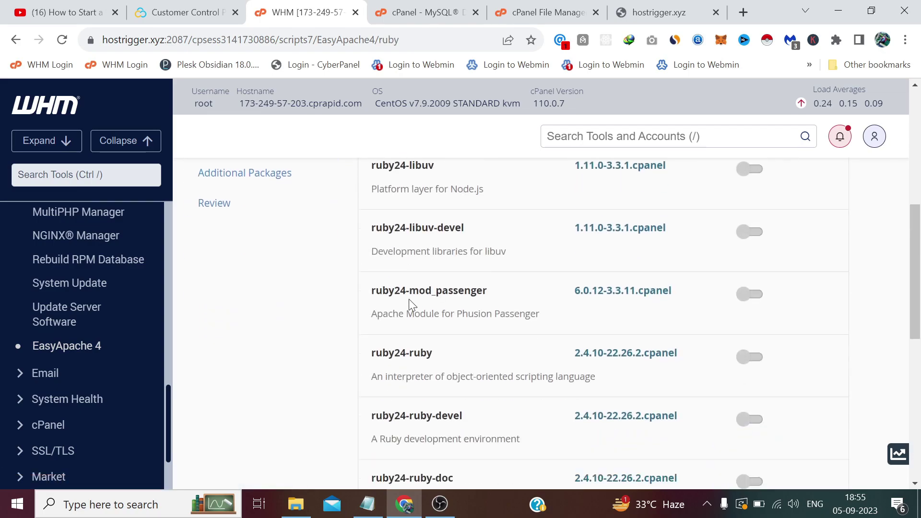
click(384, 413)
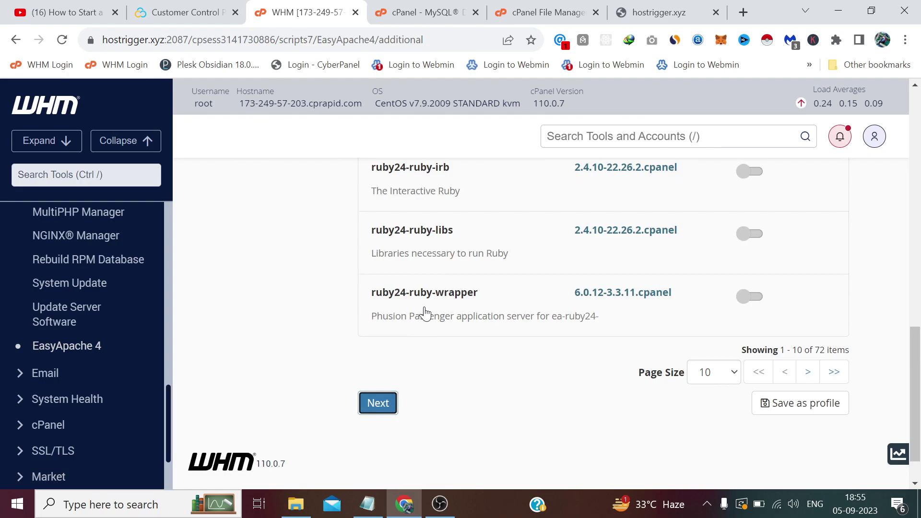
scroll(417, 374, down, 5)
scroll(416, 375, down, 4)
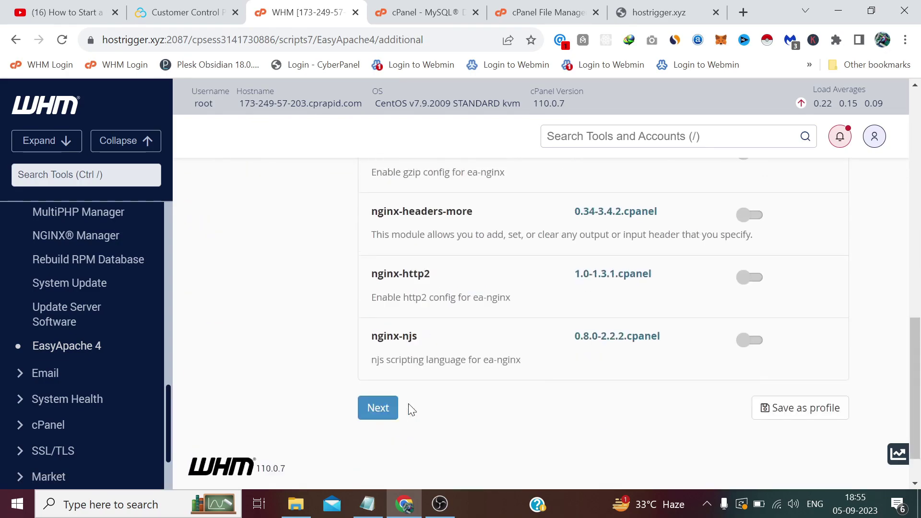
click(379, 355)
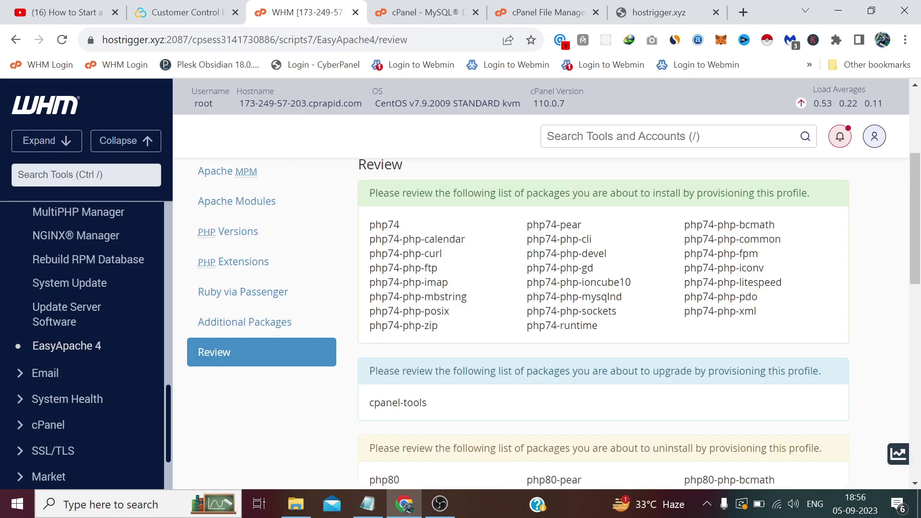
Look over the php74 installs, cpanel-tools upgrade and php80 removals, then Provision.
scroll(408, 322, down, 15)
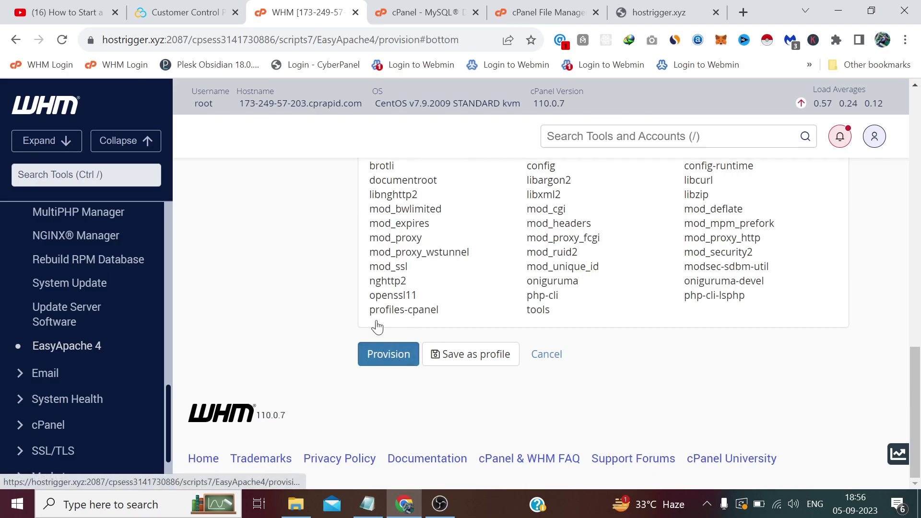
click(392, 359)
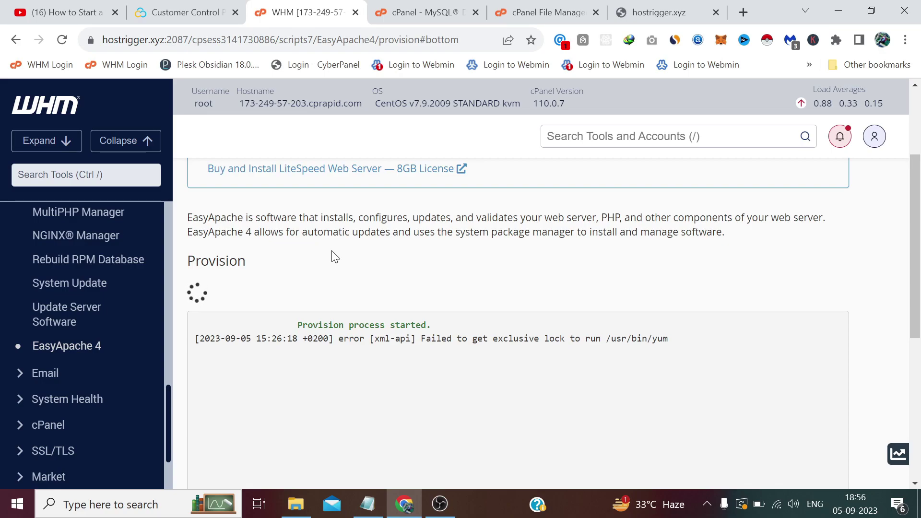
Wait for 'Provision process finished' and return to EasyApache 4 showing Apache 2.4 and PHP 7.4.
scroll(334, 257, down, 5)
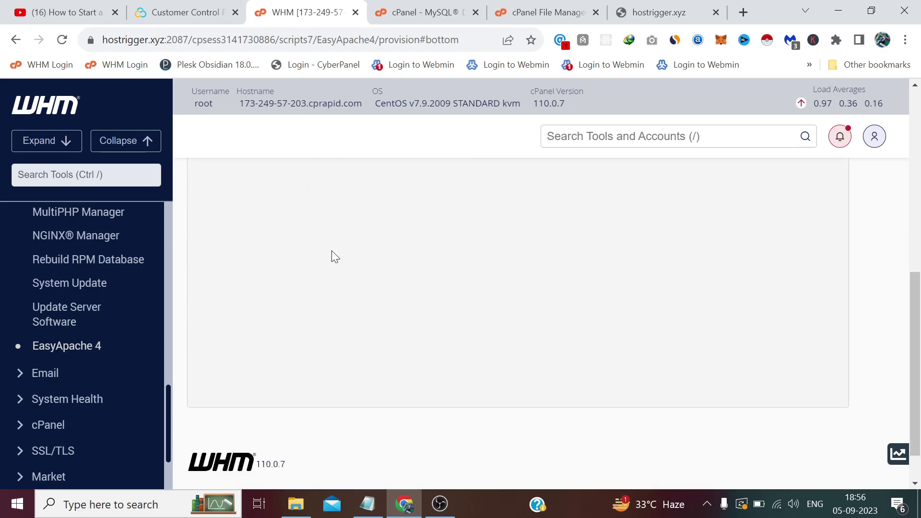
scroll(335, 256, up, 5)
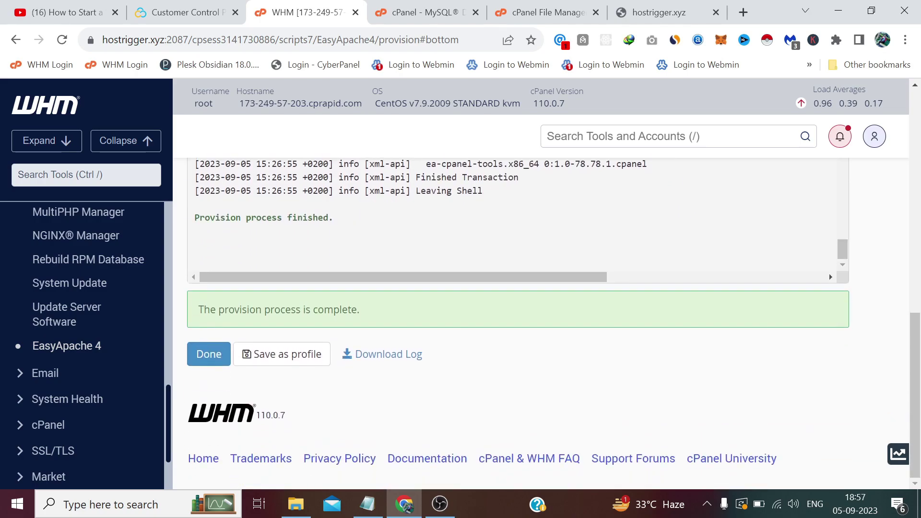
click(205, 359)
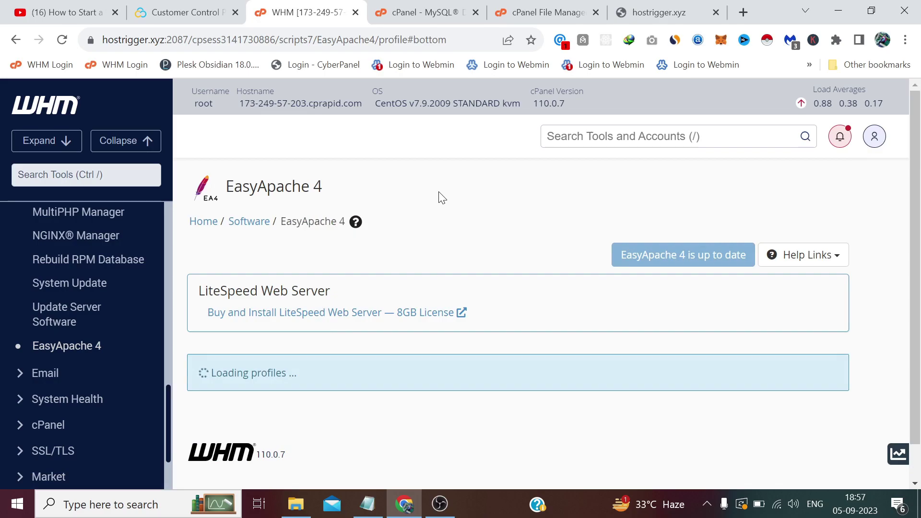
Reload the hostrigger.xyz site, begin the WHMCS installation and accept the licence agreement.
click(651, 7)
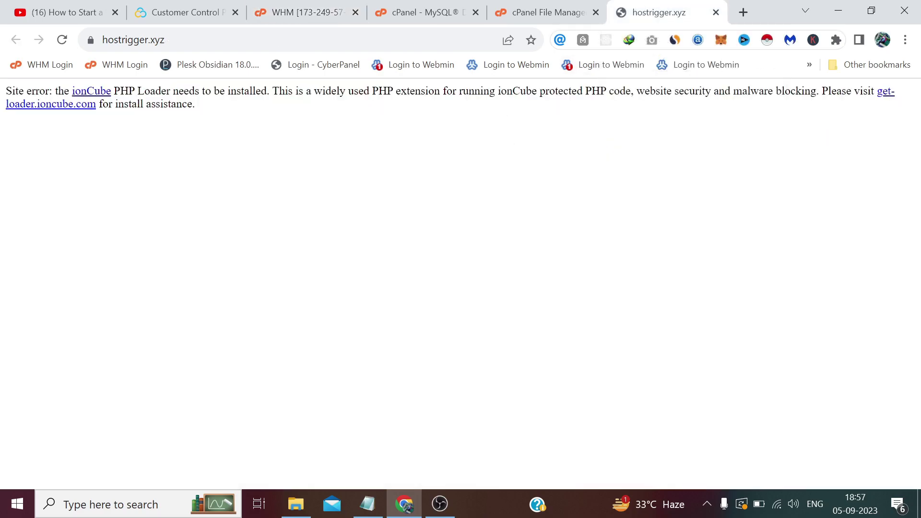
key(F5)
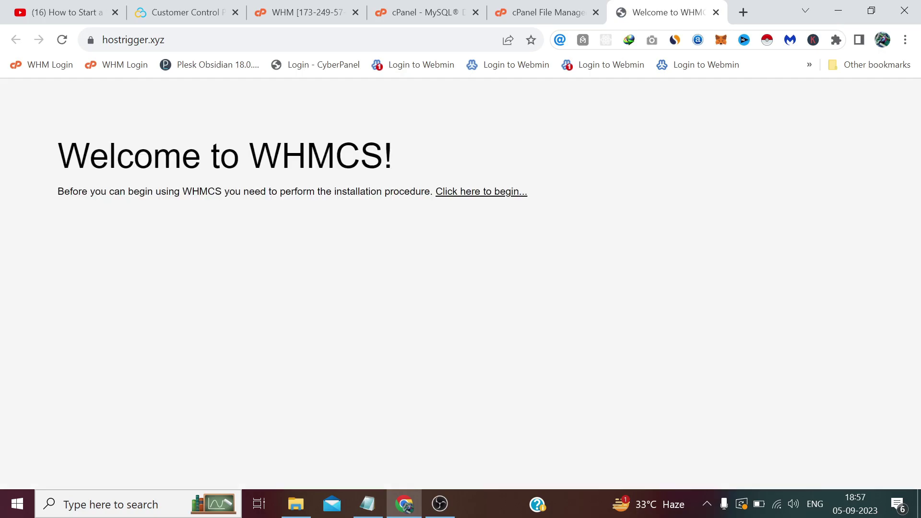
click(485, 193)
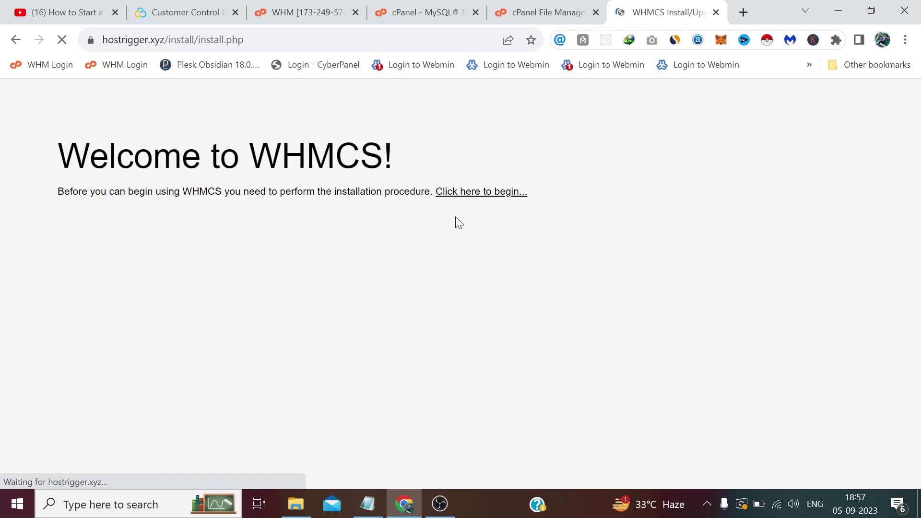
scroll(453, 214, down, 4)
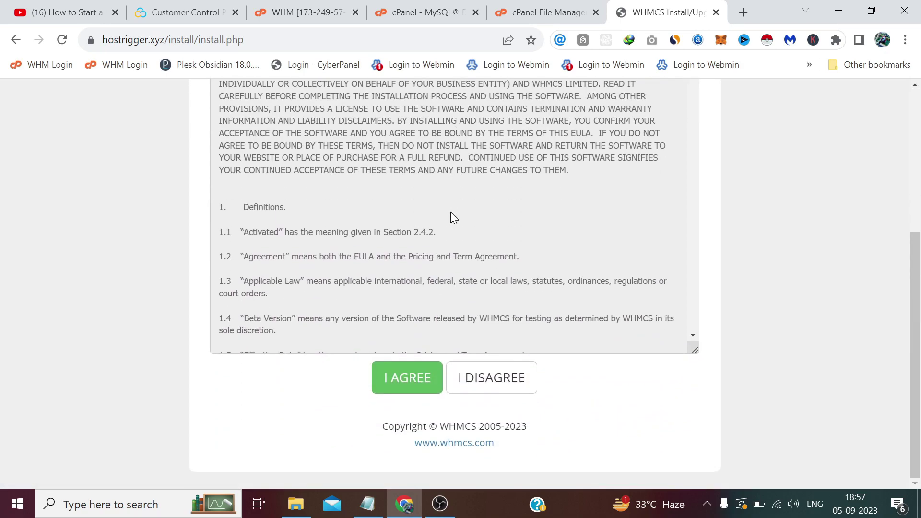
scroll(450, 211, up, 2)
scroll(386, 381, down, 2)
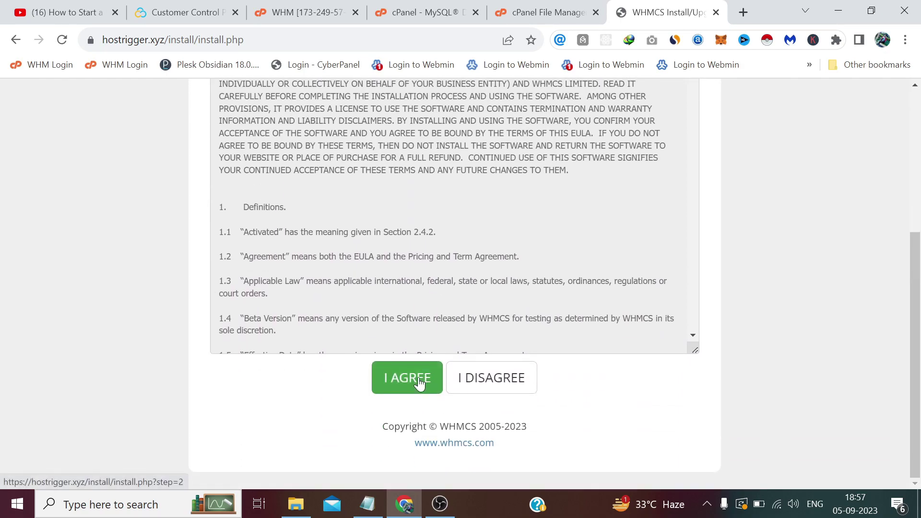
click(386, 380)
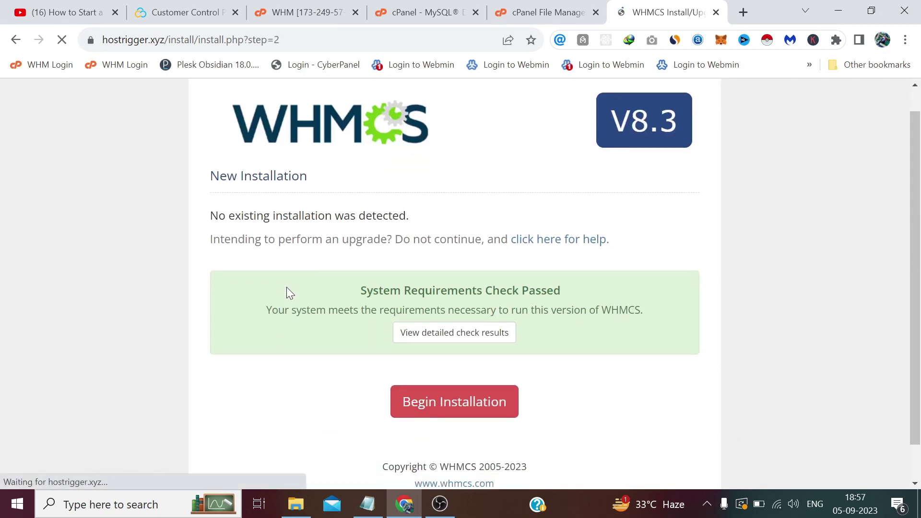
scroll(298, 298, down, 2)
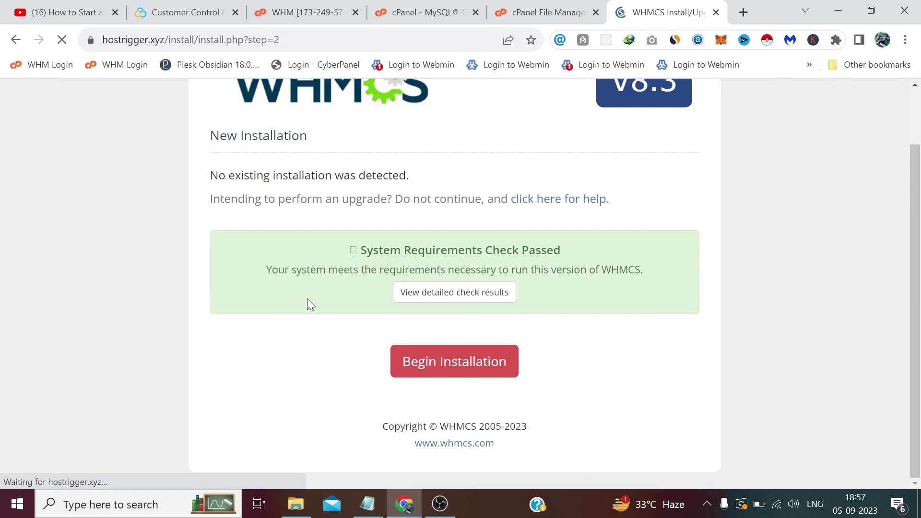
Begin the new installation, keeping database host localhost and the default port 3306.
click(433, 361)
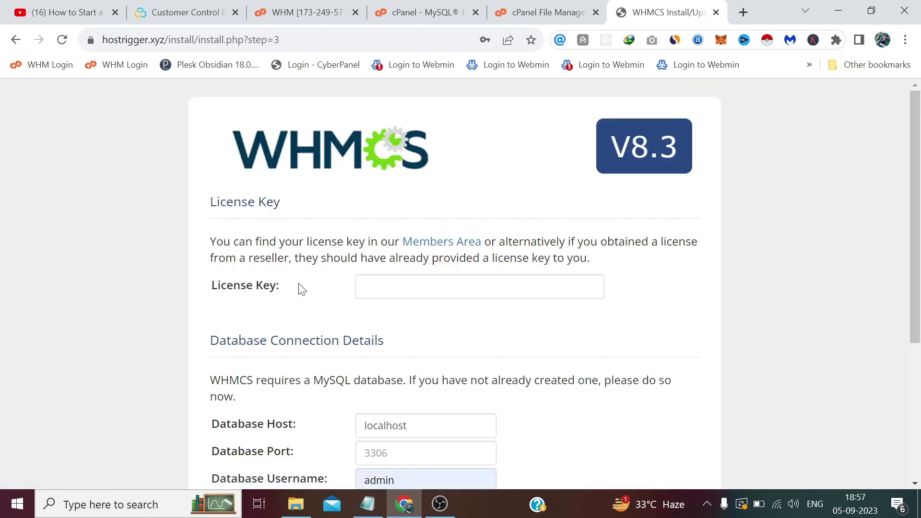
scroll(301, 286, down, 3)
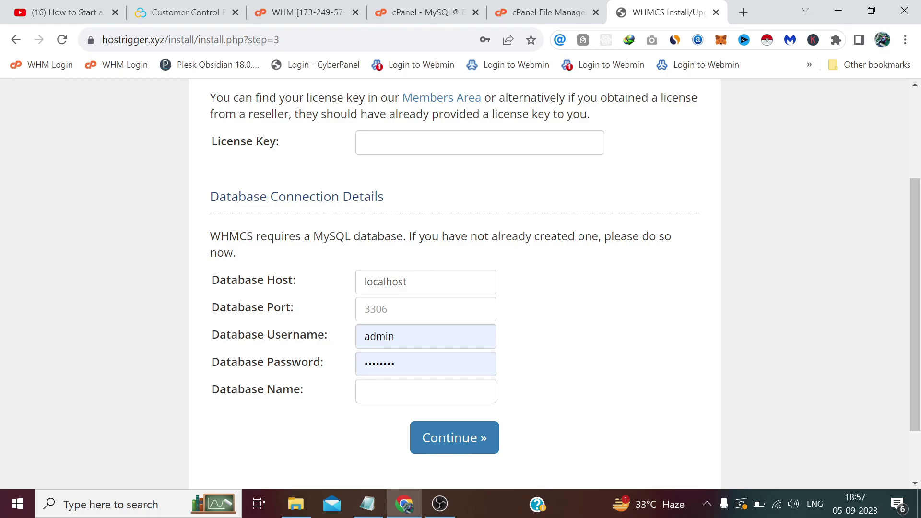
drag(407, 282, 336, 288)
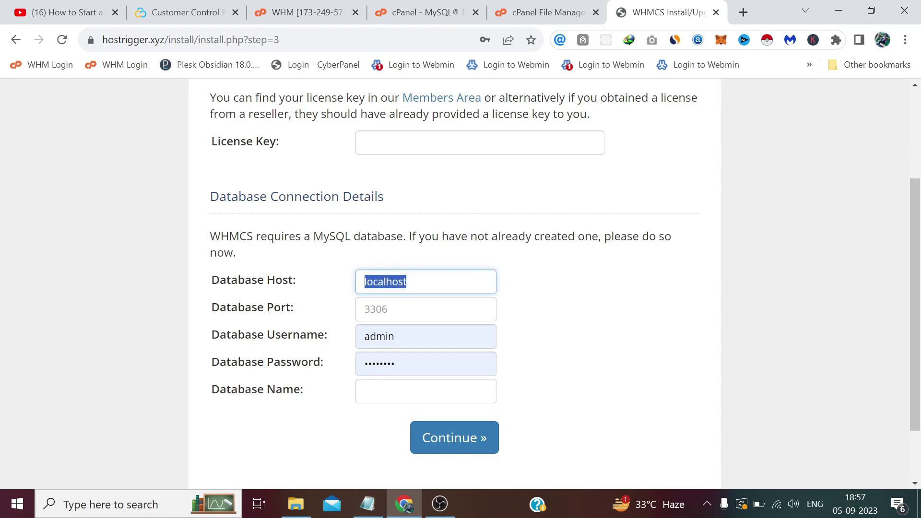
click(407, 282)
key(Tab)
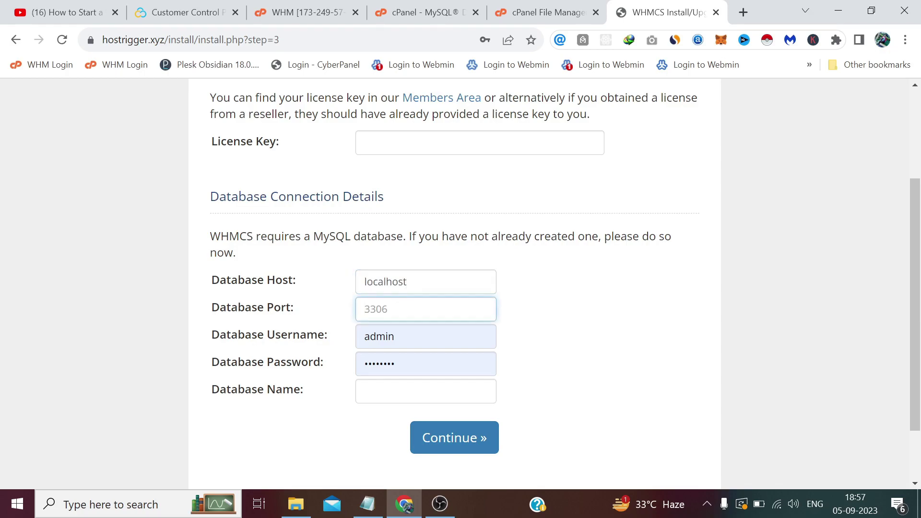
click(314, 267)
scroll(315, 266, up, 2)
scroll(315, 266, up, 1)
scroll(360, 326, down, 3)
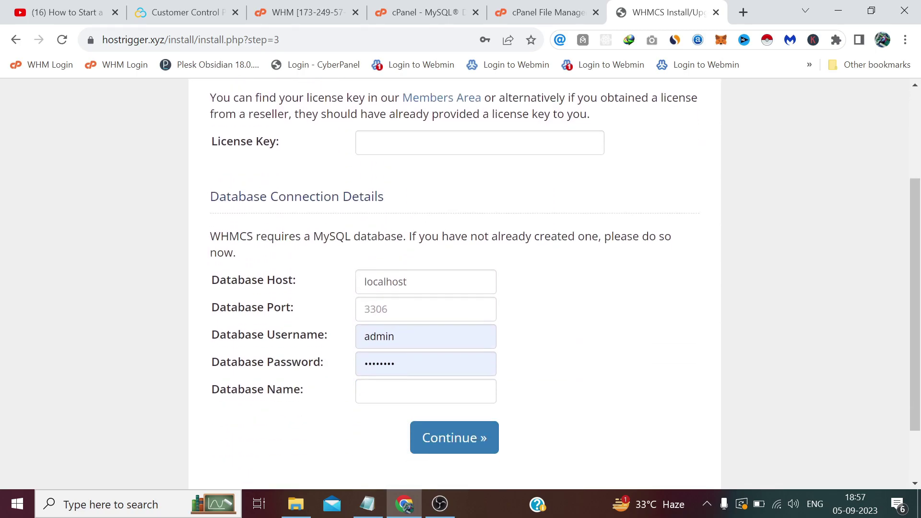
Copy hostrig_whmcs from the notes into Database Username and Database Name.
click(367, 504)
drag(326, 421, 242, 420)
right_click(257, 421)
click(292, 263)
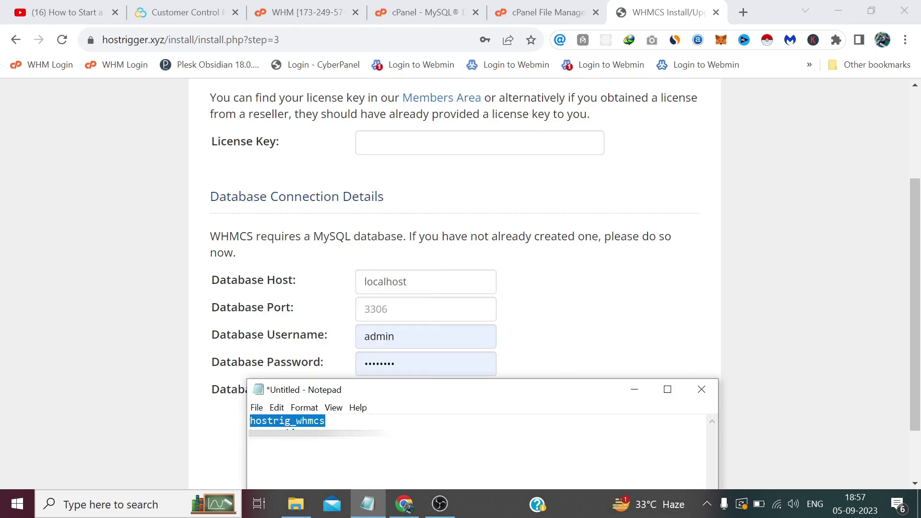
drag(396, 336, 341, 341)
key(ctrl+v)
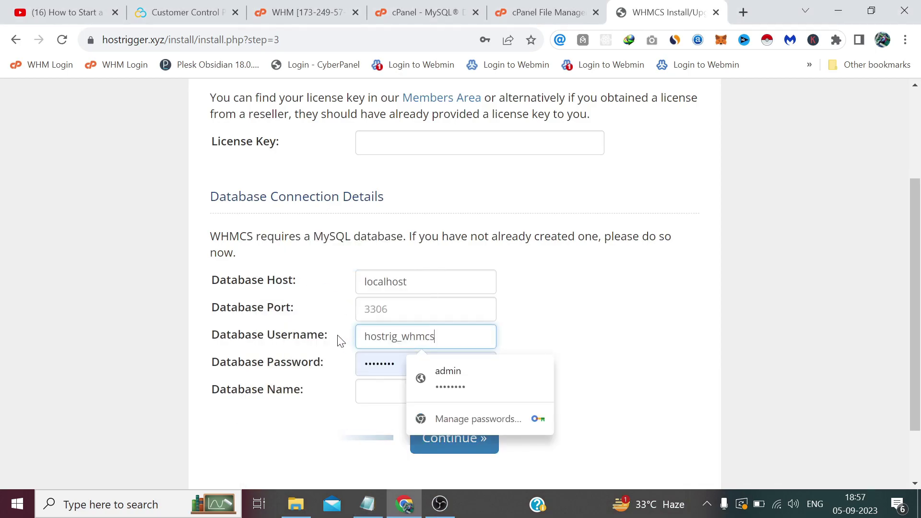
key(Tab)
key(Tab)
key(ctrl+v)
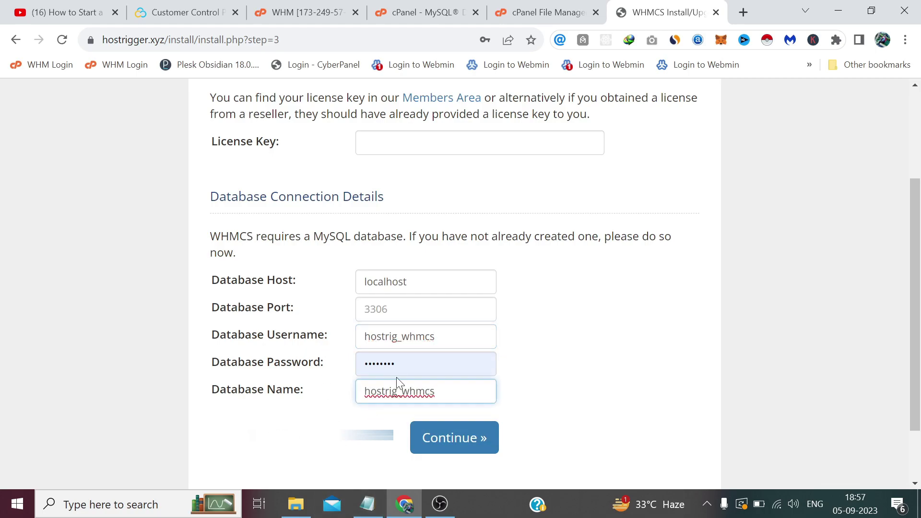
Copy the saved database password from the notes into Database Password.
click(362, 492)
drag(386, 434, 250, 434)
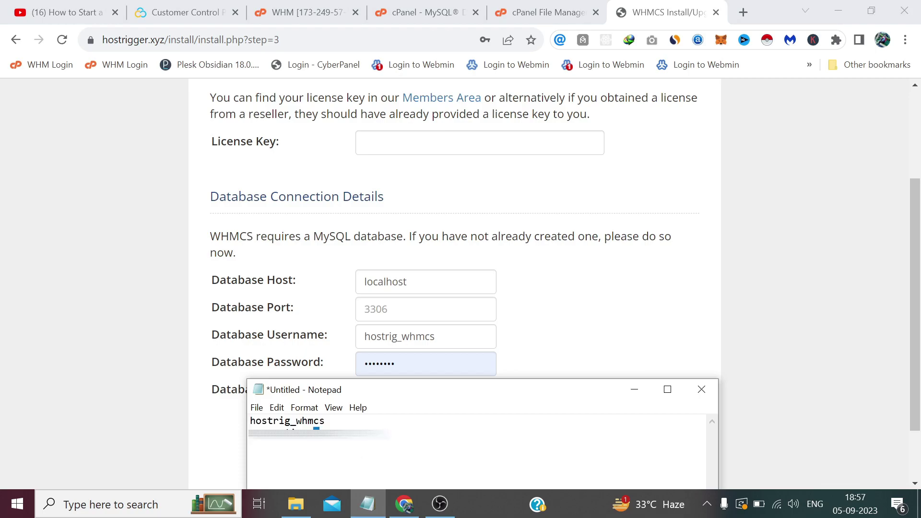
right_click(249, 435)
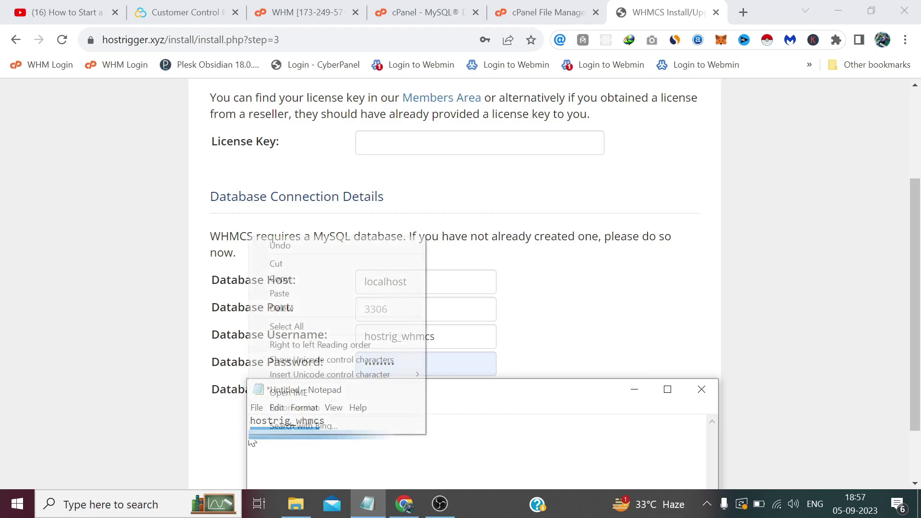
click(298, 278)
drag(396, 371, 339, 365)
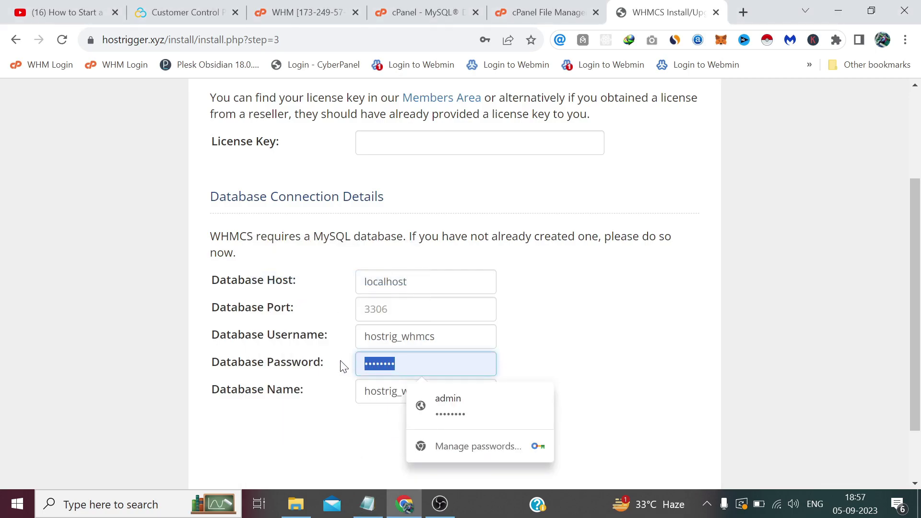
key(ctrl+v)
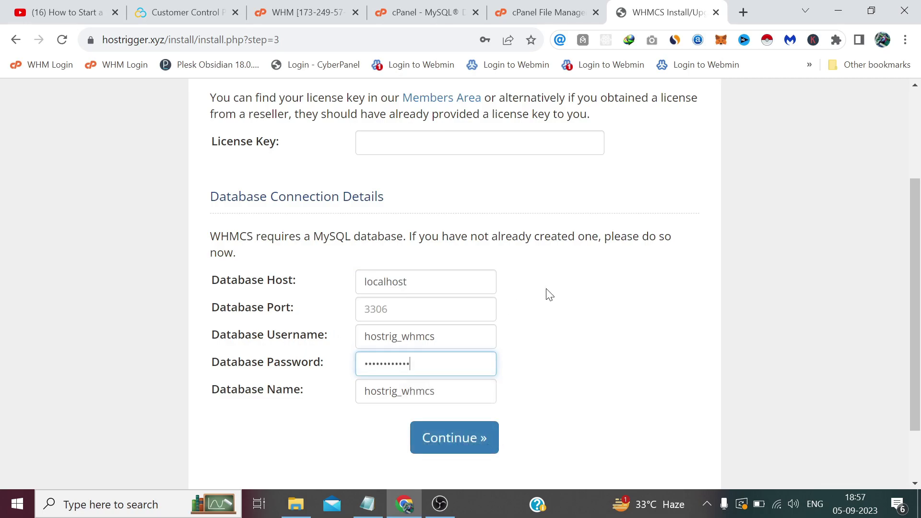
Open the WHMCS license file from its folder to get the license key.
scroll(550, 295, up, 1)
scroll(551, 295, up, 1)
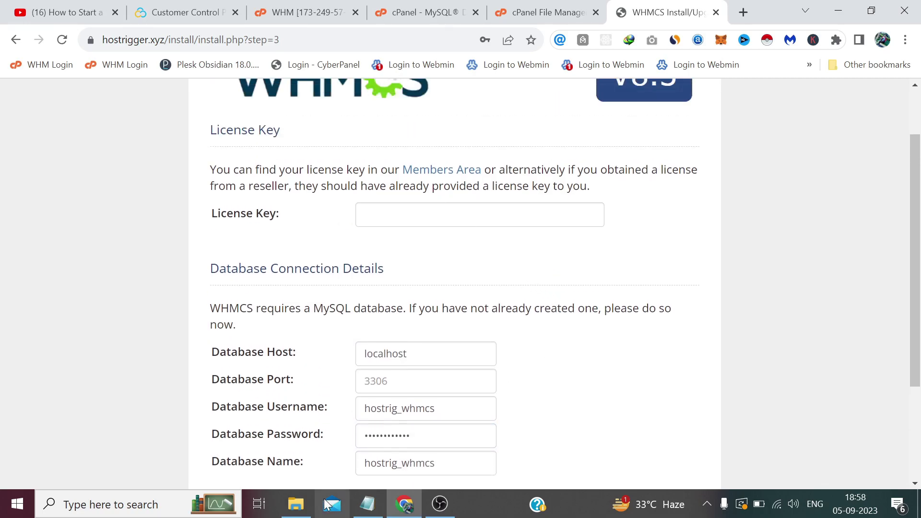
click(306, 506)
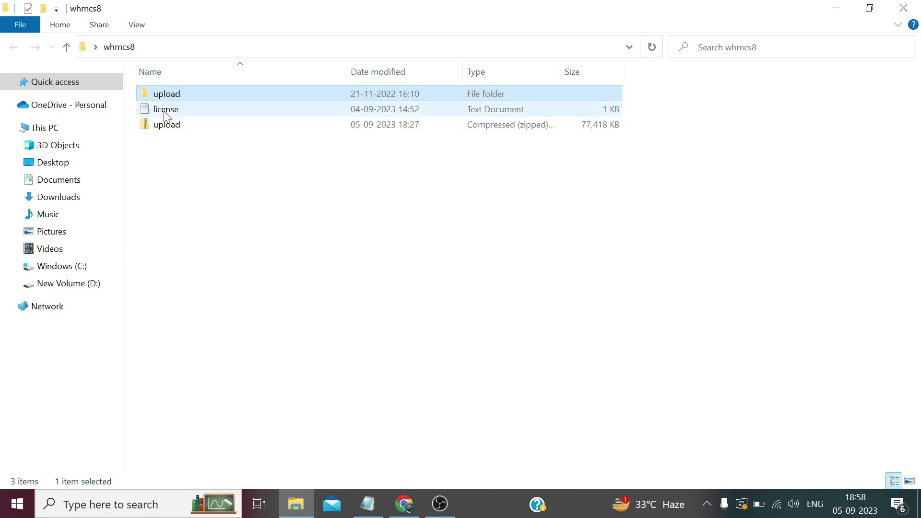
double_click(166, 112)
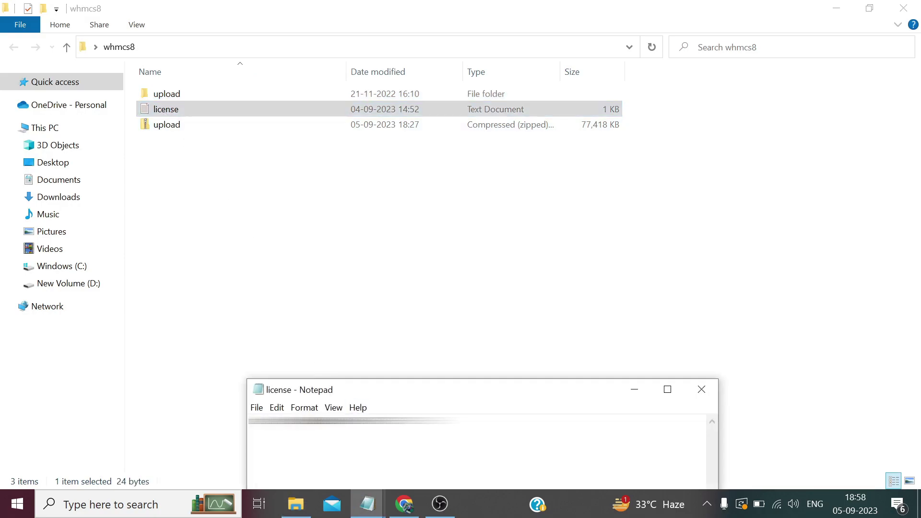
right_click(264, 427)
Paste the copied license key into License Key and continue to the admin account setup.
click(295, 269)
click(404, 504)
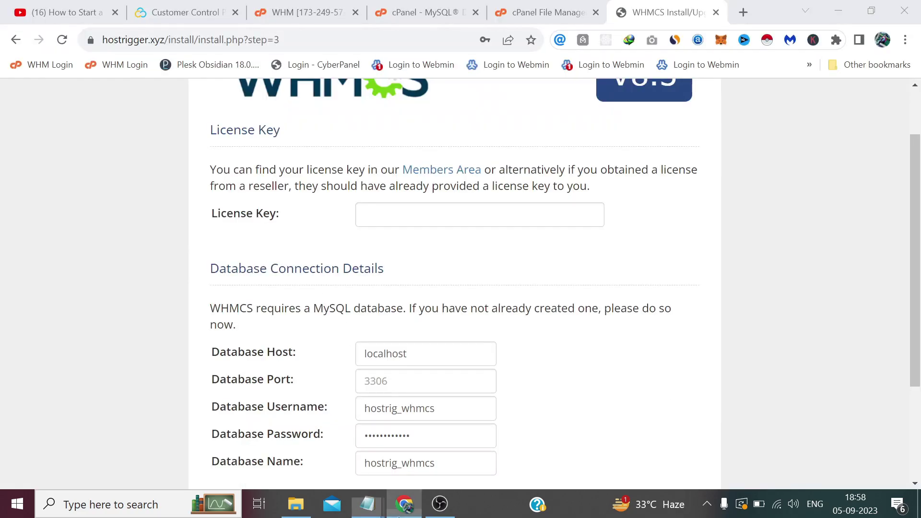
click(396, 216)
right_click(396, 216)
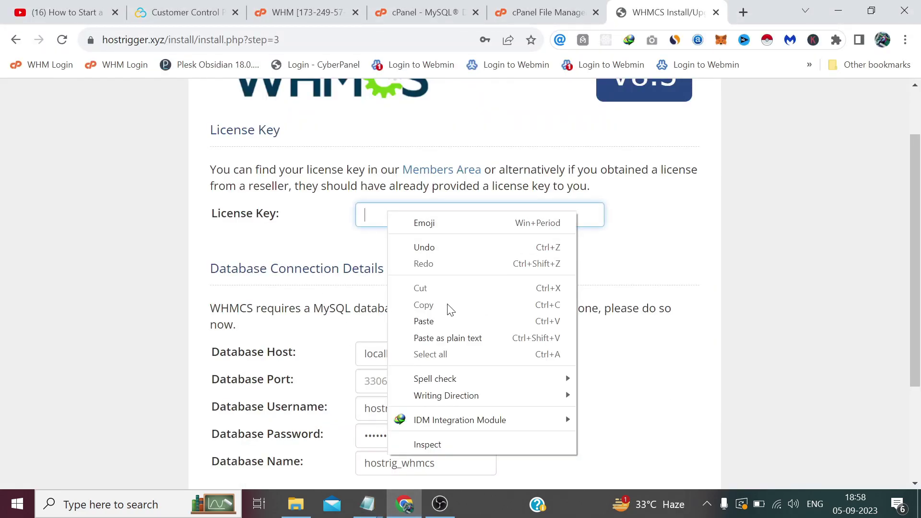
click(460, 319)
scroll(518, 283, down, 3)
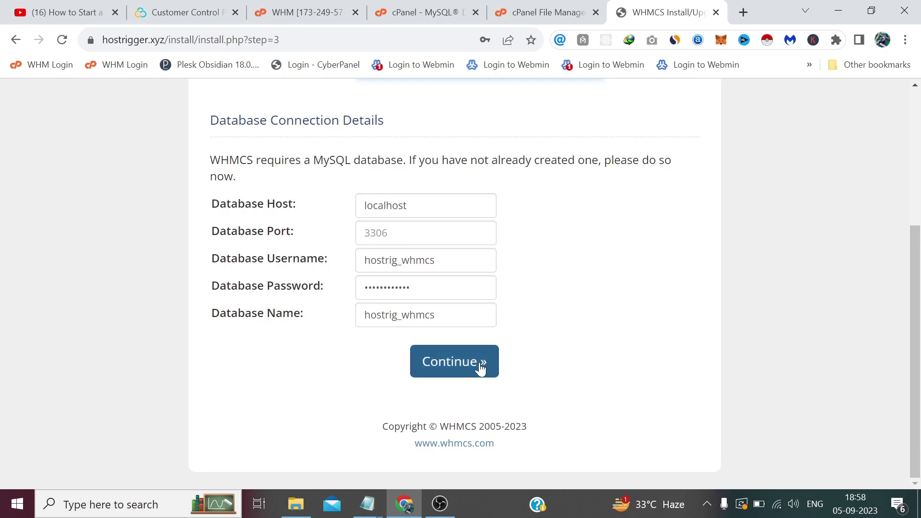
click(468, 365)
scroll(612, 290, down, 2)
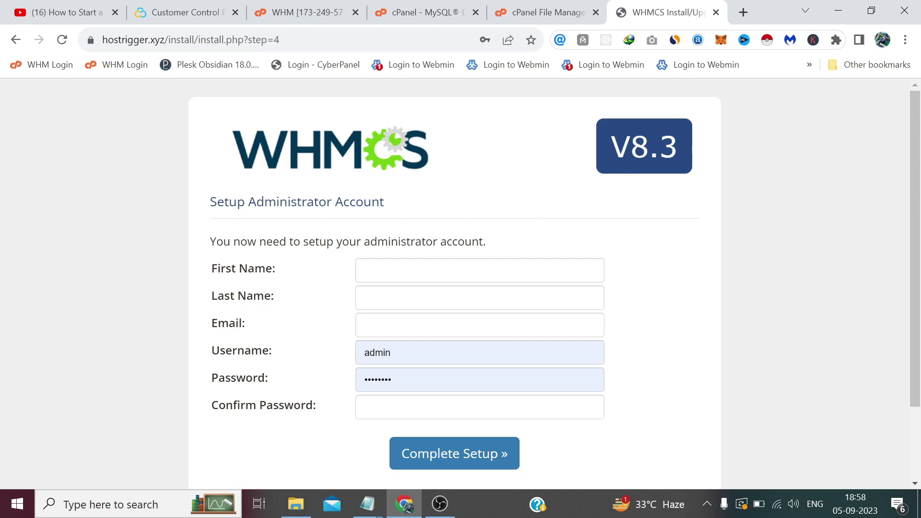
Enter first name super, last name admin, and the admin e-mail address.
click(527, 270)
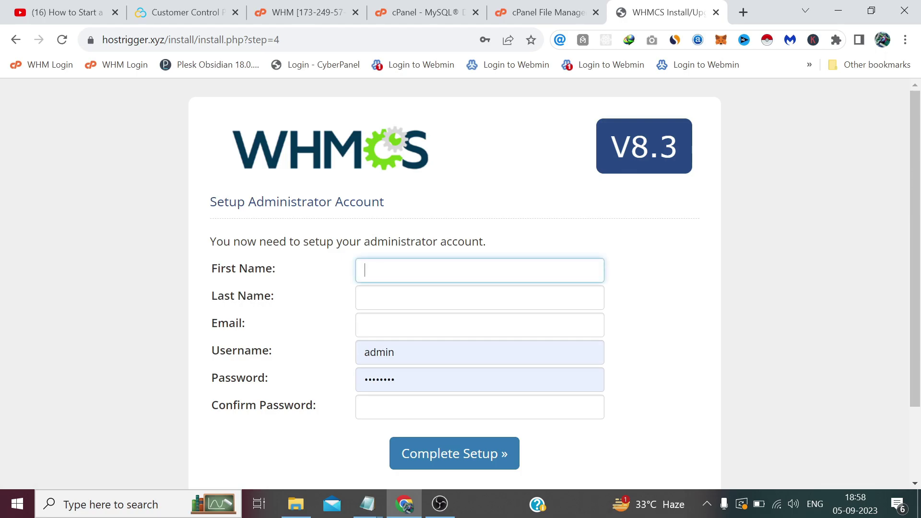
text(super)
click(365, 298)
text(admin)
click(365, 325)
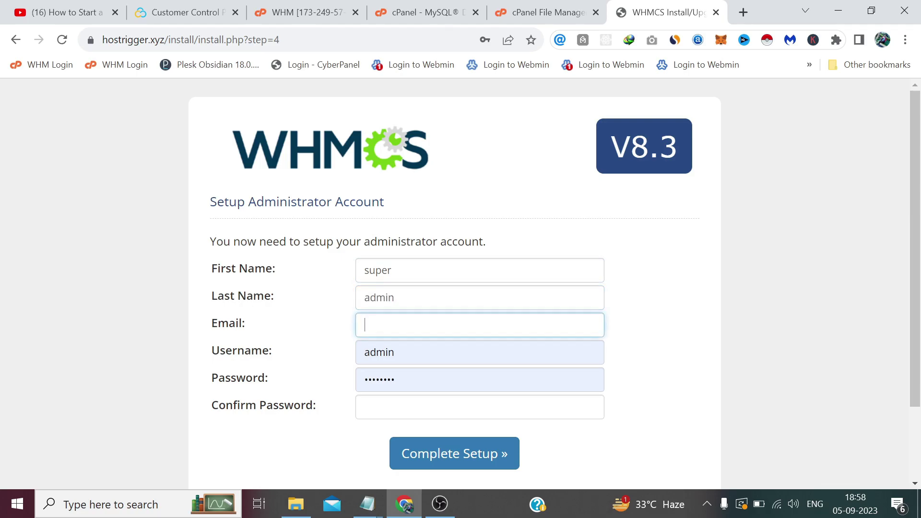
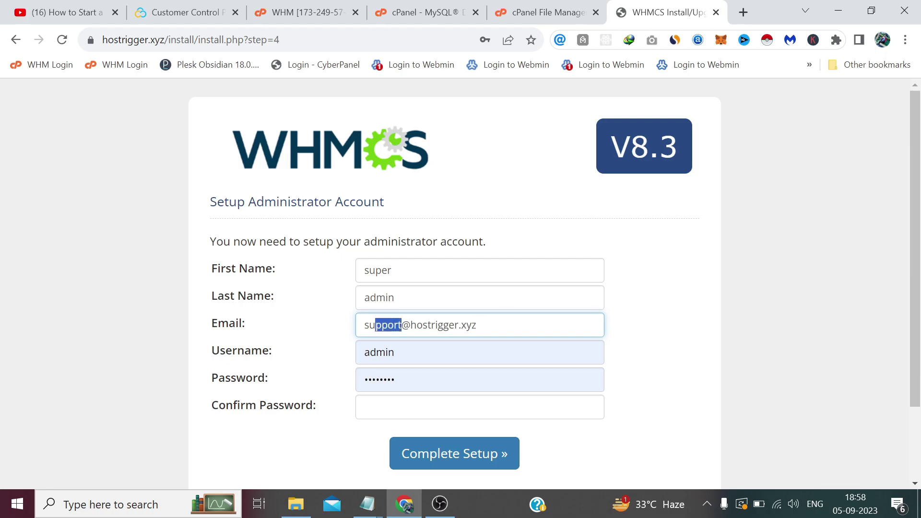
drag(370, 325, 330, 318)
text(admin)
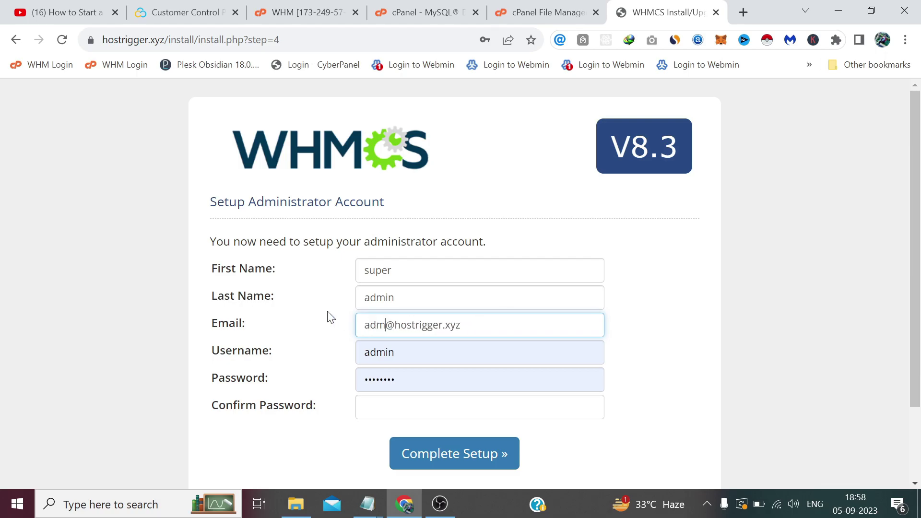
Keep username admin and enter the admin password in both password fields.
key(Tab)
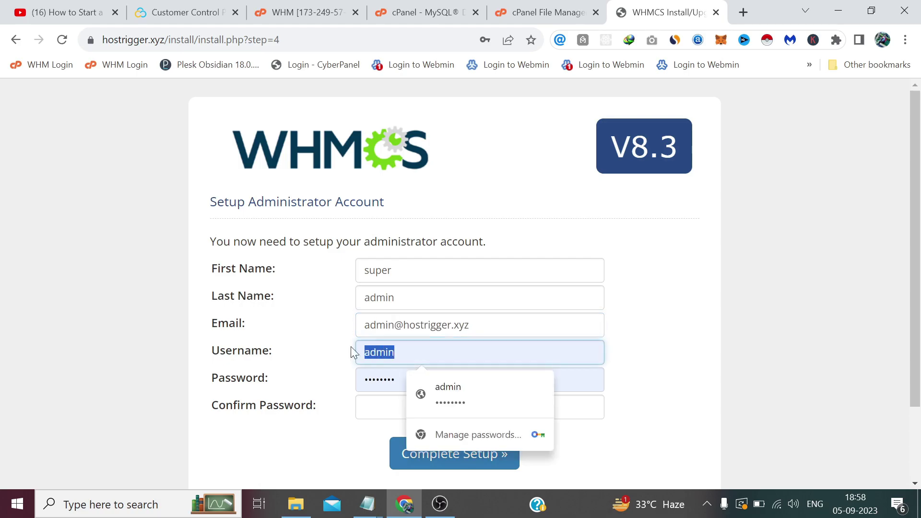
key(End)
key(BackSpace)
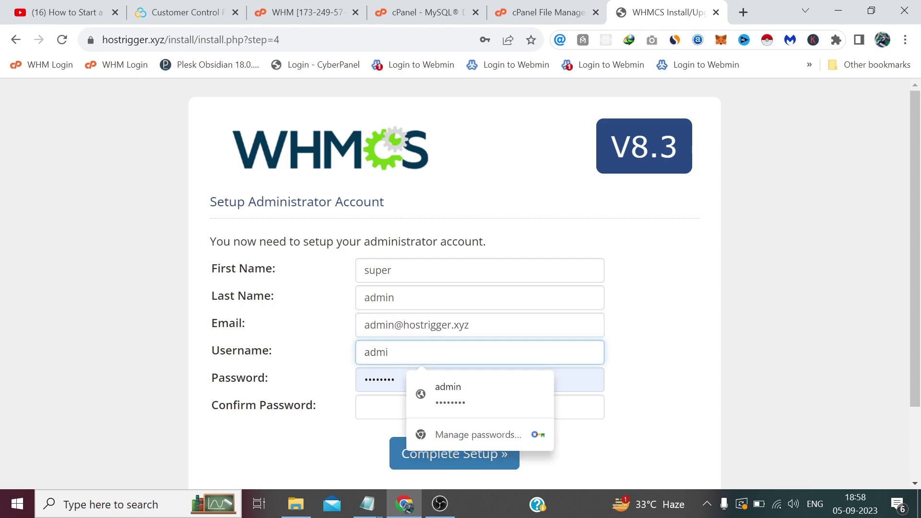
text(n)
key(Tab)
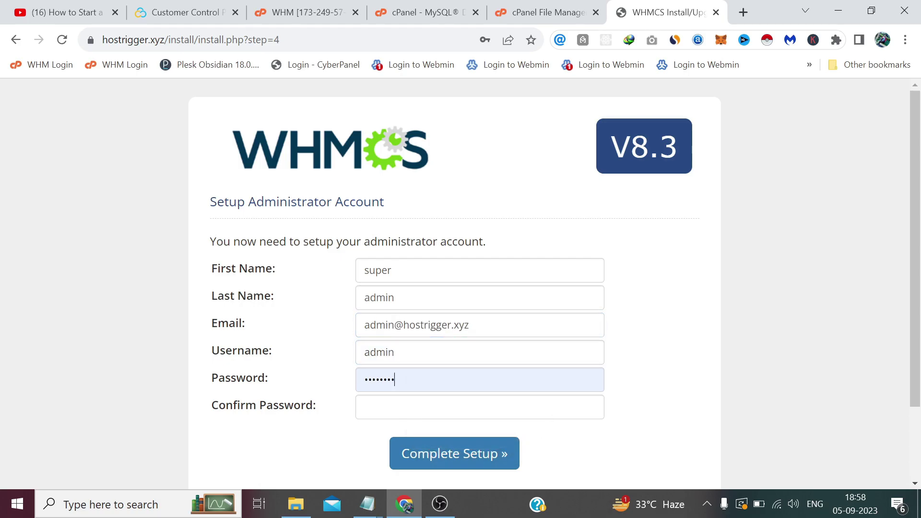
text(admin)
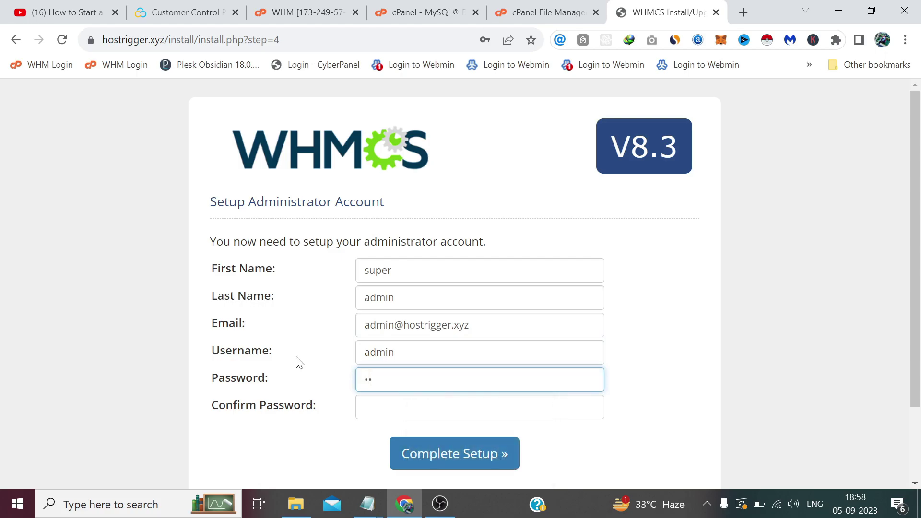
text(@123)
key(Tab)
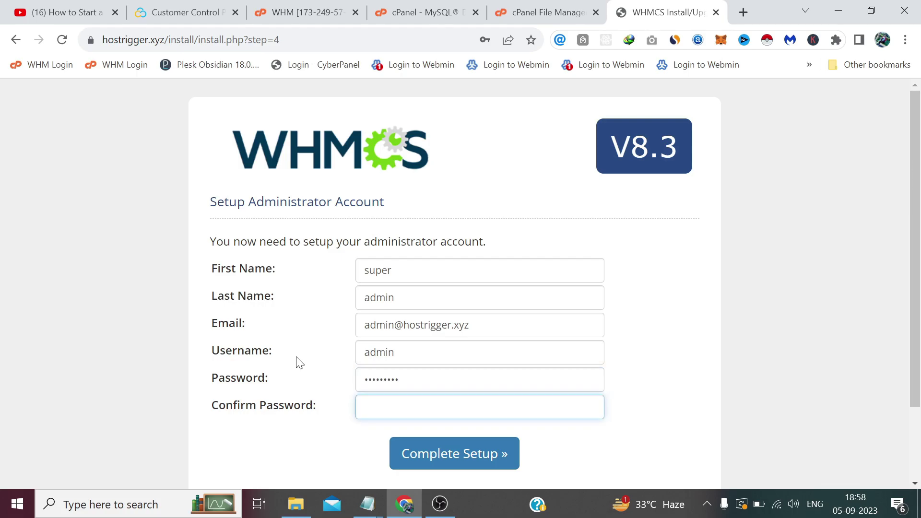
text(admin@123)
scroll(300, 363, down, 2)
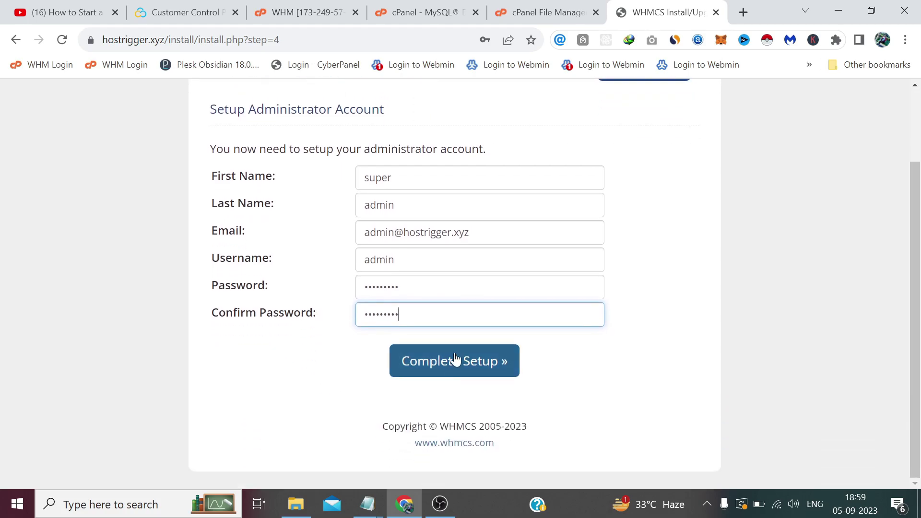
Complete the WHMCS setup, save the admin password in the browser, and note the /install folder.
click(468, 372)
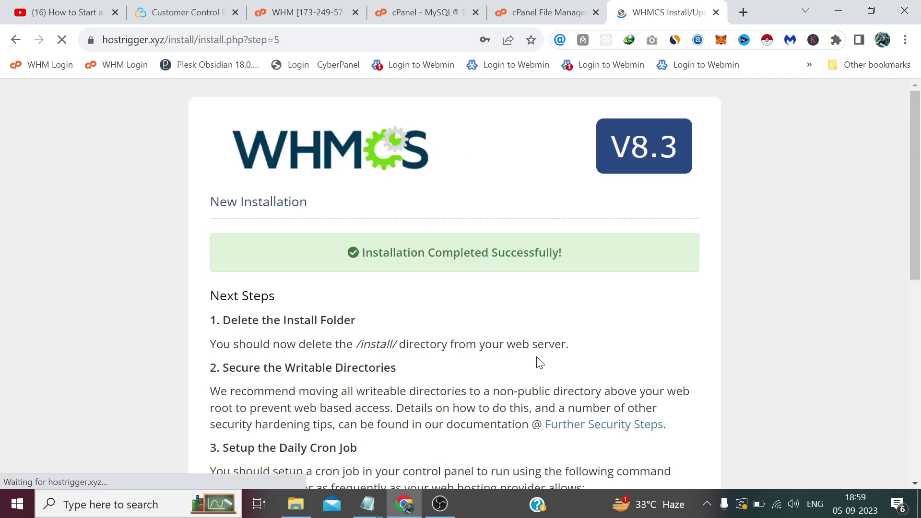
click(451, 250)
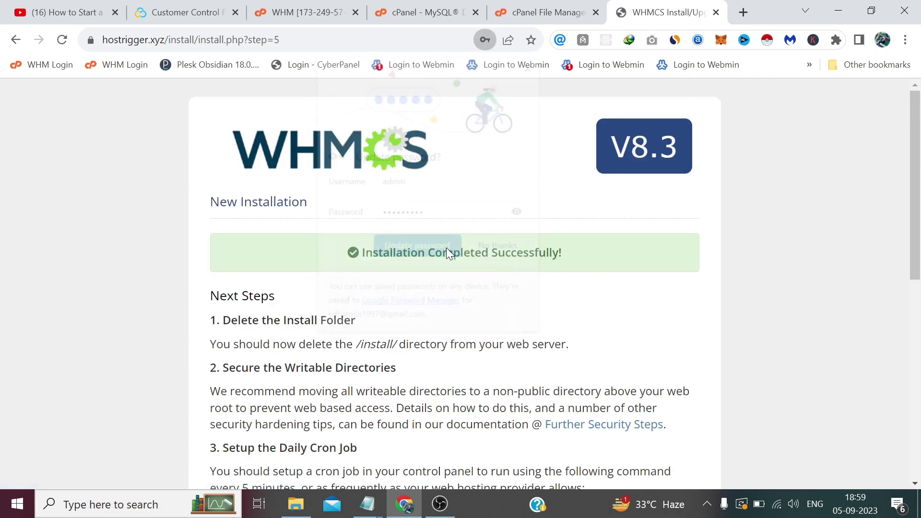
scroll(449, 269, down, 2)
scroll(461, 288, down, 1)
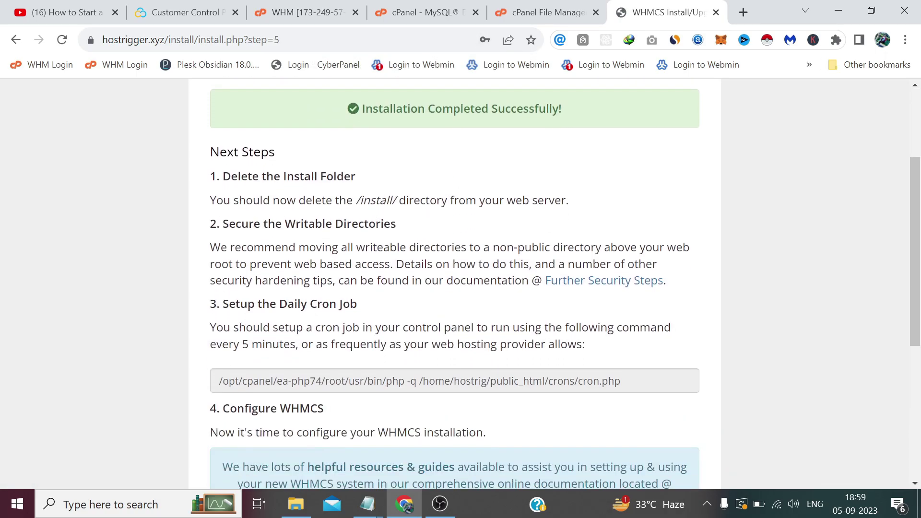
drag(393, 200, 354, 201)
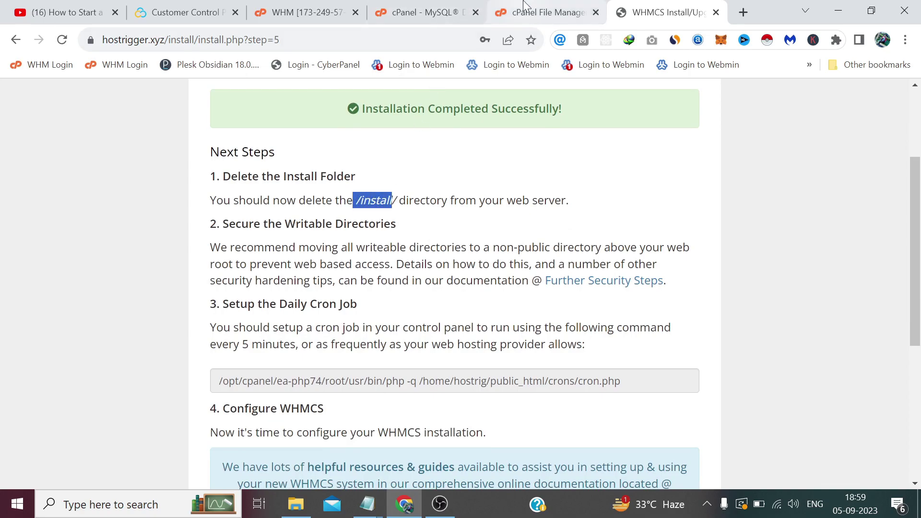
Permanently delete the install folder in File Manager, skipping the trash.
click(543, 12)
scroll(367, 291, up, 3)
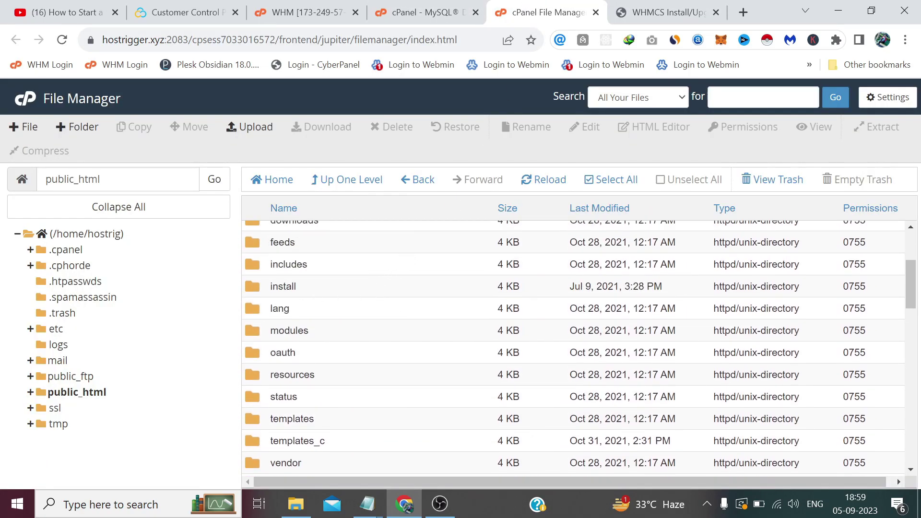
click(259, 287)
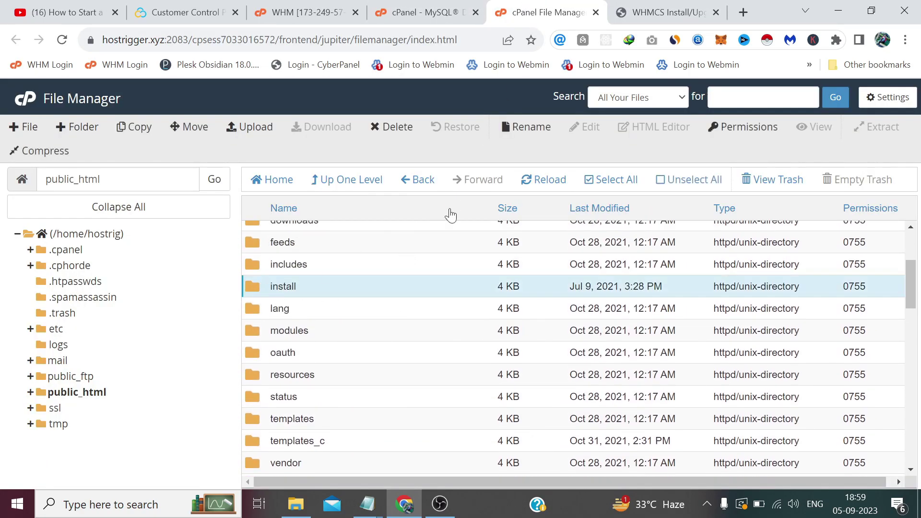
click(400, 129)
click(433, 293)
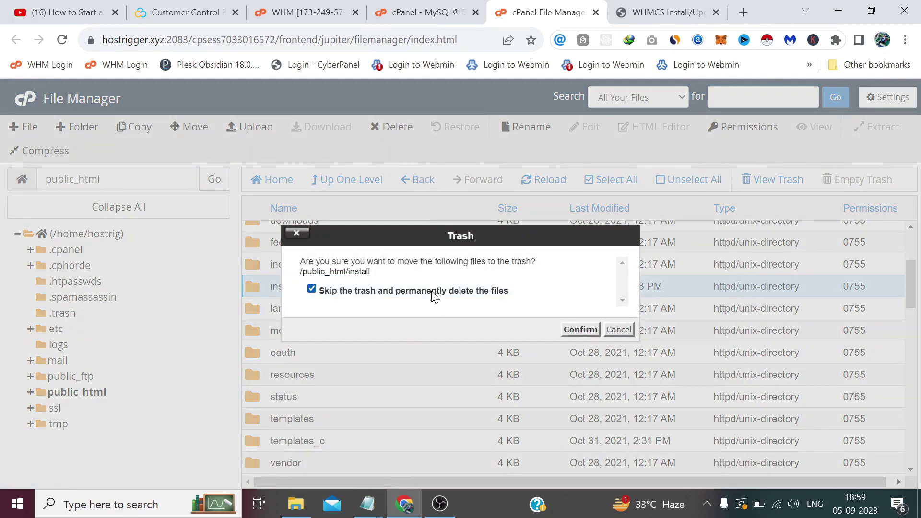
click(583, 330)
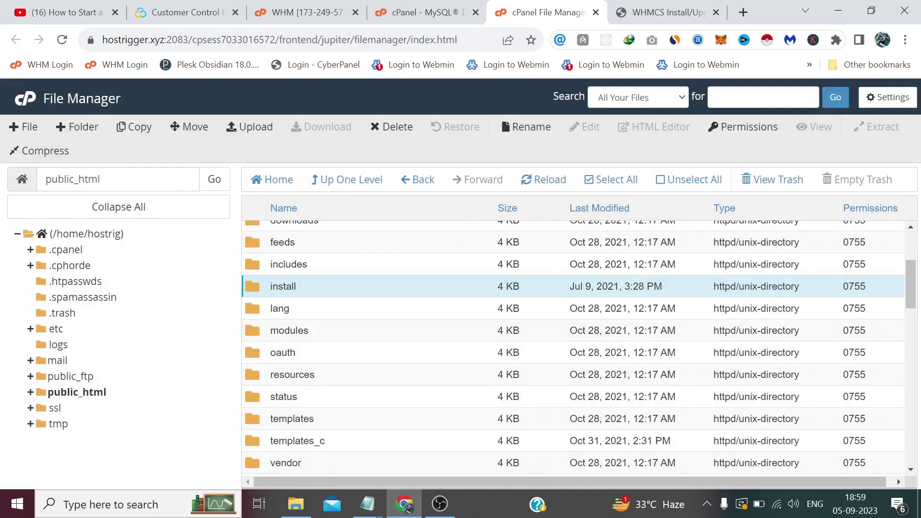
Copy the cron command shown on the WHMCS installation completed page.
click(660, 7)
scroll(454, 283, down, 1)
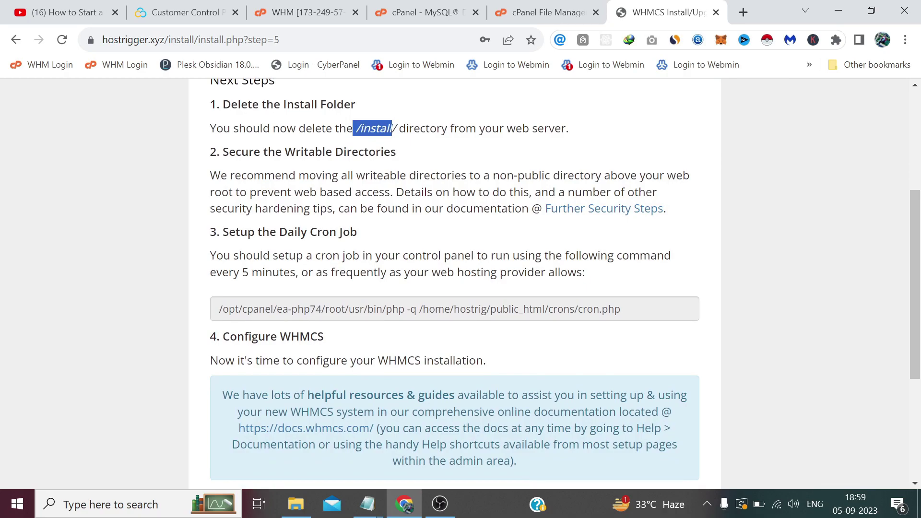
drag(621, 309, 220, 309)
right_click(243, 310)
click(249, 320)
Open cPanel Cron Jobs and choose the 'Once Per Five Minutes' common setting.
click(397, 11)
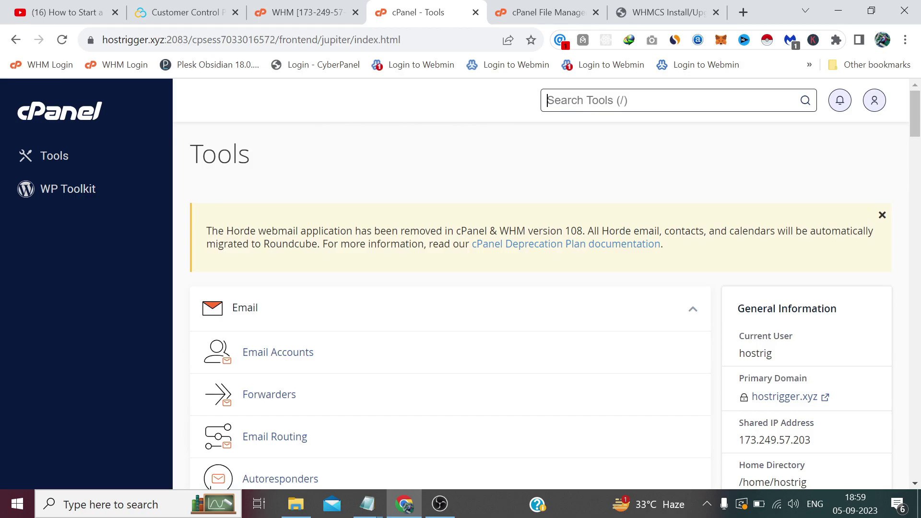
text(cron)
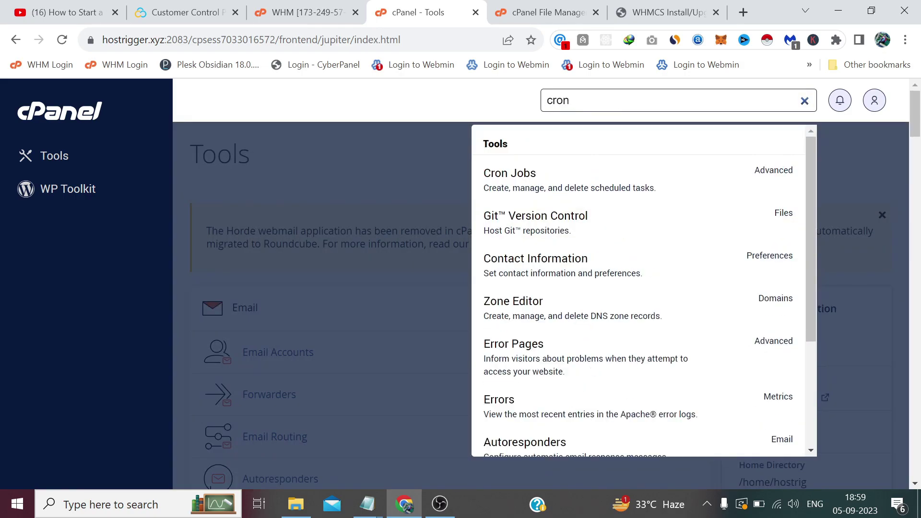
click(566, 173)
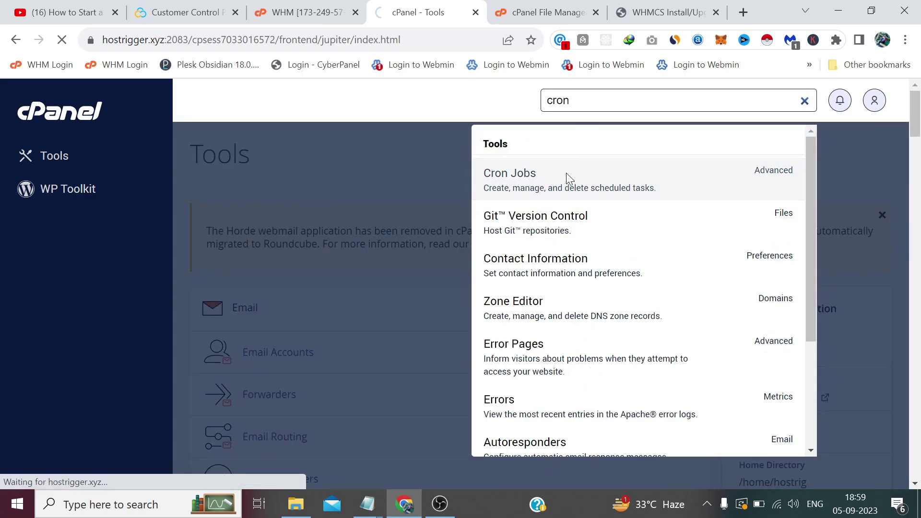
scroll(566, 176, down, 6)
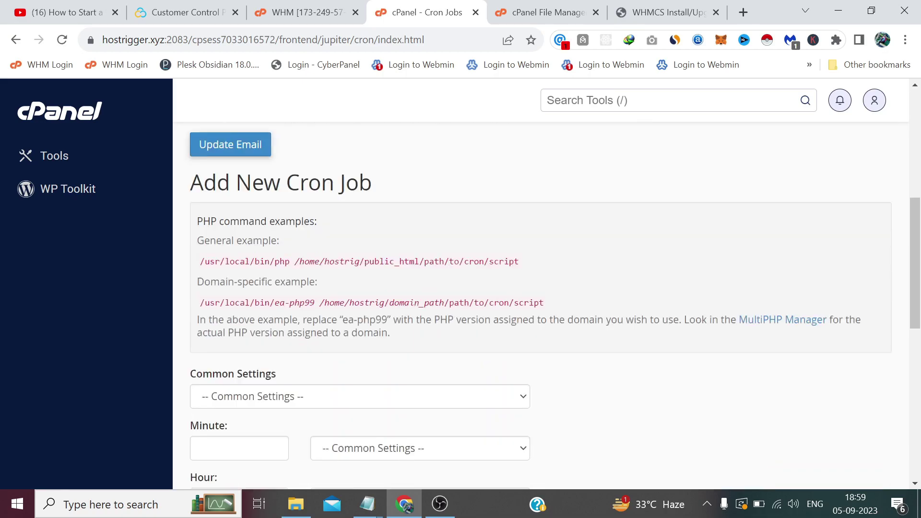
scroll(359, 181, down, 5)
click(338, 165)
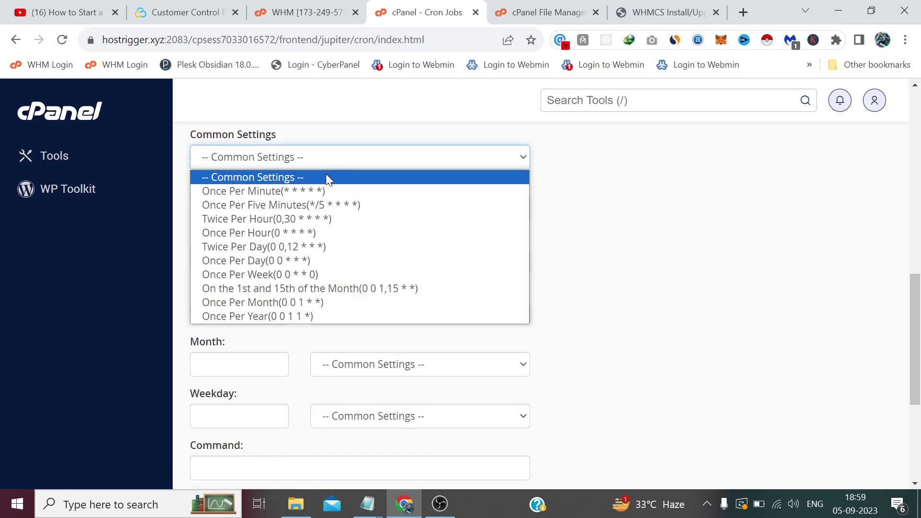
click(308, 204)
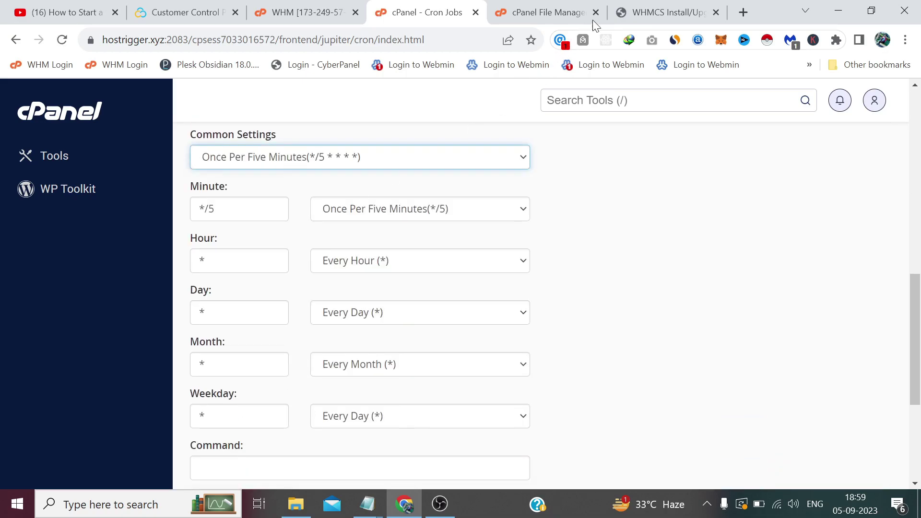
Paste the WHMCS cron.php command into Command and add the new cron job.
click(662, 12)
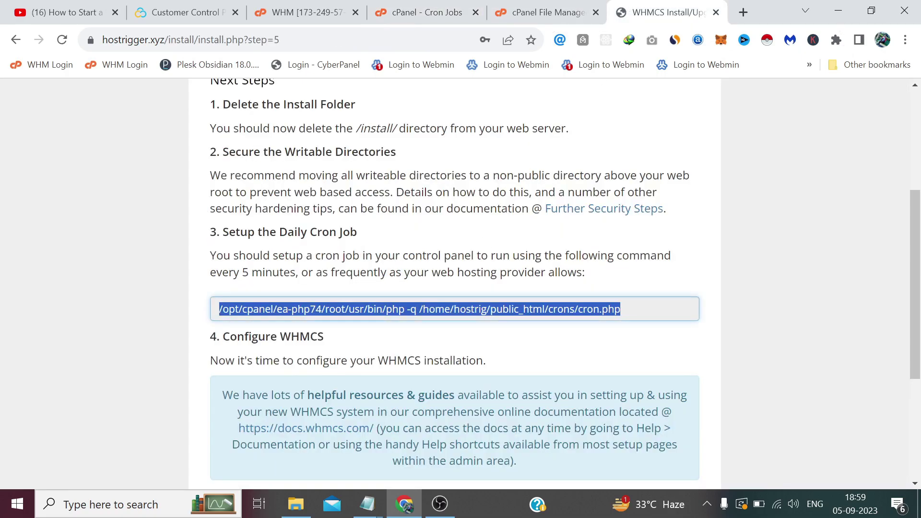
click(397, 17)
scroll(382, 256, down, 2)
scroll(382, 255, down, 3)
click(338, 252)
right_click(338, 251)
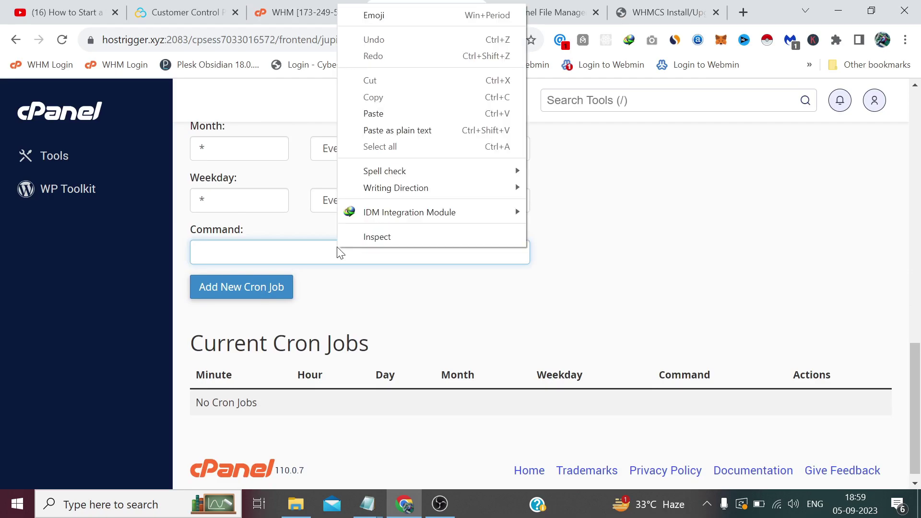
click(398, 113)
click(653, 7)
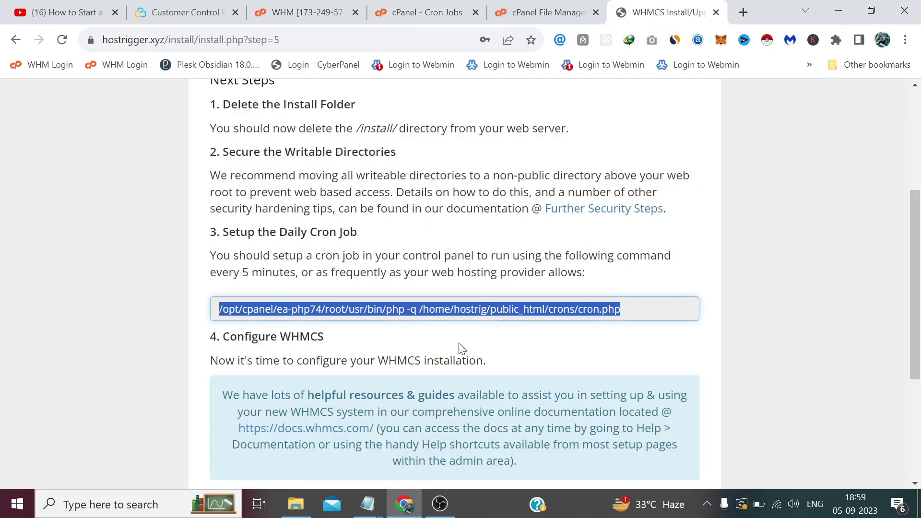
click(414, 17)
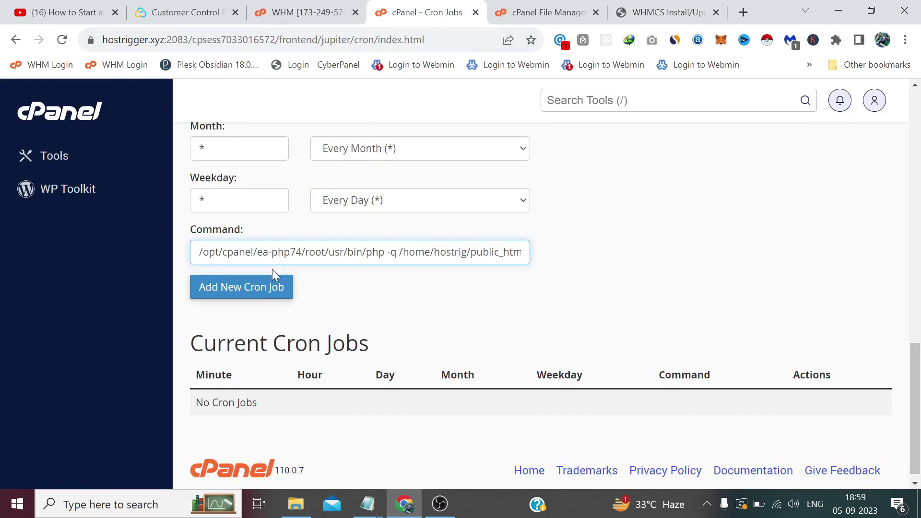
click(257, 289)
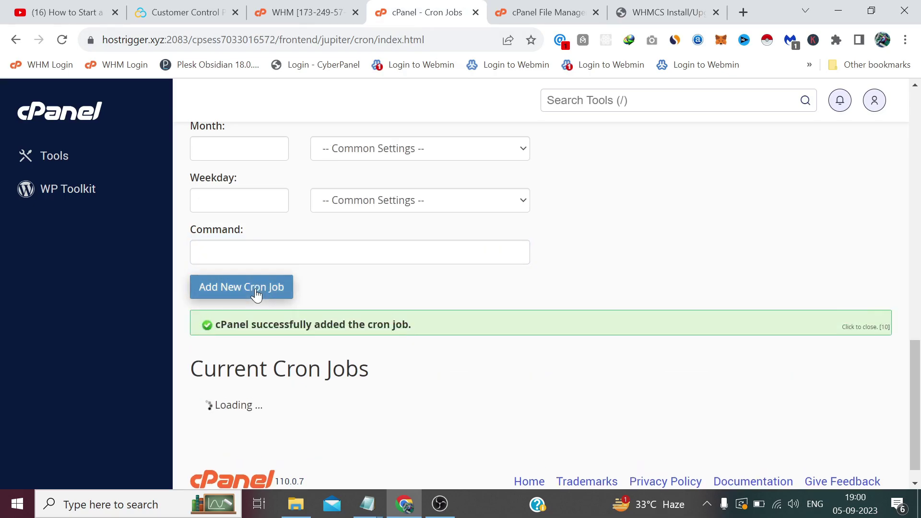
Go to the WHMCS admin area and log in with the saved admin username and password.
click(666, 12)
scroll(555, 247, down, 4)
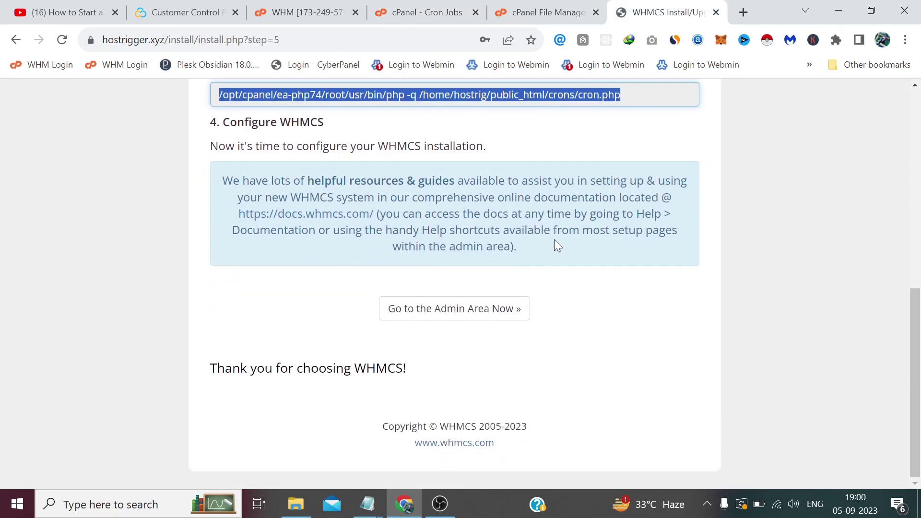
click(448, 315)
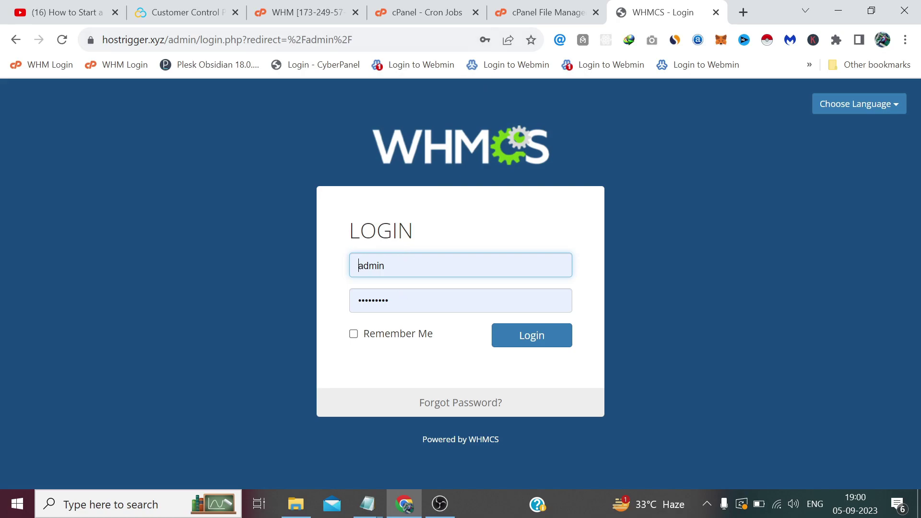
click(484, 40)
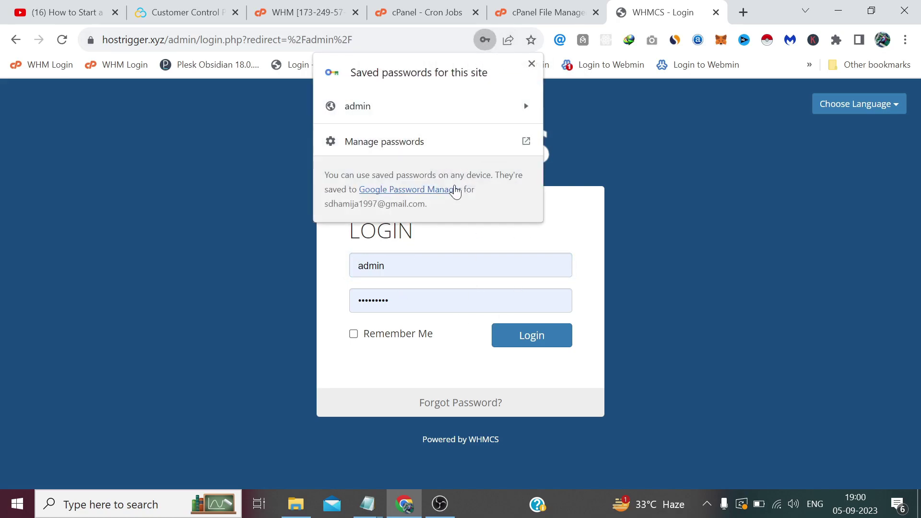
click(602, 151)
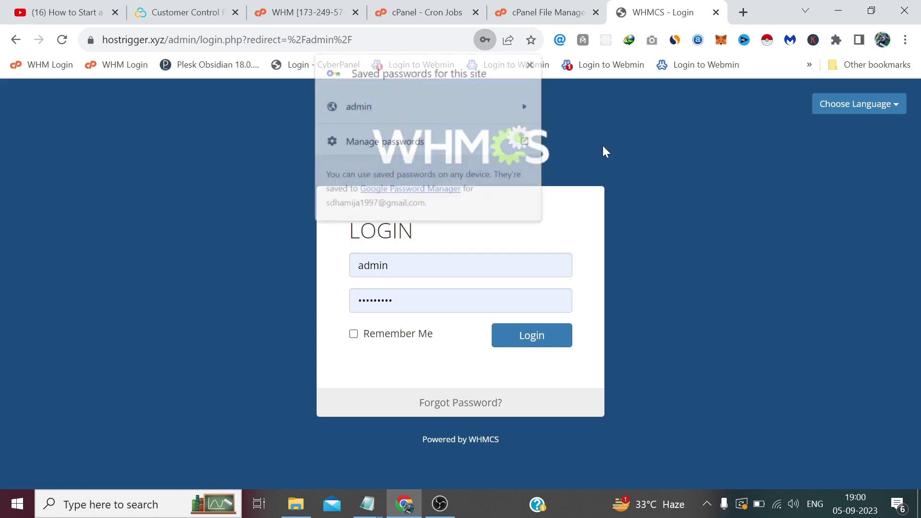
click(532, 336)
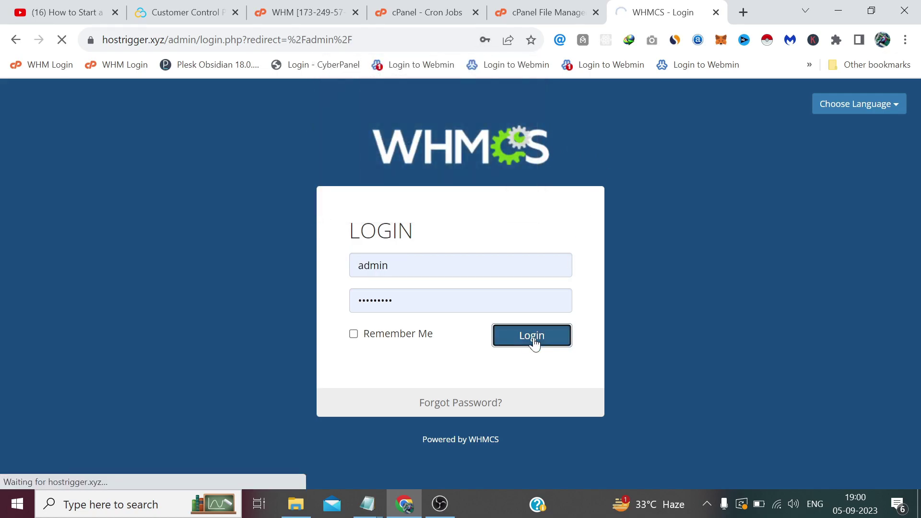